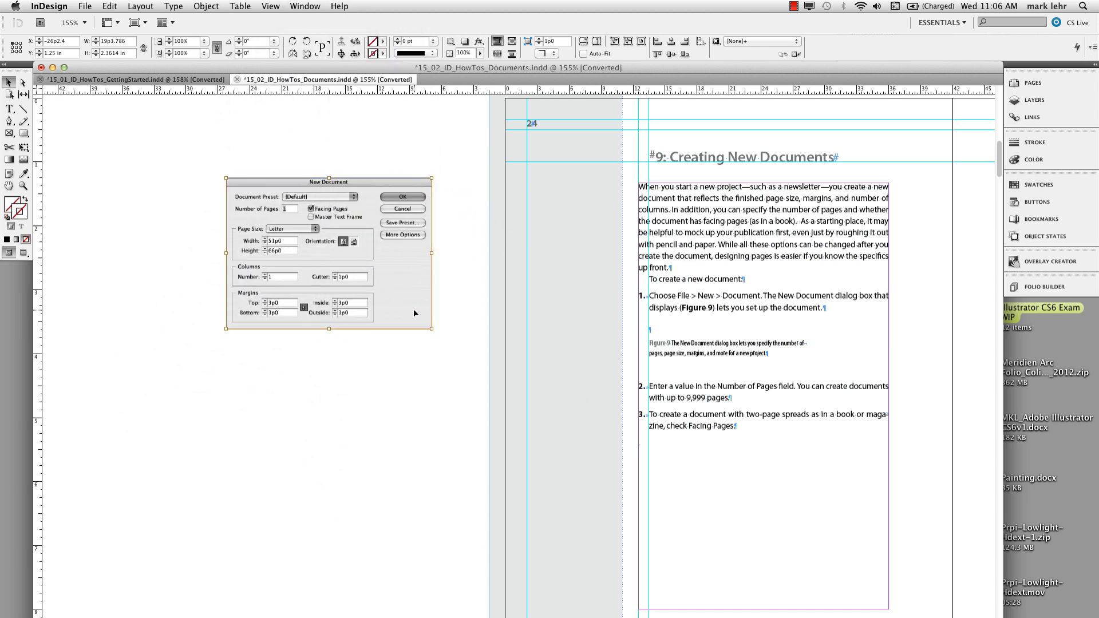
Move the New Document screenshot to X -27p9, Y 1.6667 in on the pasteboard and highlight the "To create a new document:" line
drag(415, 312, 384, 346)
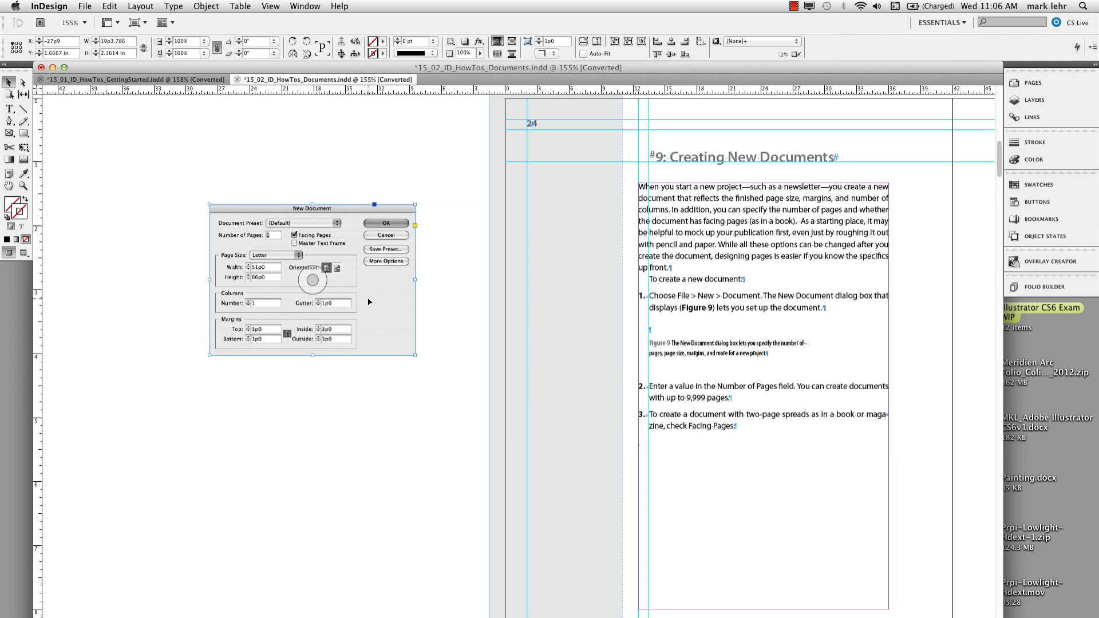
click(696, 283)
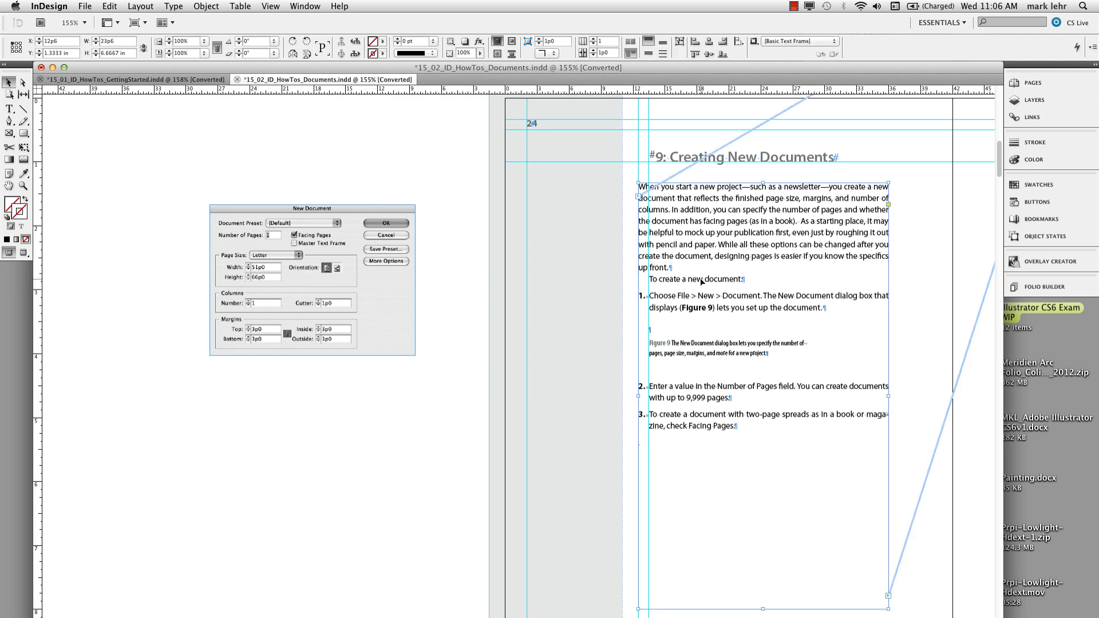
triple_click(701, 280)
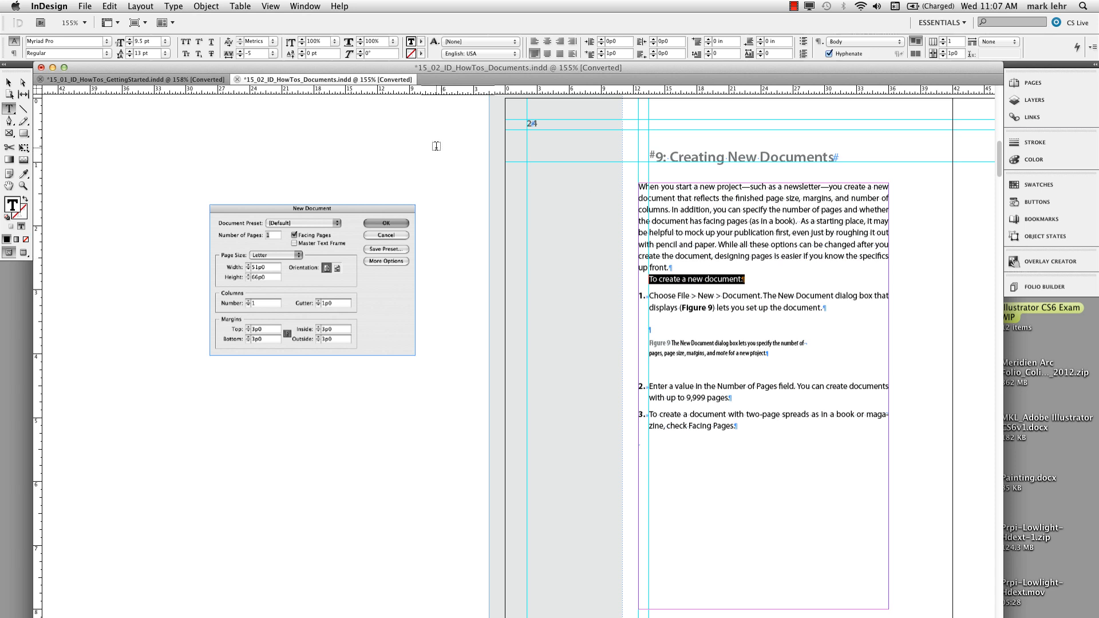
click(330, 153)
click(9, 82)
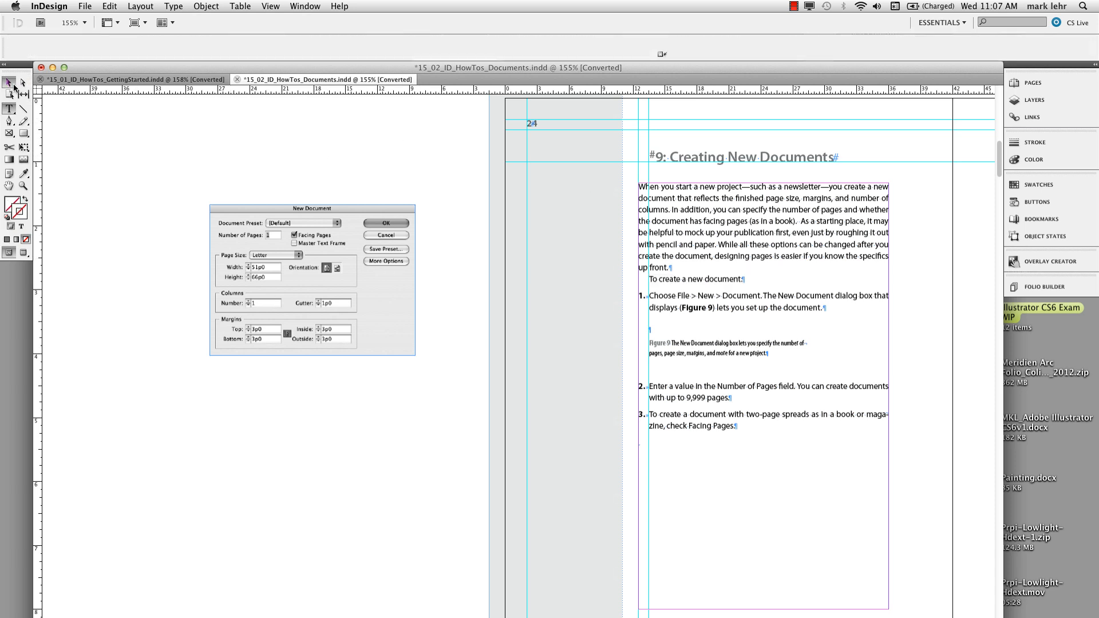
Move the New Document screenshot from the pasteboard onto the page, over the text just below the introductory paragraph
click(350, 215)
double_click(350, 215)
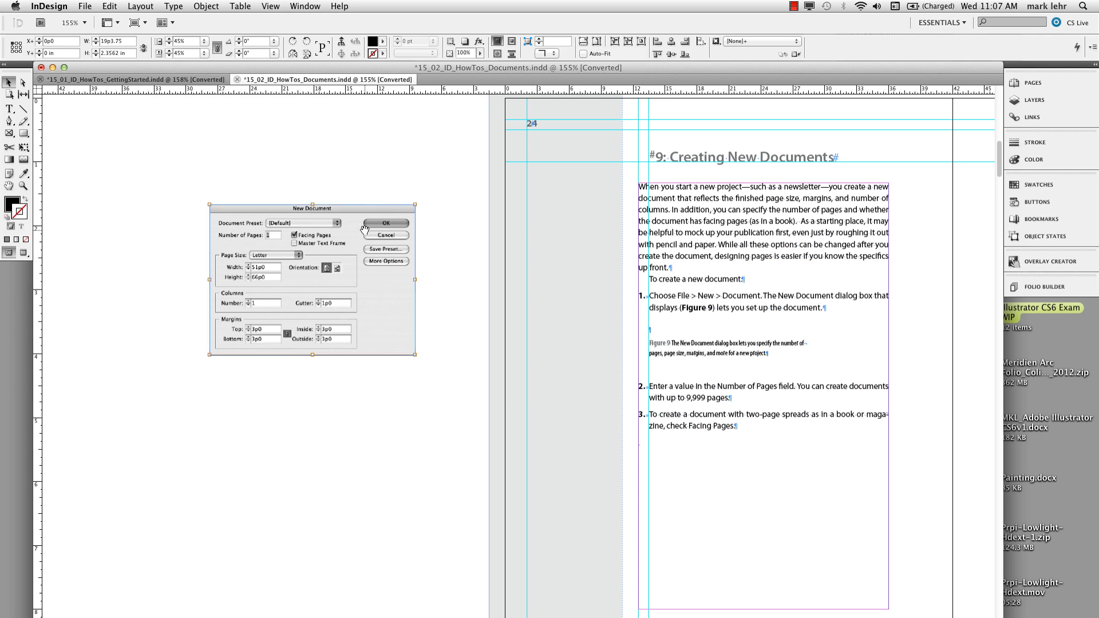
click(385, 177)
drag(372, 213, 812, 275)
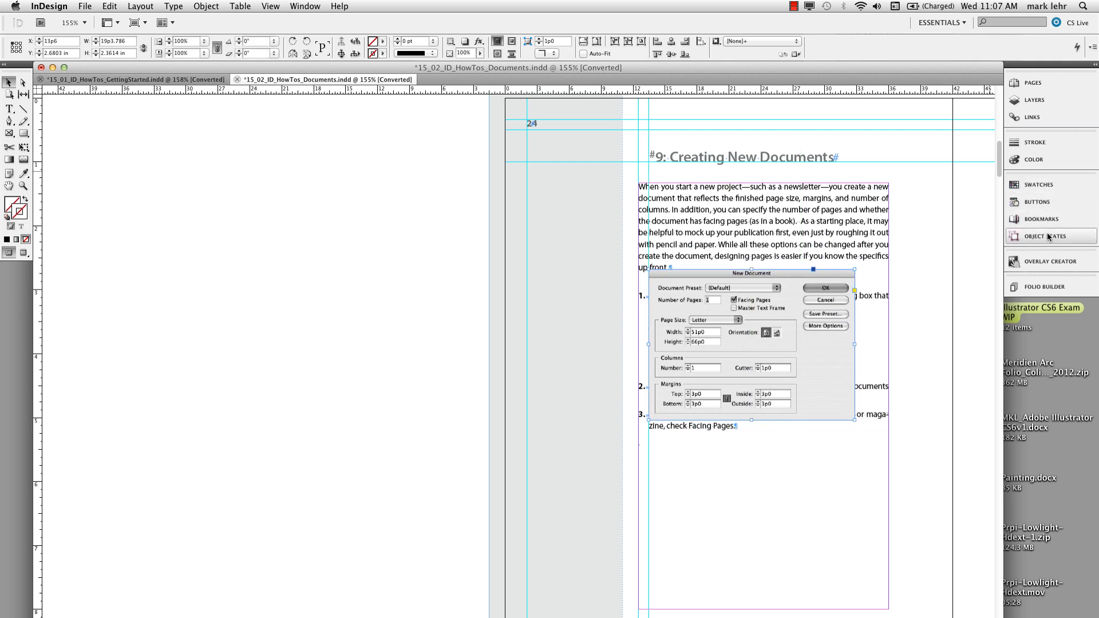
Switch to the Typography workspace and display the Text Wrap settings
click(932, 26)
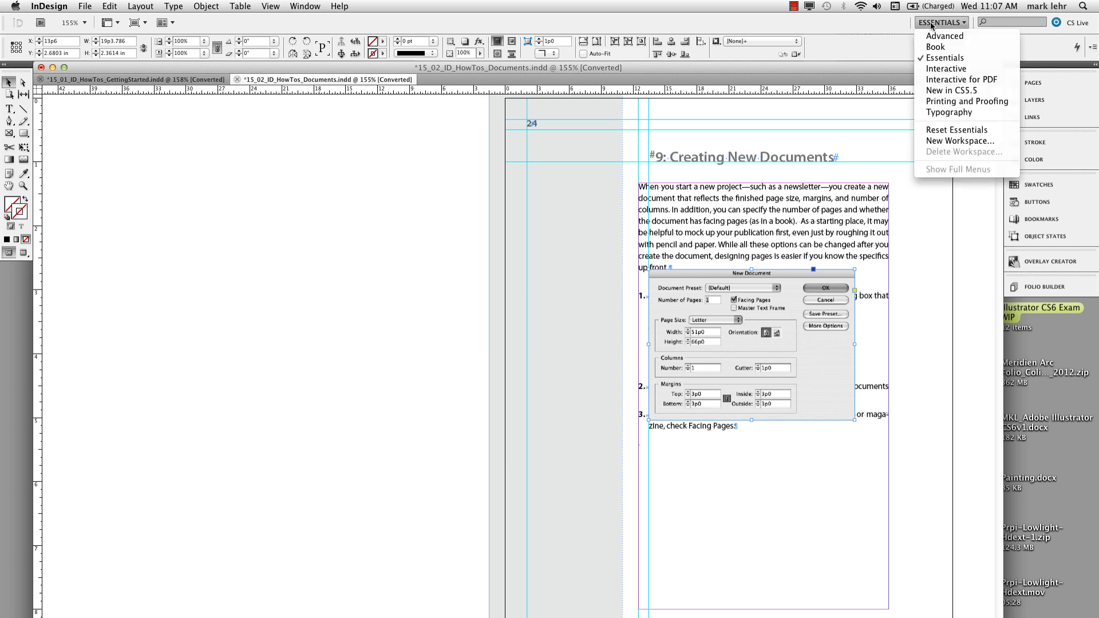
click(965, 115)
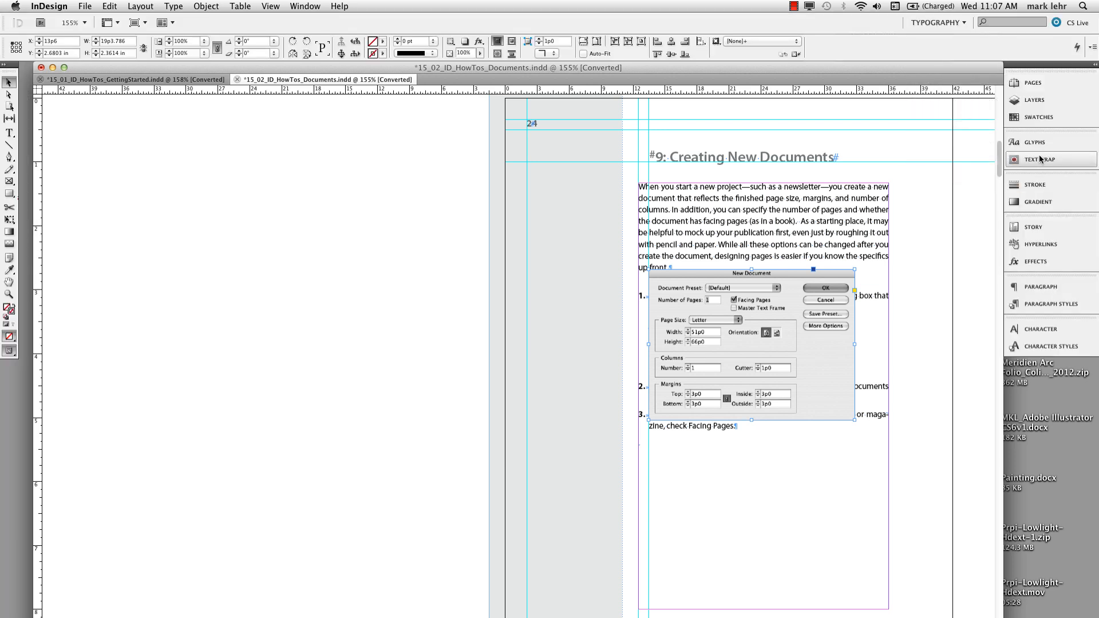
click(1038, 159)
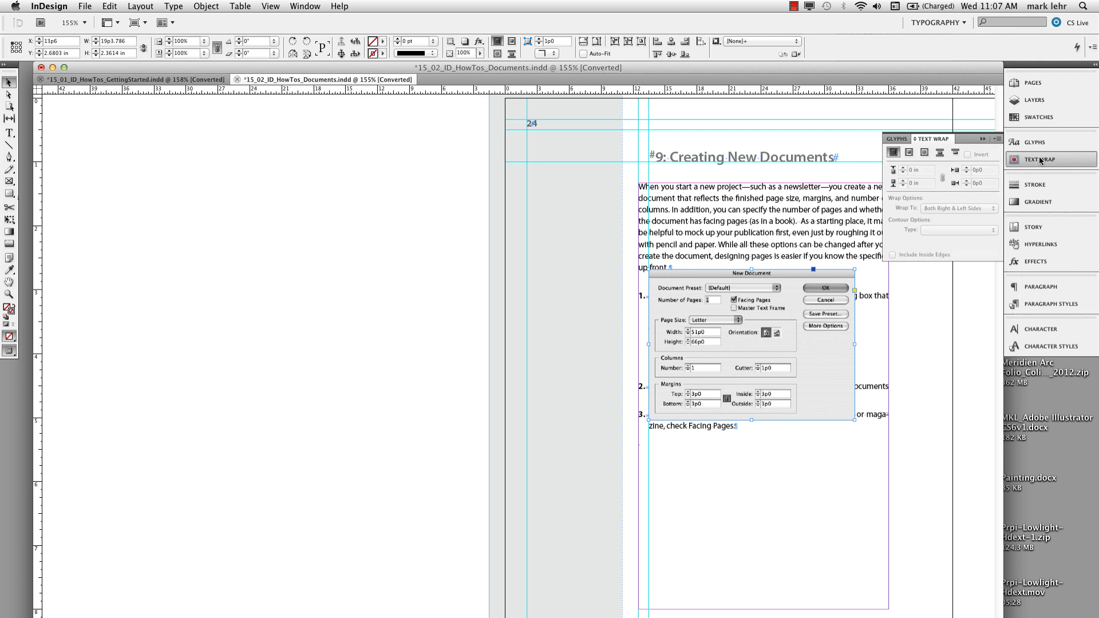
Apply the Jump Object text wrap to the screenshot and shift it slightly so it sits below the line "up front."
click(941, 153)
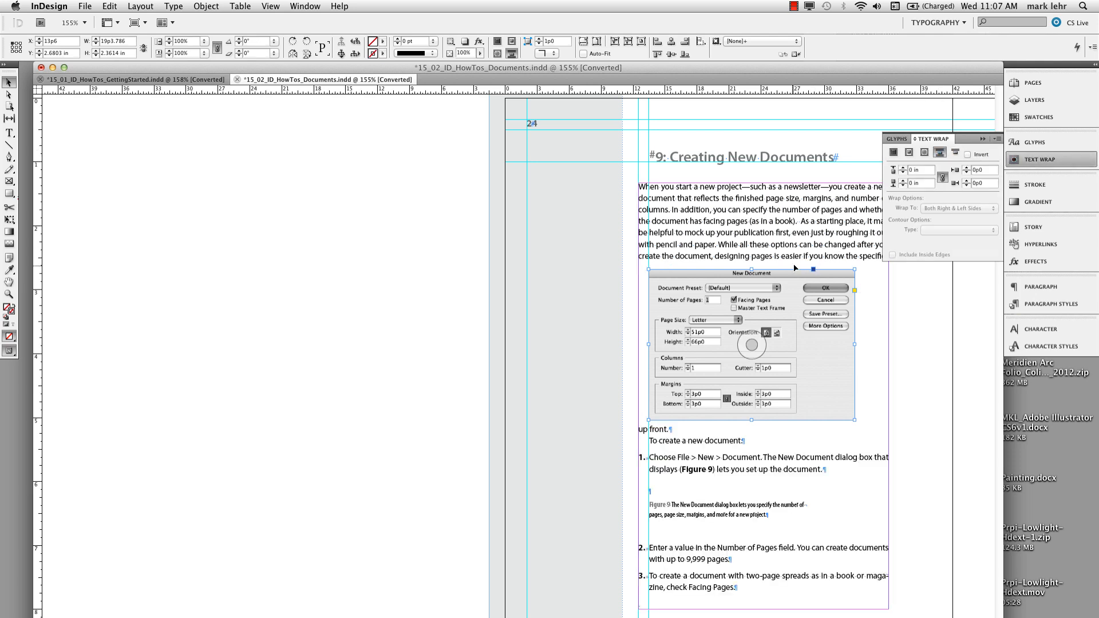
drag(790, 275, 806, 283)
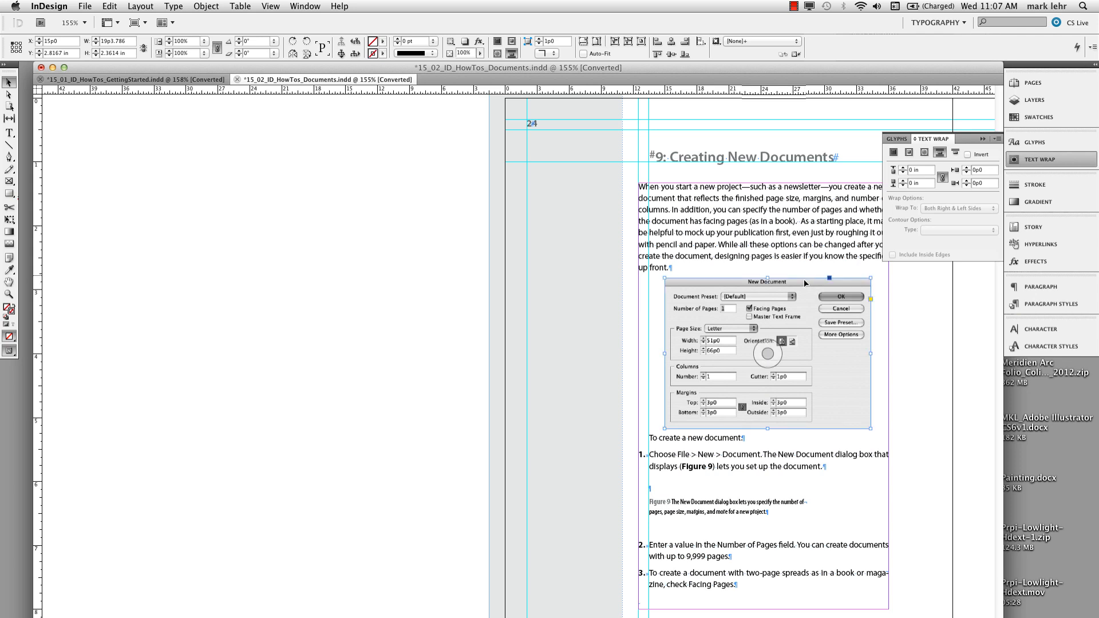
Add random filler text after "up front." at the end of the introductory paragraph to test how the text flows around the screenshot
click(680, 274)
double_click(679, 274)
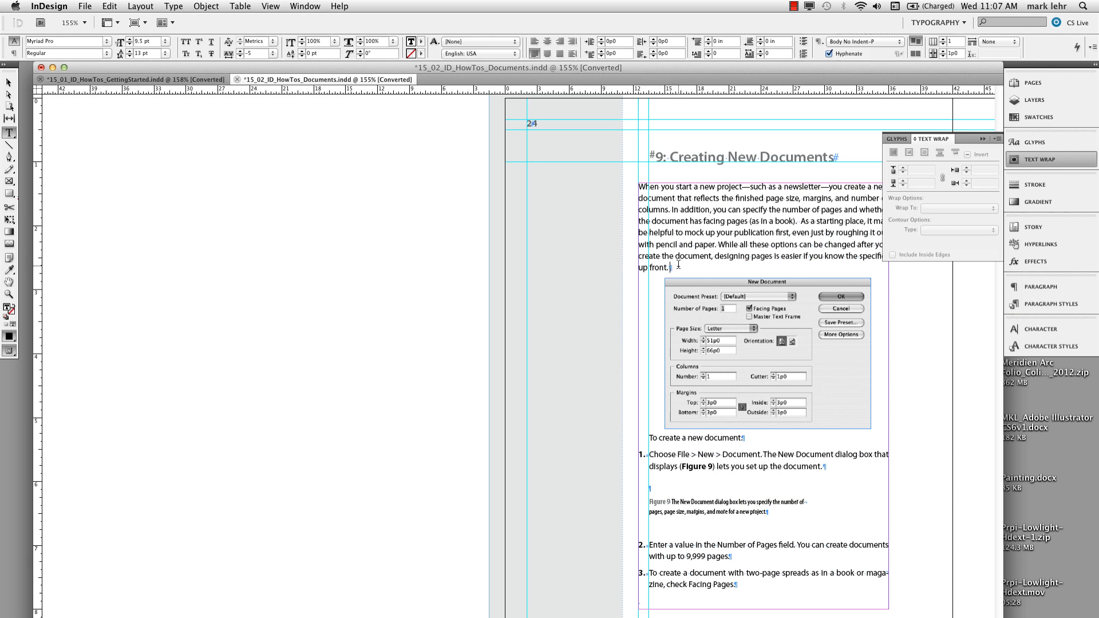
text(kkk;;k;)
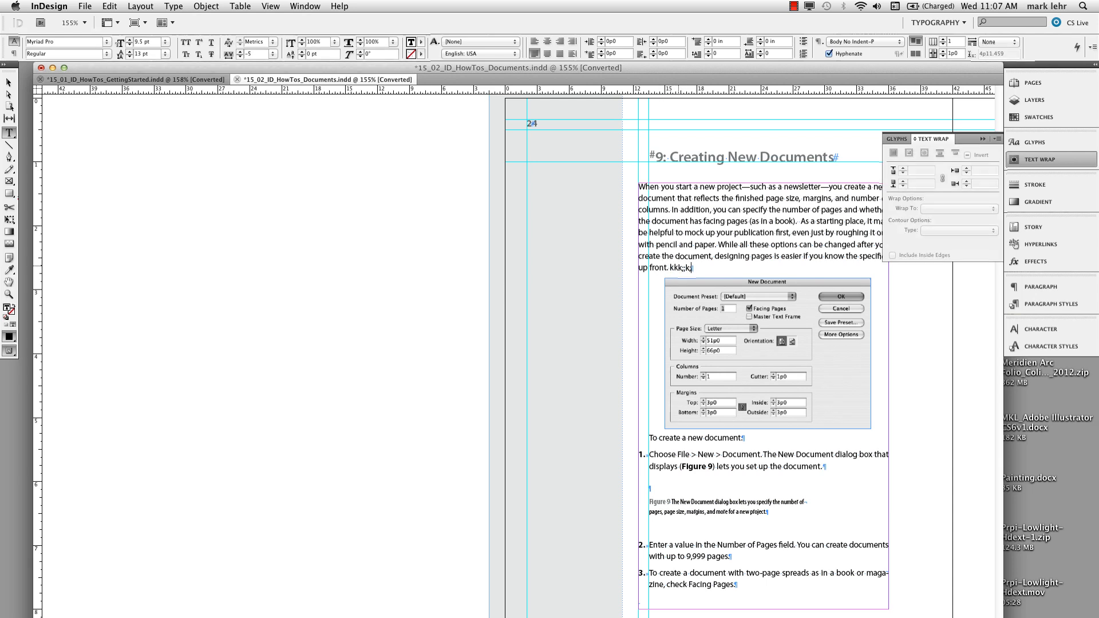
text(k;k;k;k';kkf sfd;lkka sfdk )
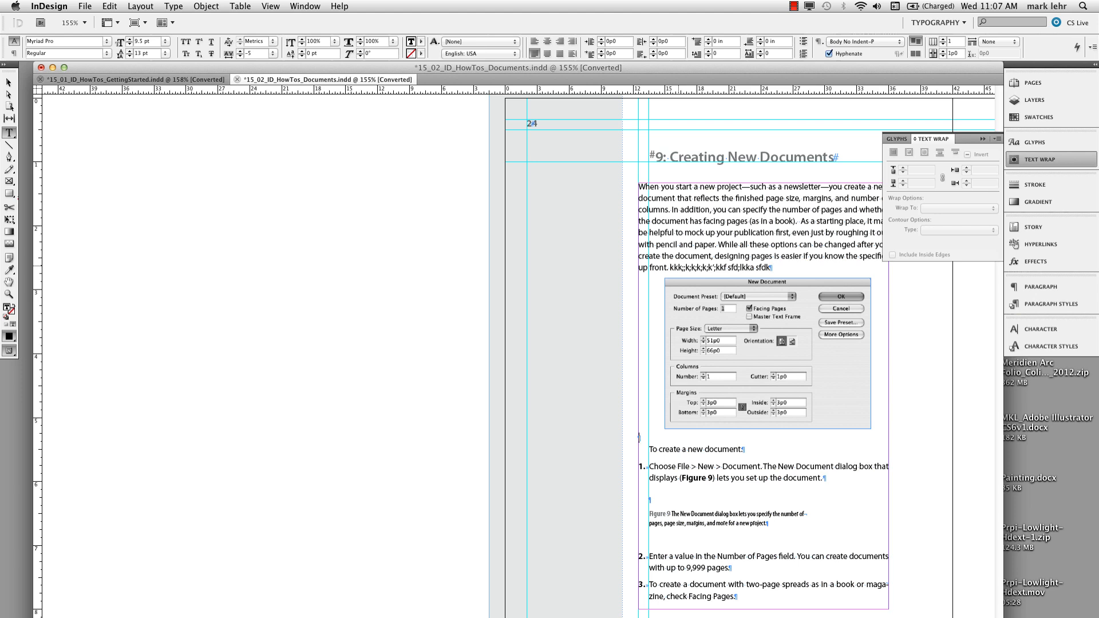
text(s;ldfk adsf;lk k;k;adskf;a k)
Undo the filler text, the screenshot's text wrap and its placement on the page
key(super+z)
key(super+z)
key(super+z)
key(super+z)
key(super+z)
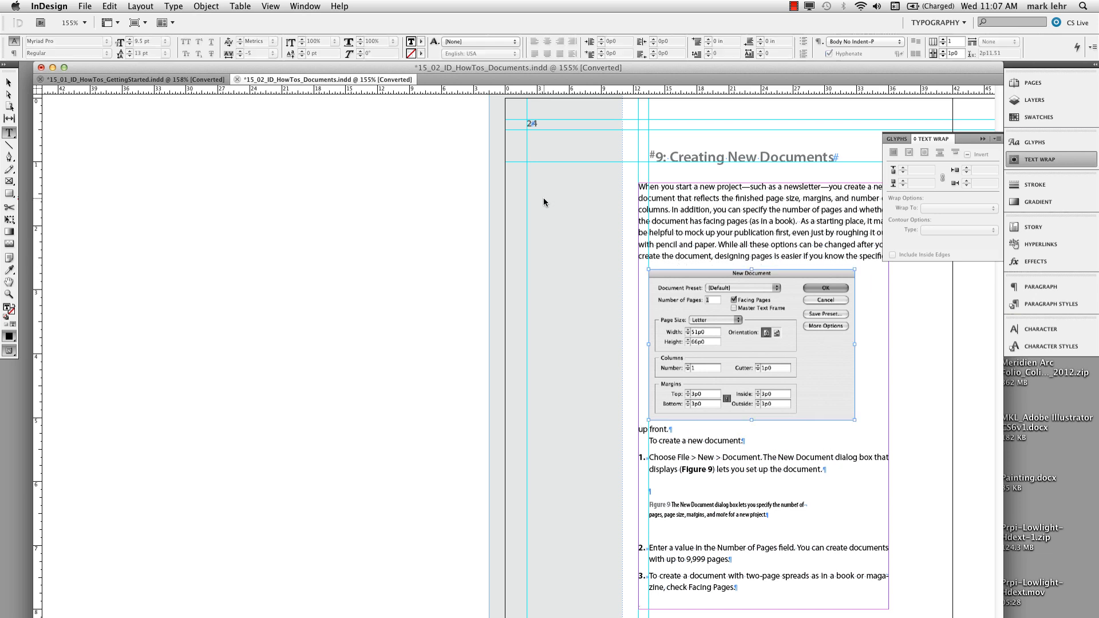
key(super+z)
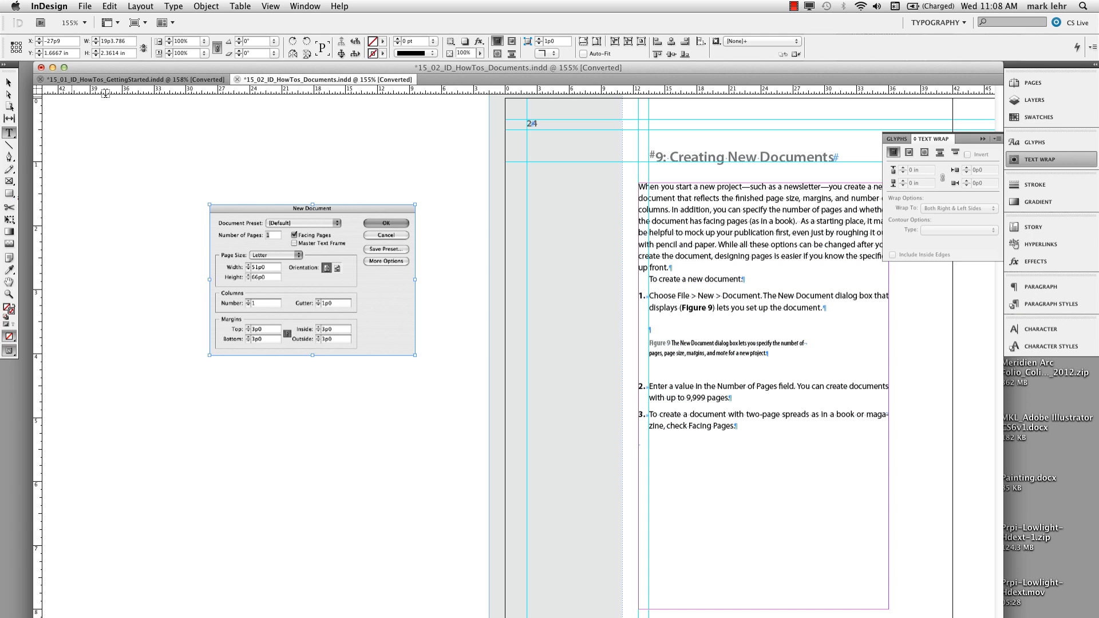
Cut the New Document screenshot from the pasteboard using the Selection tool
click(4, 64)
click(9, 82)
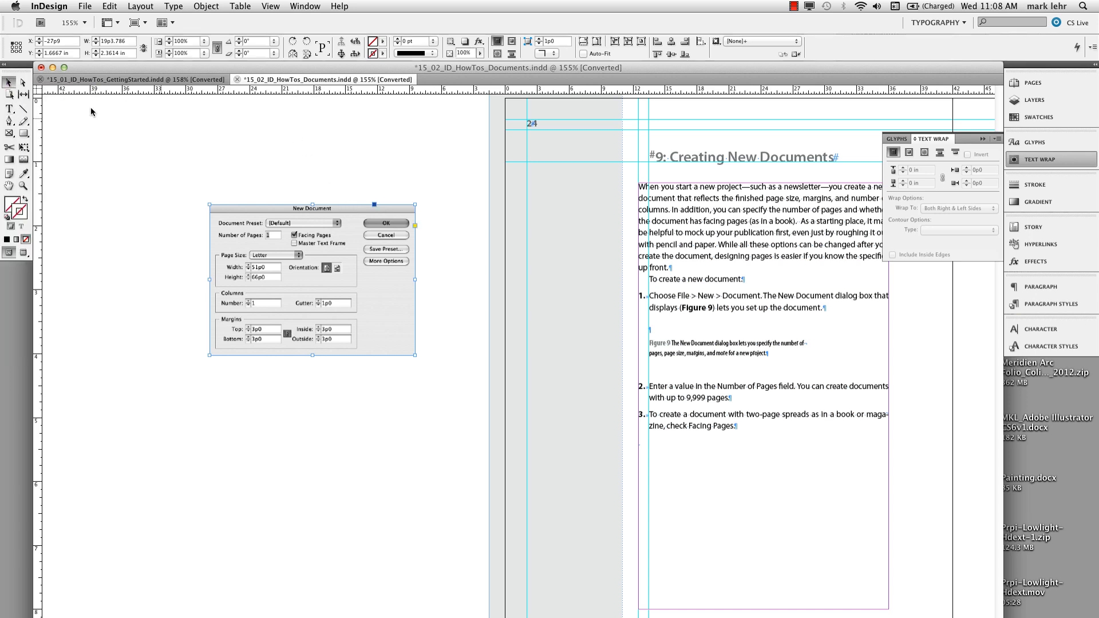
right_click(350, 214)
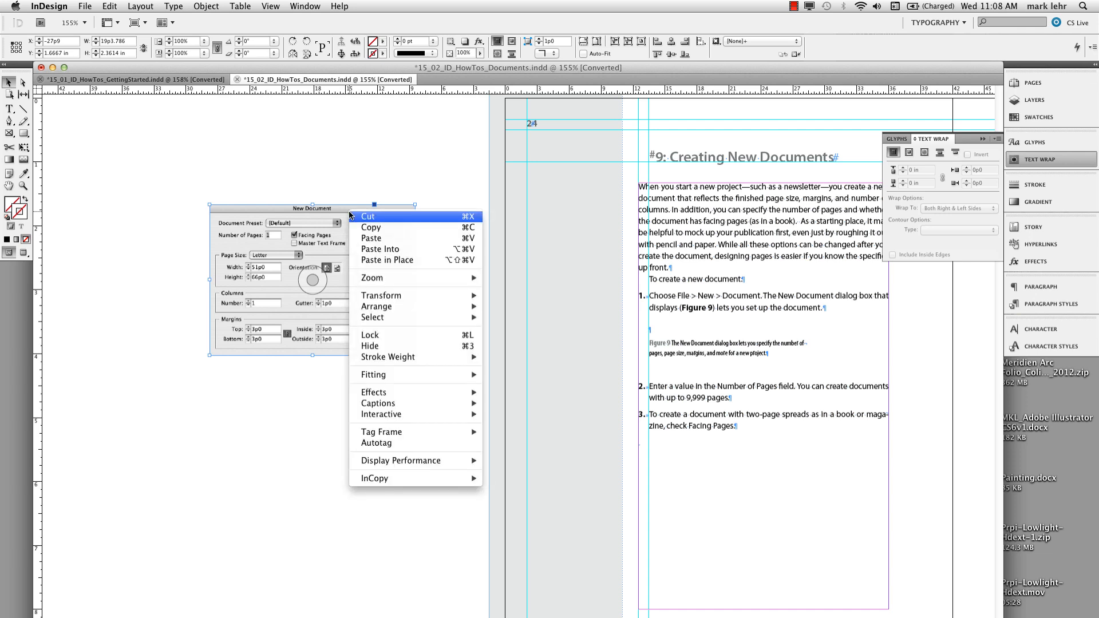
click(372, 219)
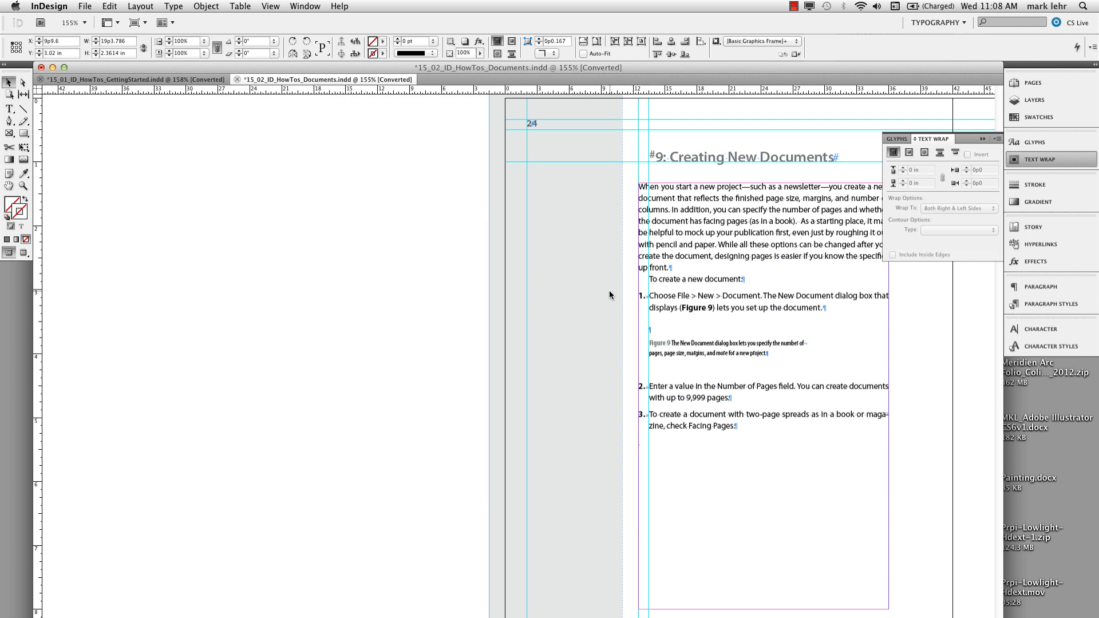
Insert an empty paragraph after "up front." and paste the screenshot into it as an inline graphic
double_click(681, 268)
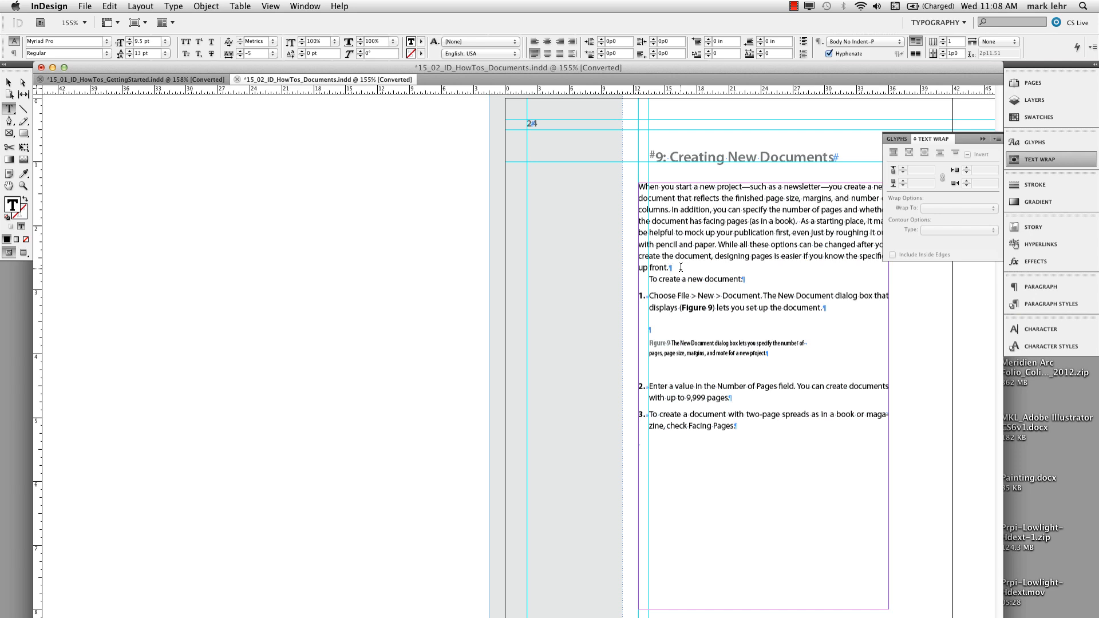
key(Return)
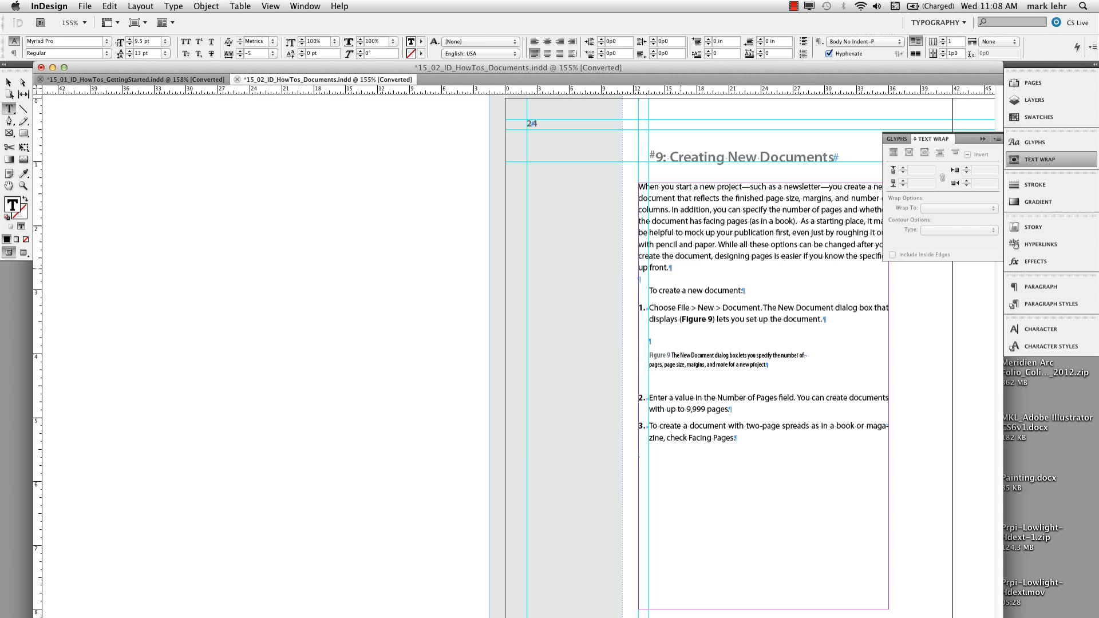
key(super+v)
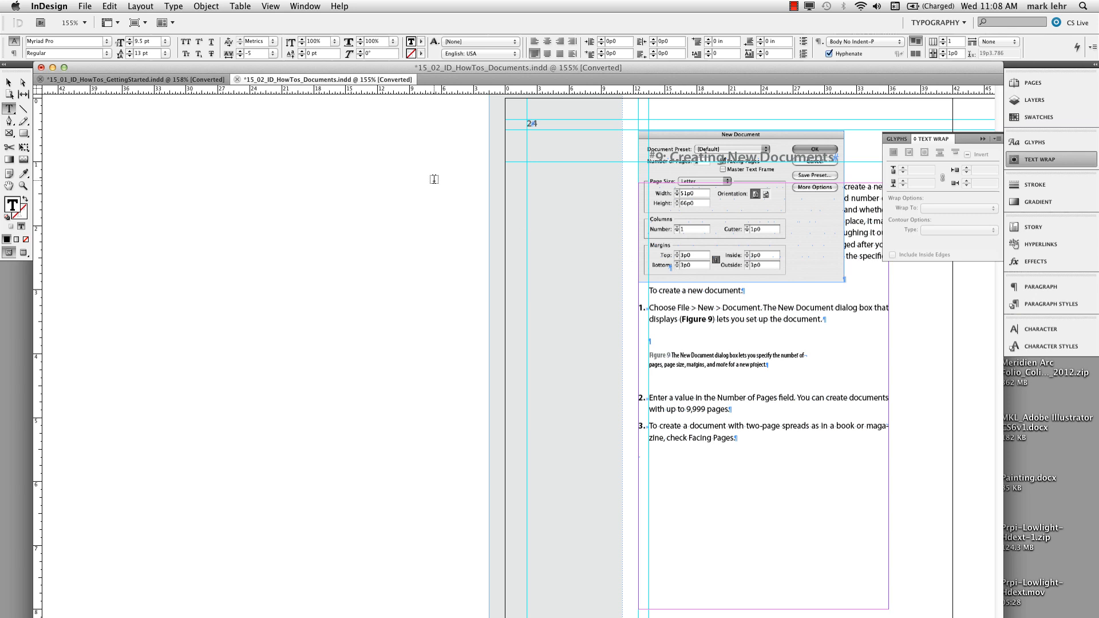
Apply the Jump Object text wrap to the inline screenshot and collapse the Text Wrap settings
click(8, 83)
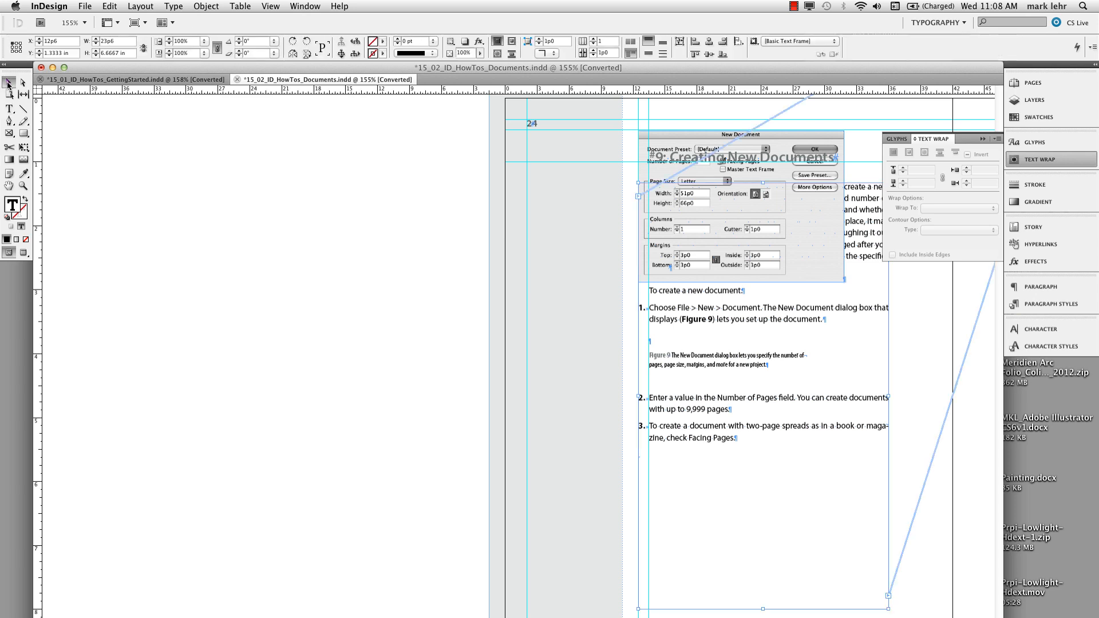
click(741, 206)
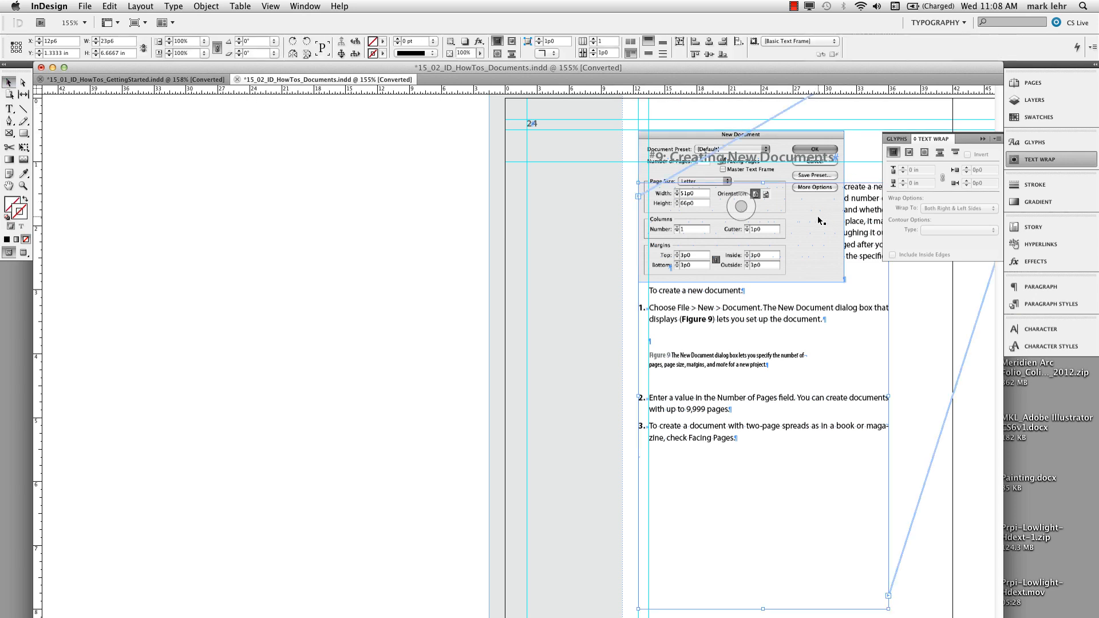
click(819, 220)
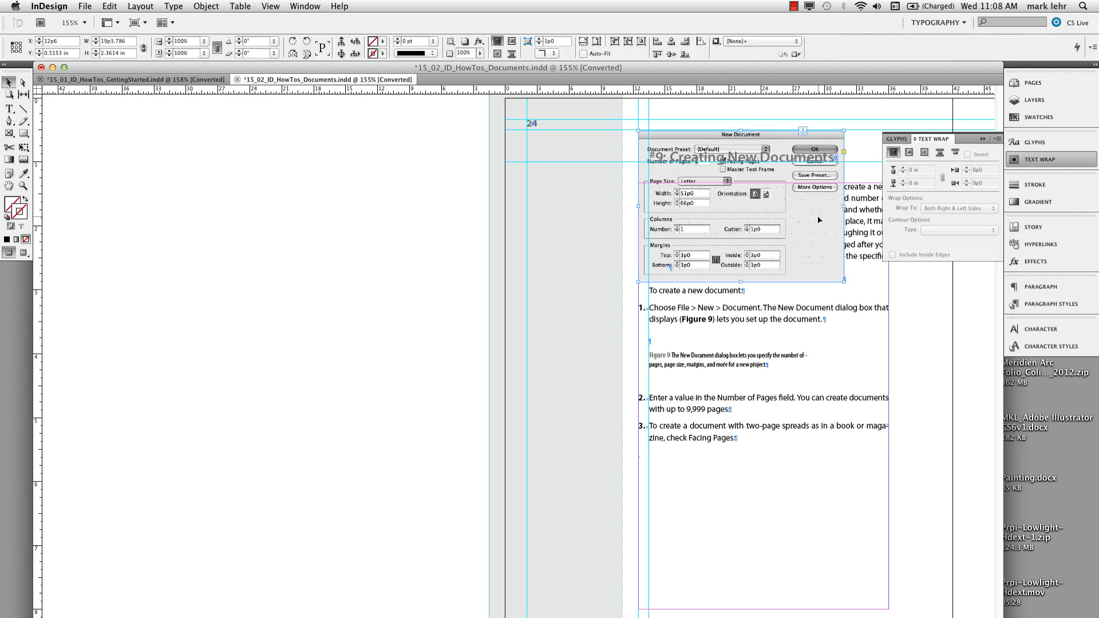
click(940, 152)
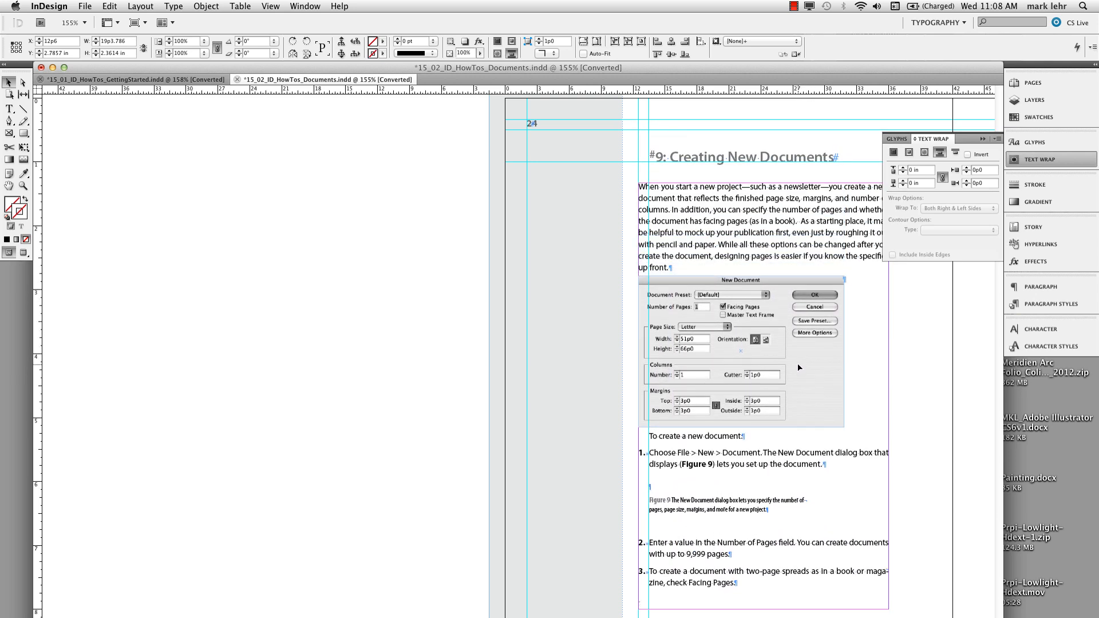
click(800, 367)
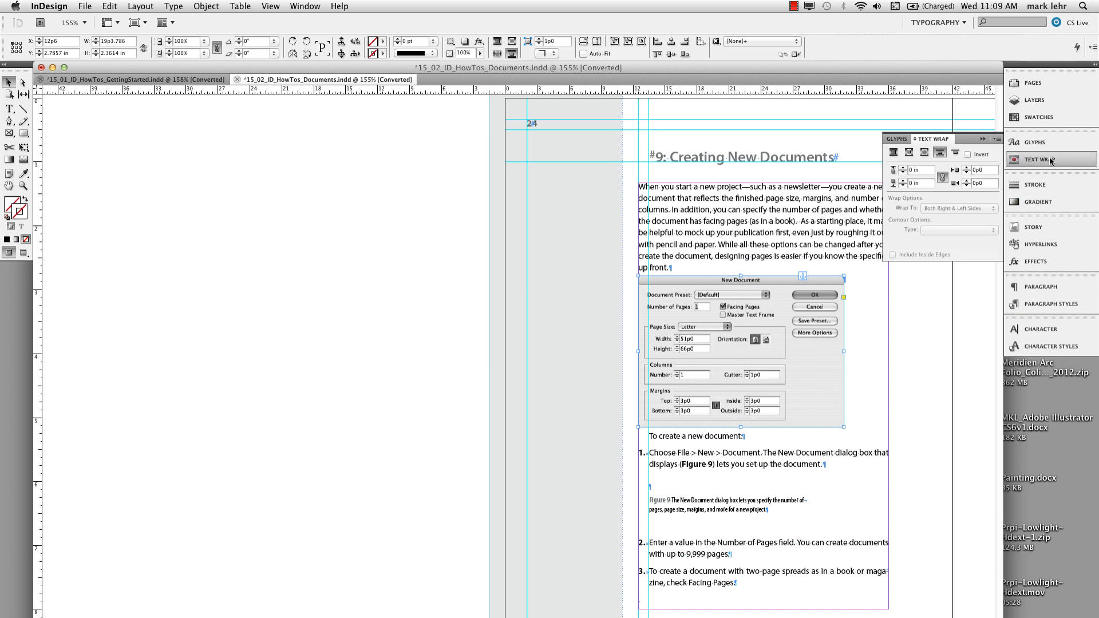
click(1051, 160)
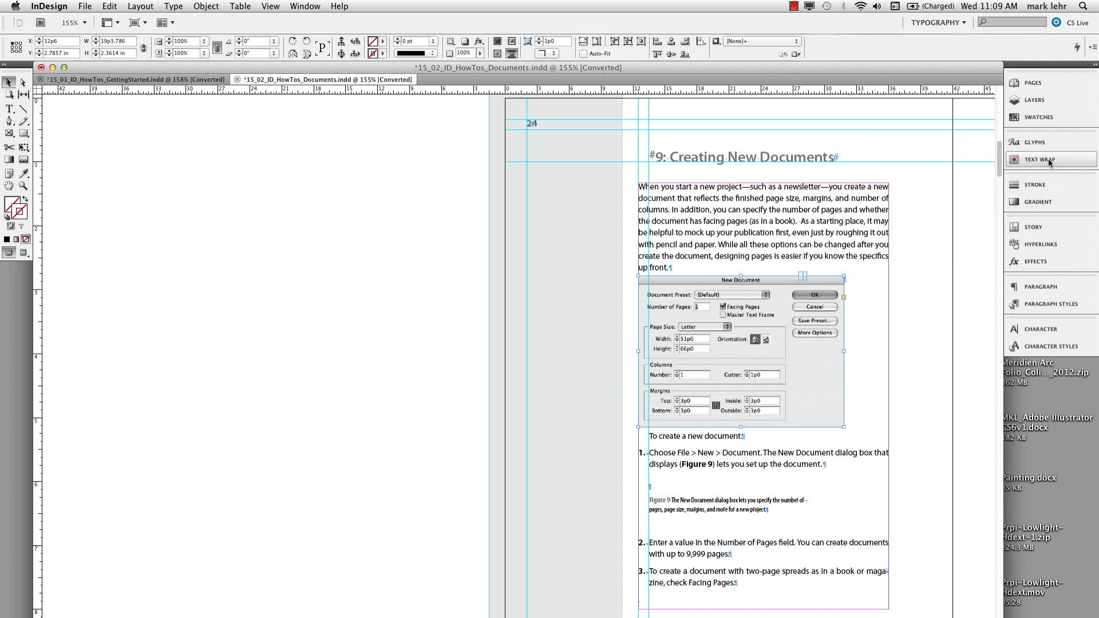
Center the inline screenshot within the text column using paragraph alignment
click(859, 318)
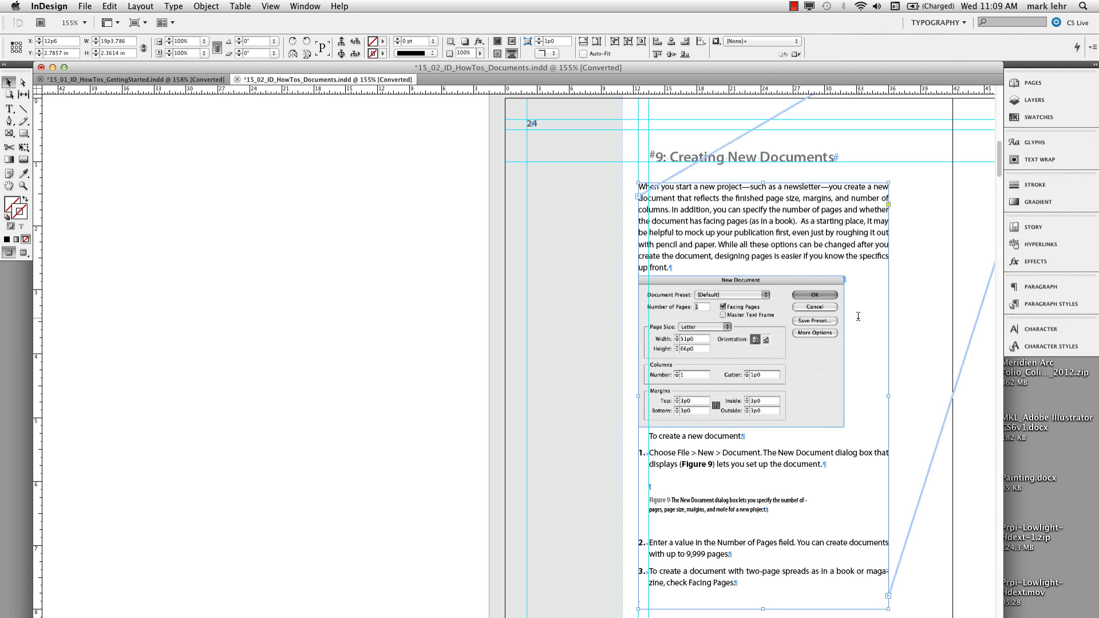
double_click(859, 317)
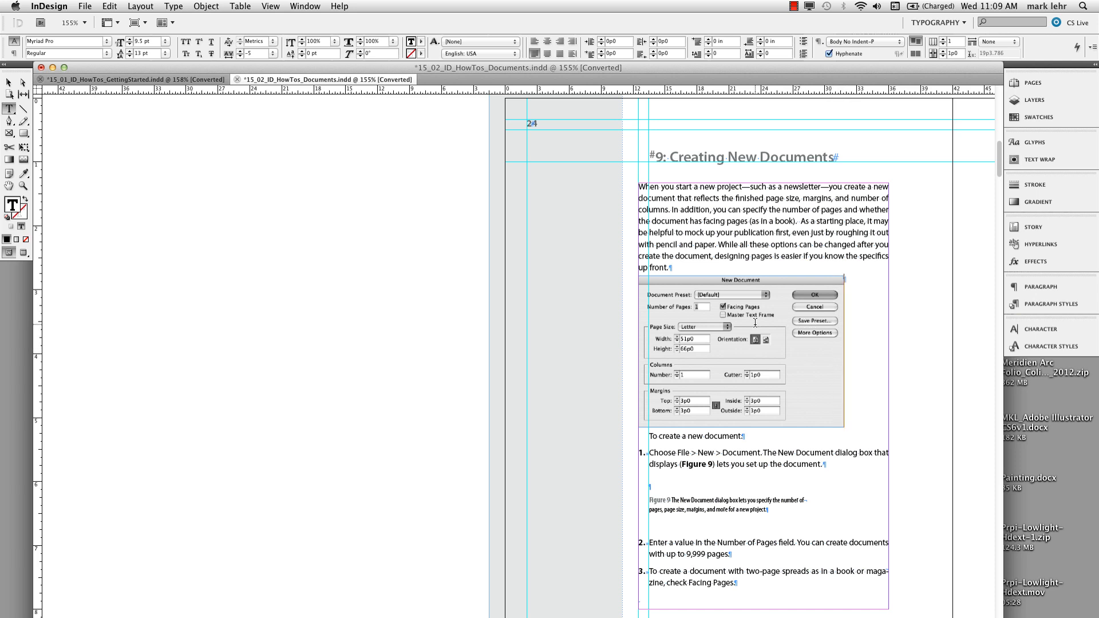
drag(755, 323, 687, 323)
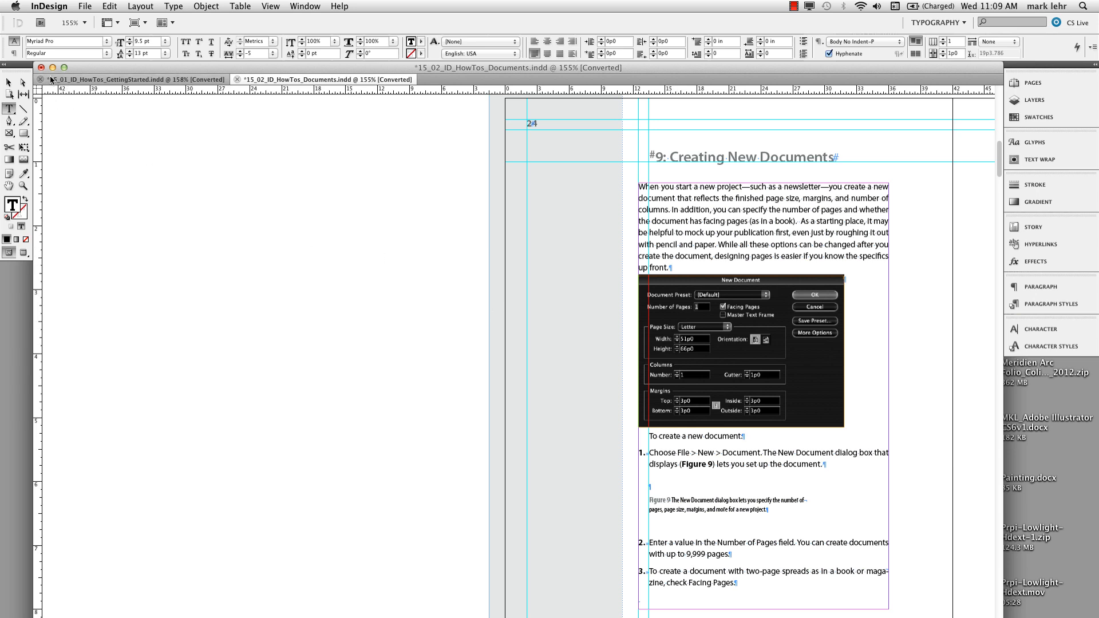
click(15, 54)
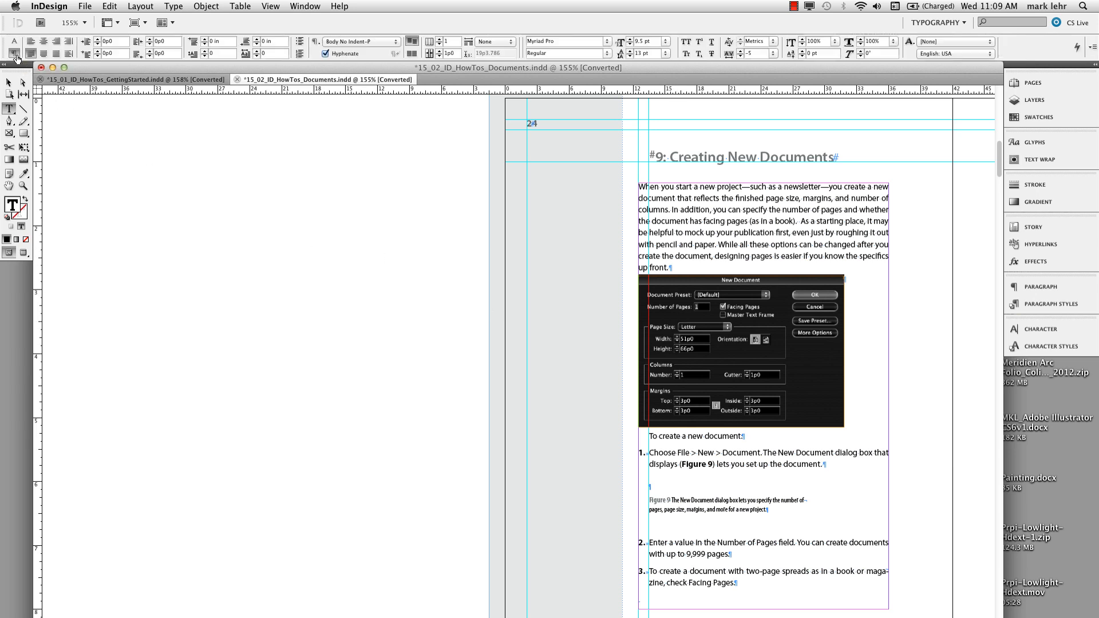
click(44, 42)
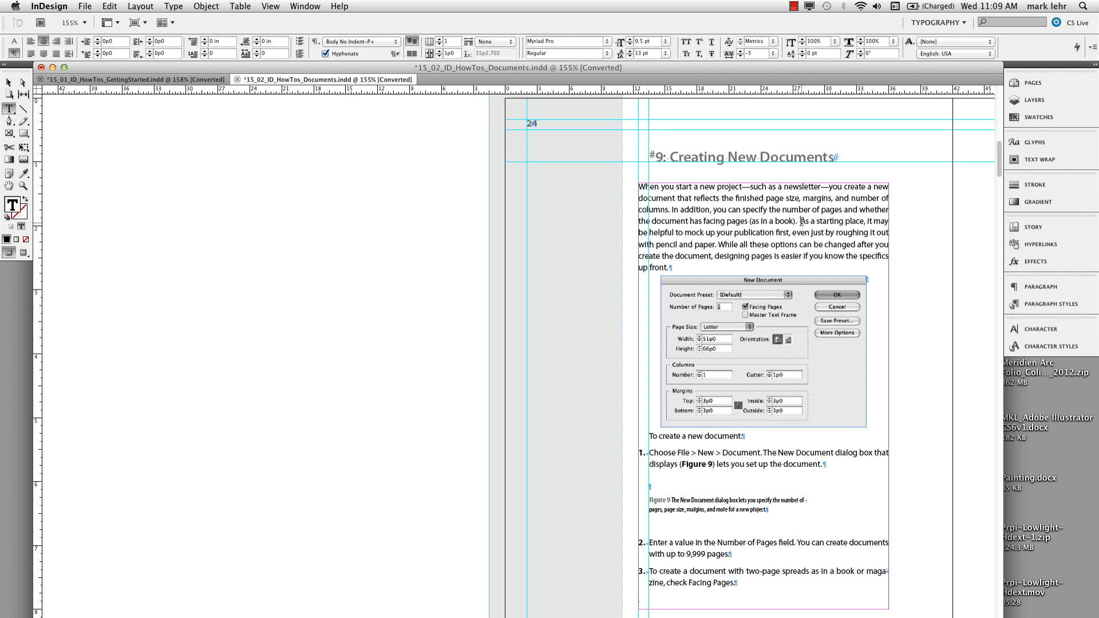
Delete the text from "As a starting place" through "up front.", including the paragraph end, above the inline screenshot
drag(802, 221, 794, 267)
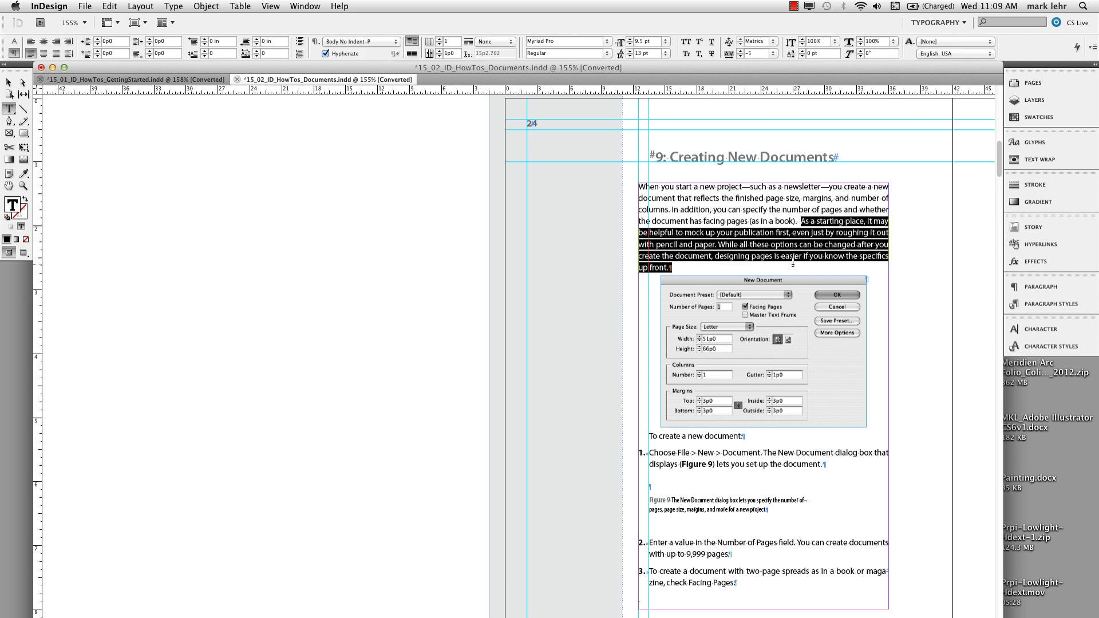
key(BackSpace)
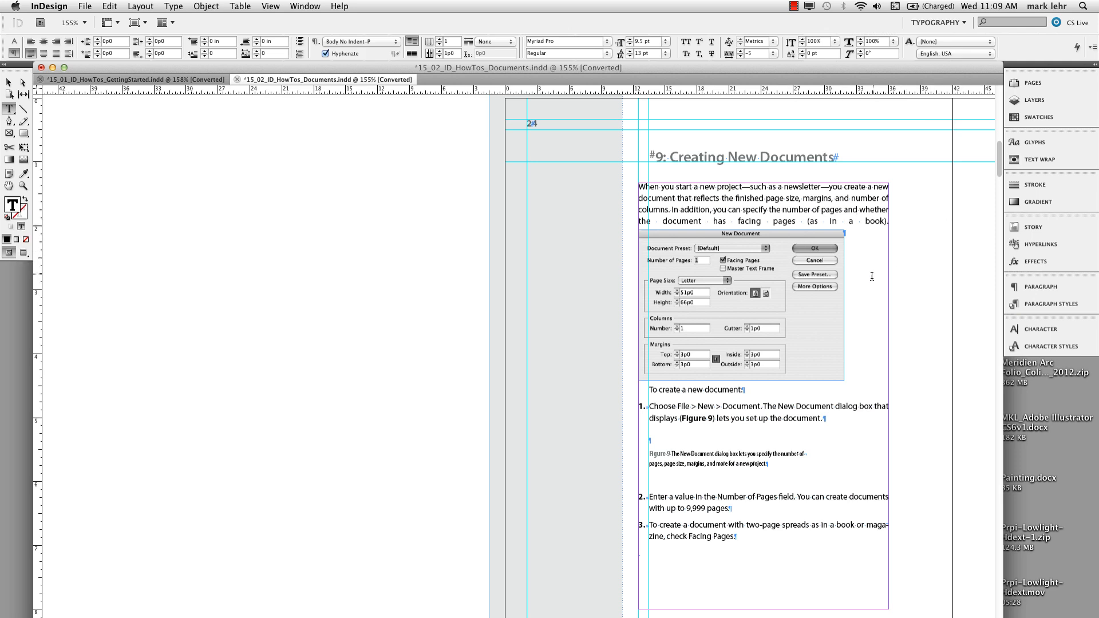
Paste the removed "As a starting place" passage back into the body text directly after "(as in a book)."
click(889, 225)
key(super+v)
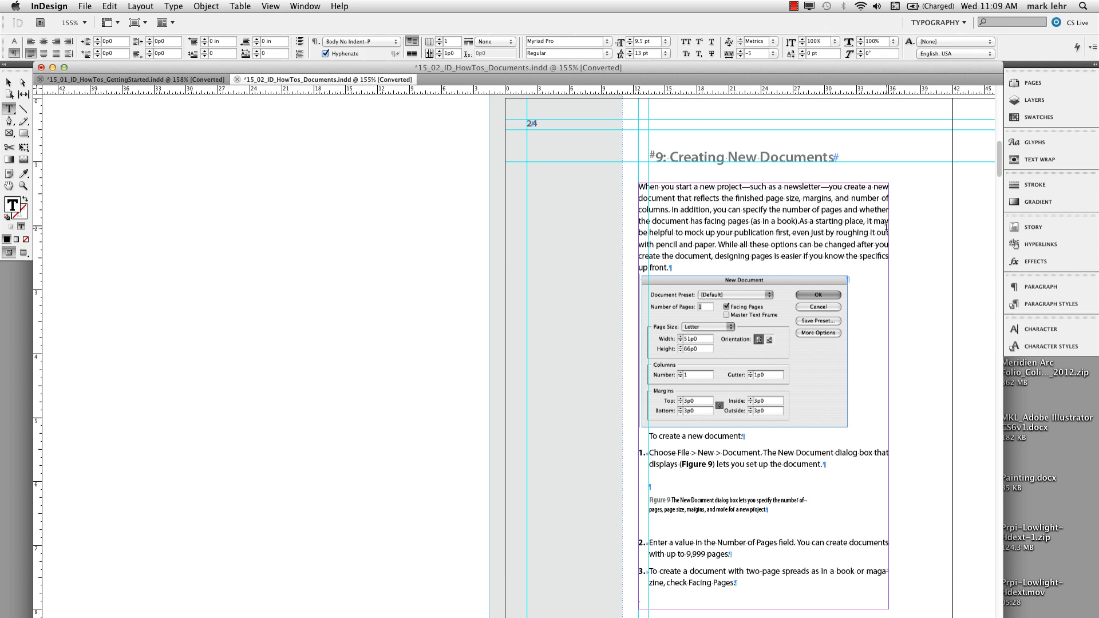
Insert four empty paragraphs after "up front." and delete them again to test how the inline screenshot moves with the text
click(724, 255)
click(687, 264)
key(Return)
key(Return)
key(Return)
key(Return)
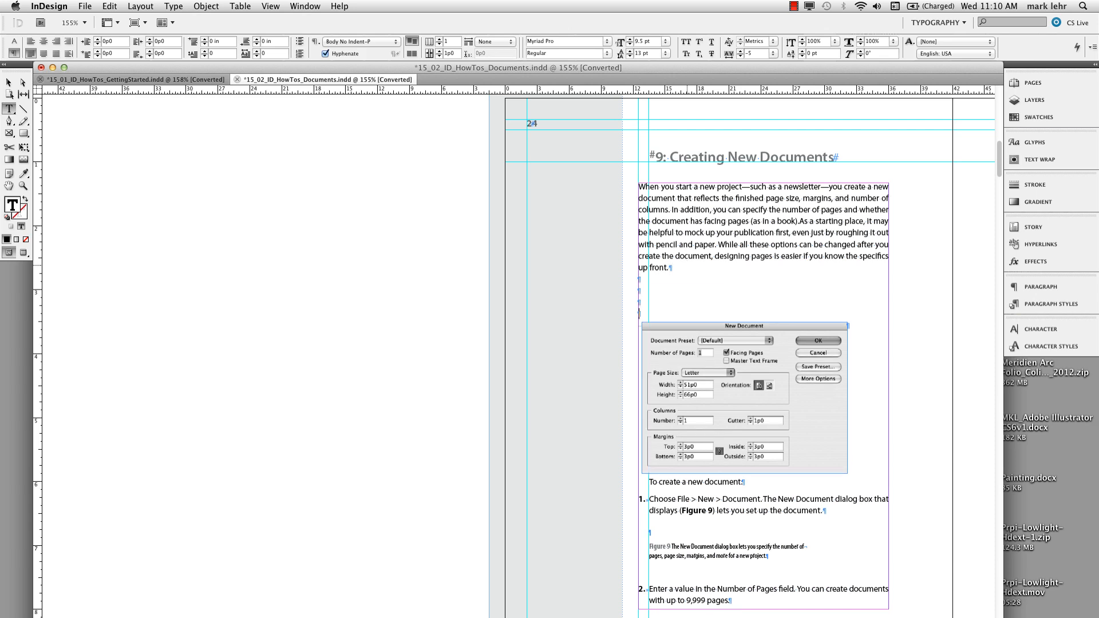
key(BackSpace)
key(BackSpace)
key(BackSpace)
key(BackSpace)
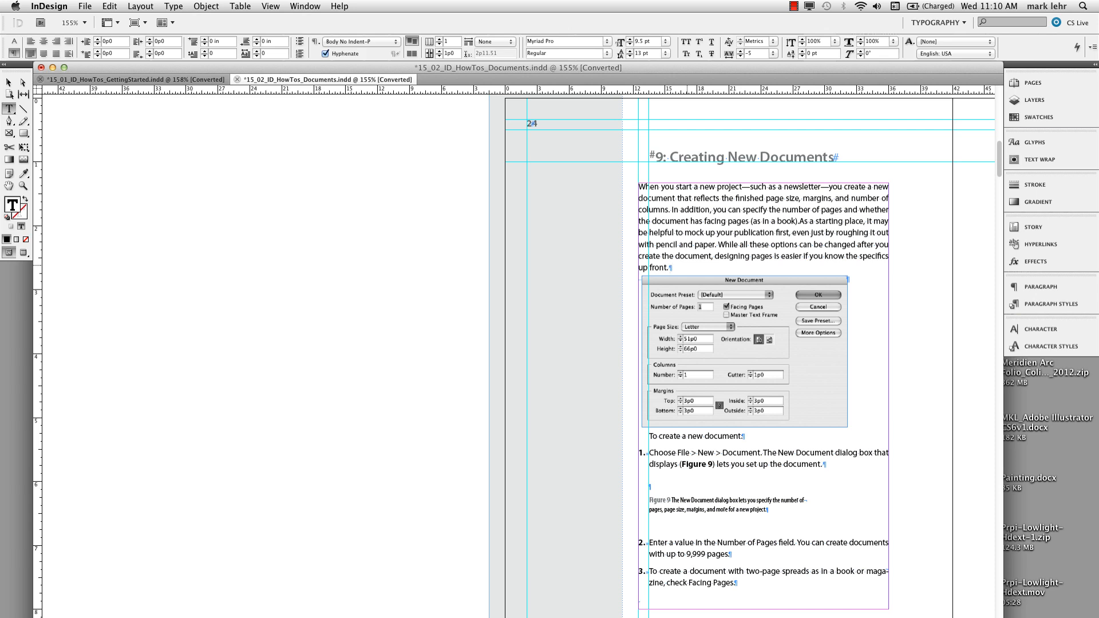
Undo the text edits and the inline paste back to the state with the screenshot standing free on the pasteboard
key(super+z)
key(super+z)
key(super+z)
key(super+shift+z)
key(super+shift+z)
key(super+shift+z)
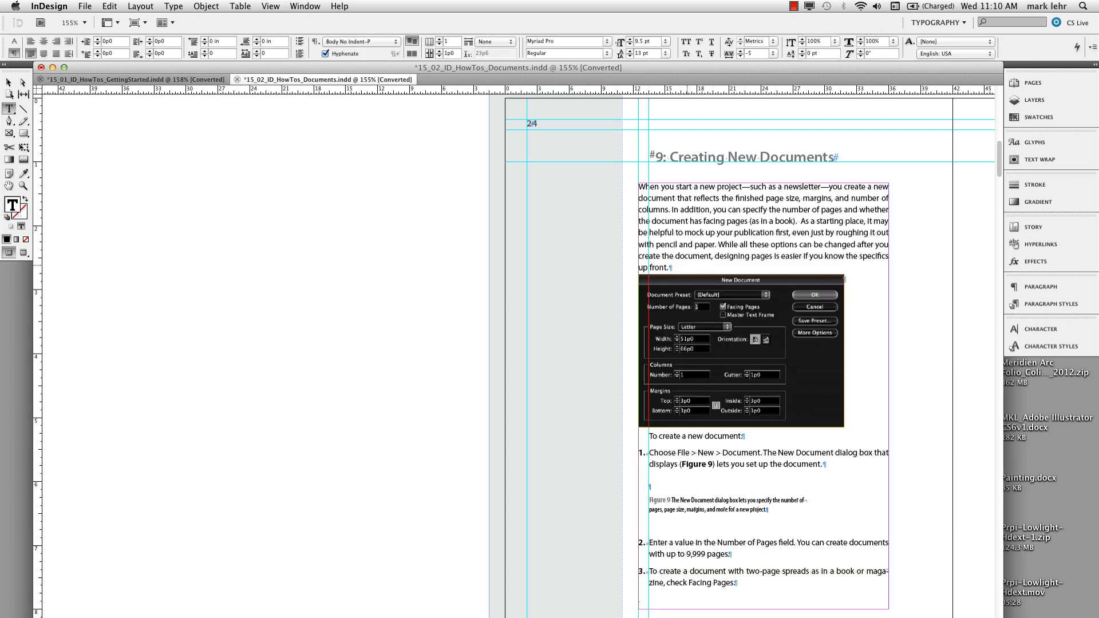
key(super+z)
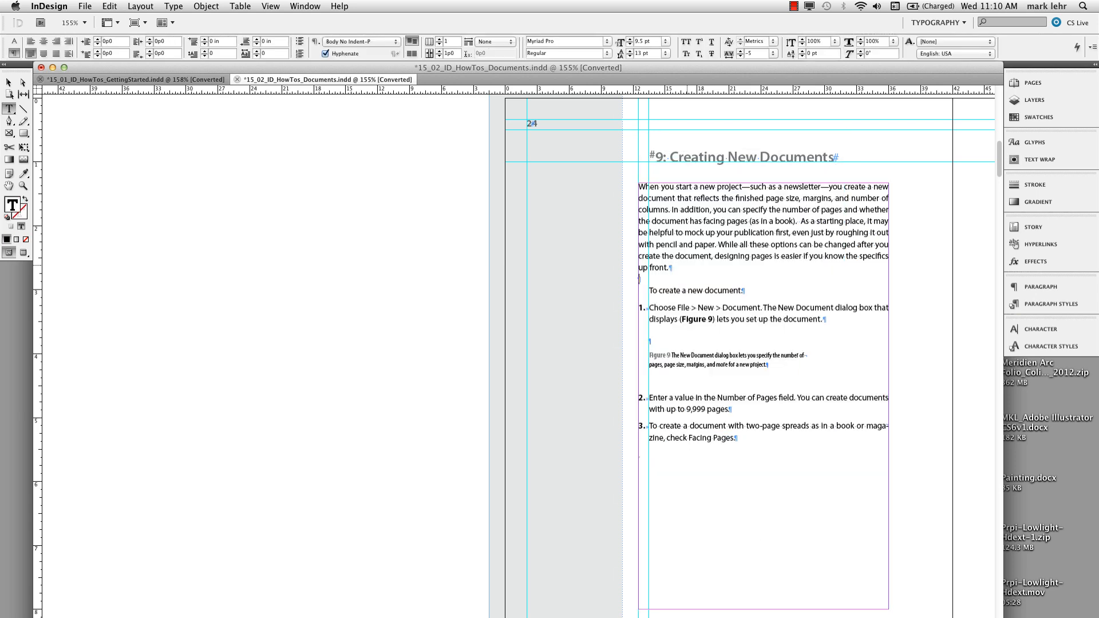
key(super+z)
key(super+shift+z)
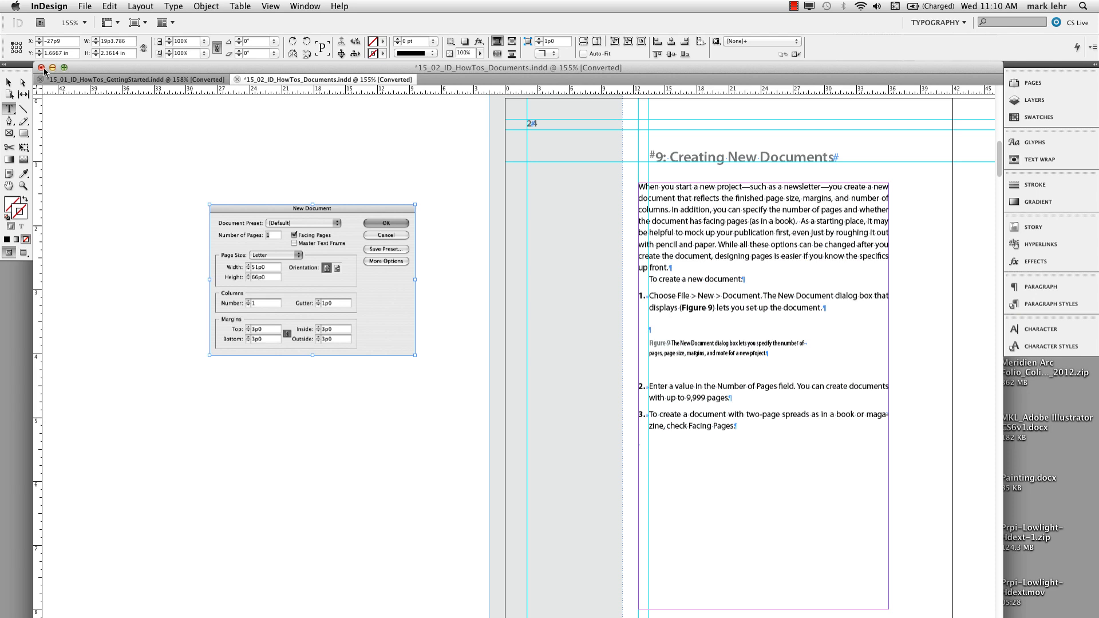
Scale the screenshot to about 9p2 wide in the page's grey sidebar and anchor it at the start of "To create a new document:"
click(8, 84)
drag(413, 355, 610, 330)
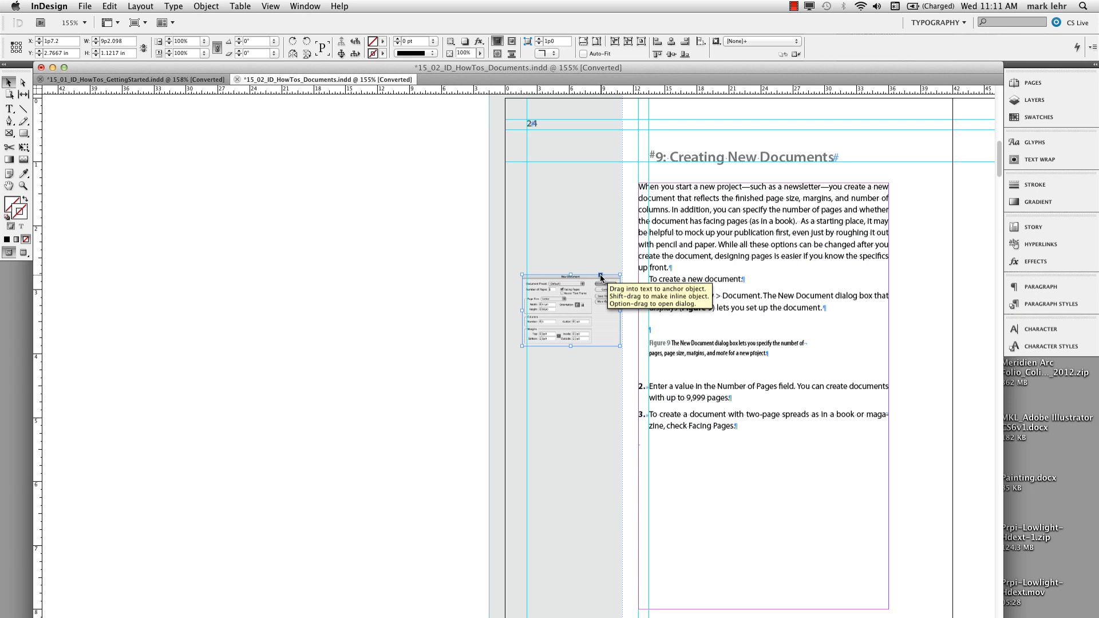
drag(613, 278, 651, 281)
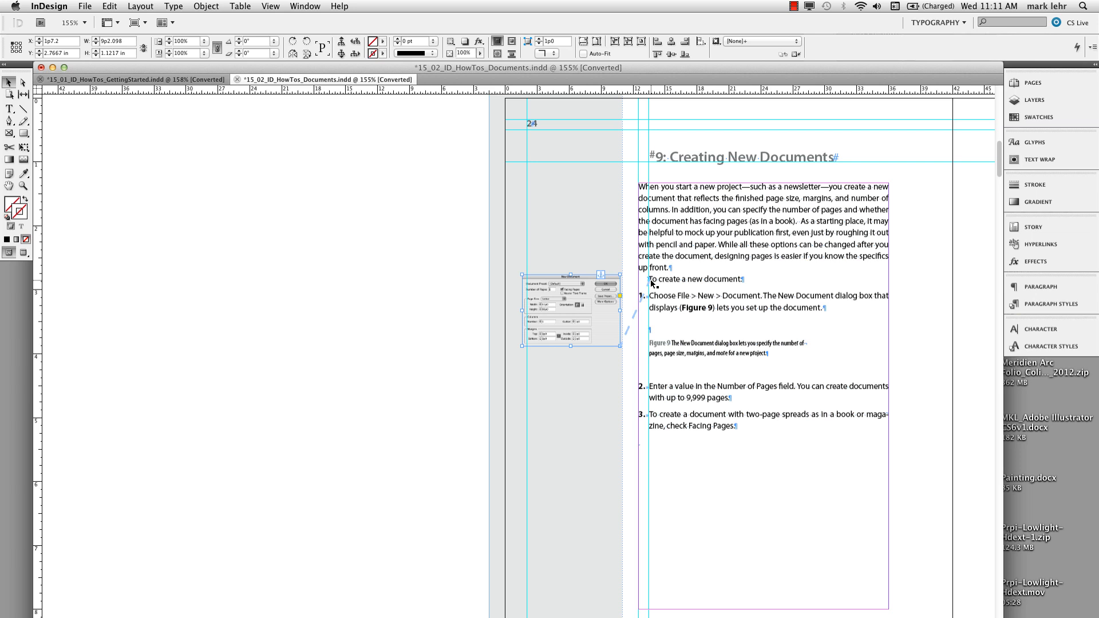
Add empty paragraphs after "up front." and remove them again to test how the anchored sidebar screenshot follows the text
key(super+equal)
key(super+equal)
key(super+equal)
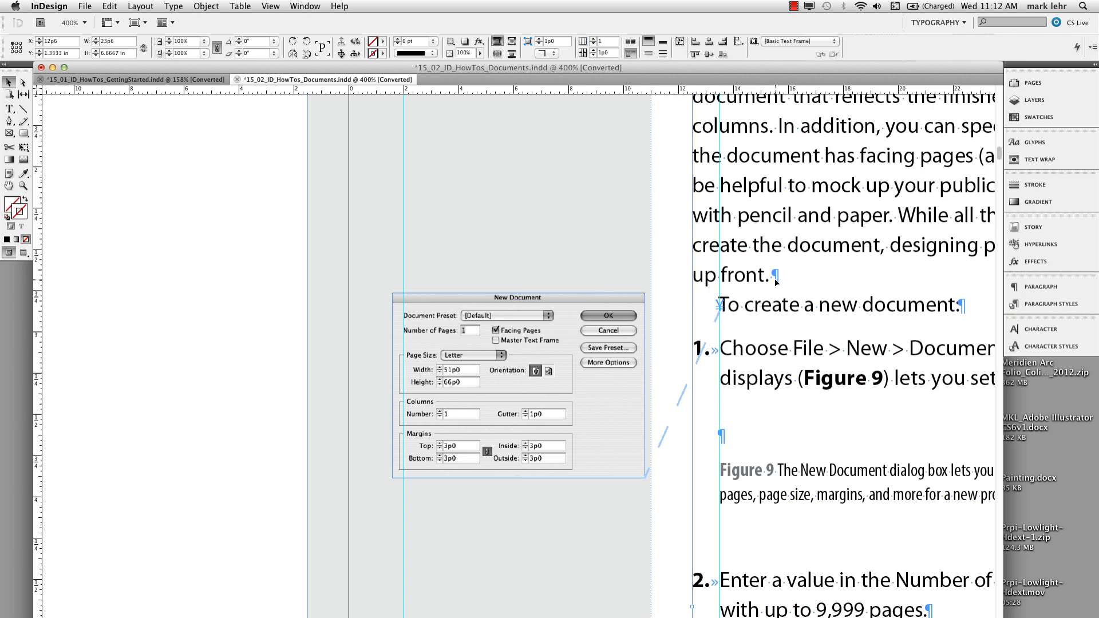
double_click(776, 277)
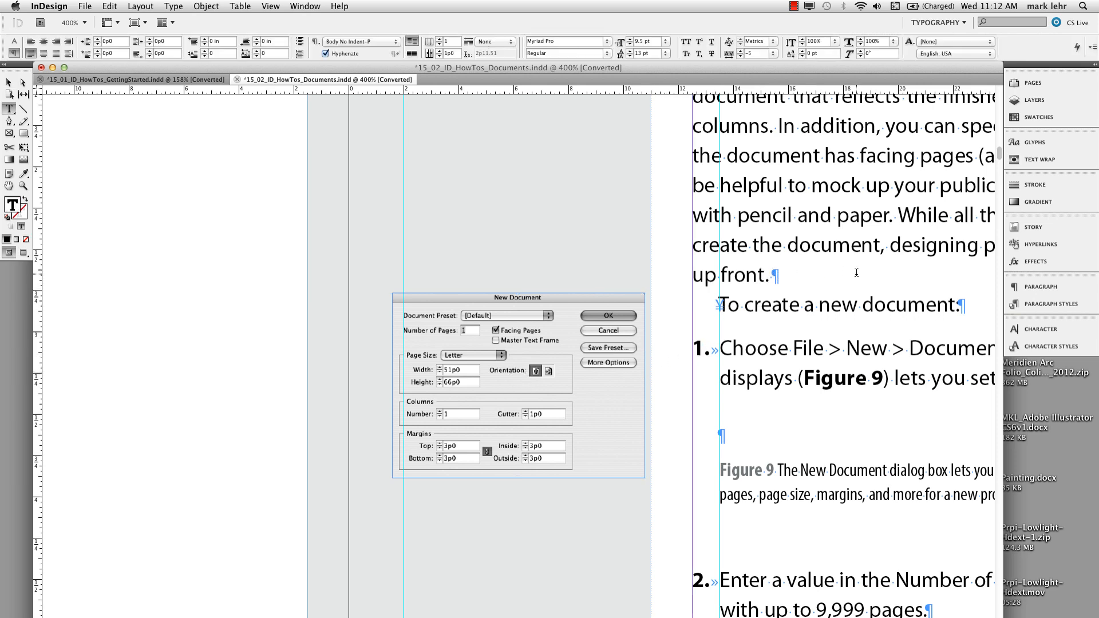
key(Return)
key(Return)
key(Return)
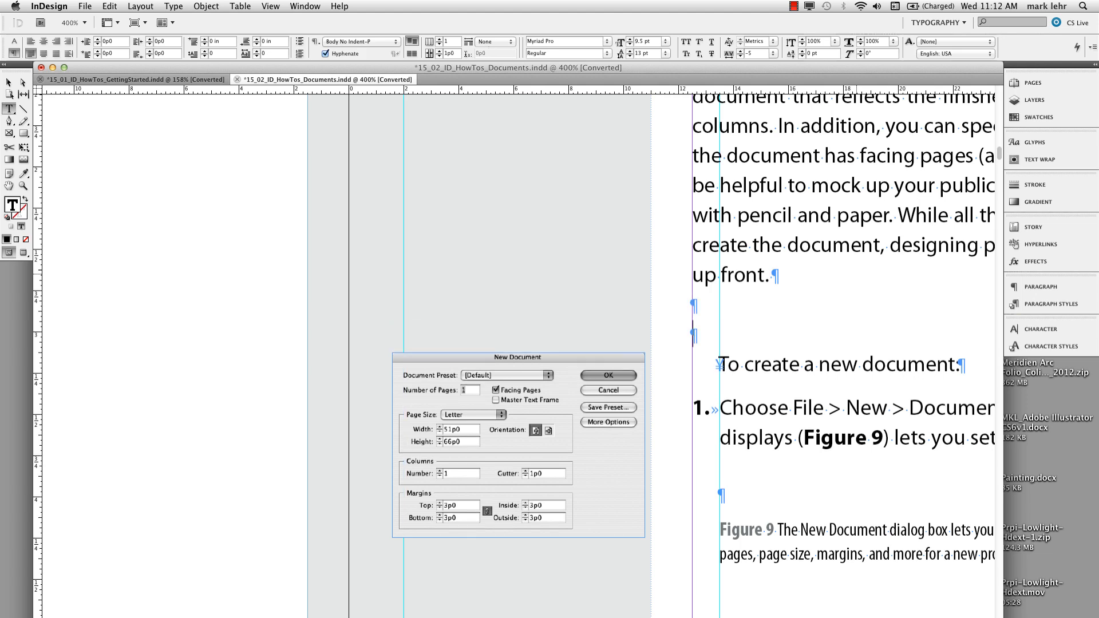
key(Return)
key(BackSpace)
key(BackSpace)
key(BackSpace)
key(BackSpace)
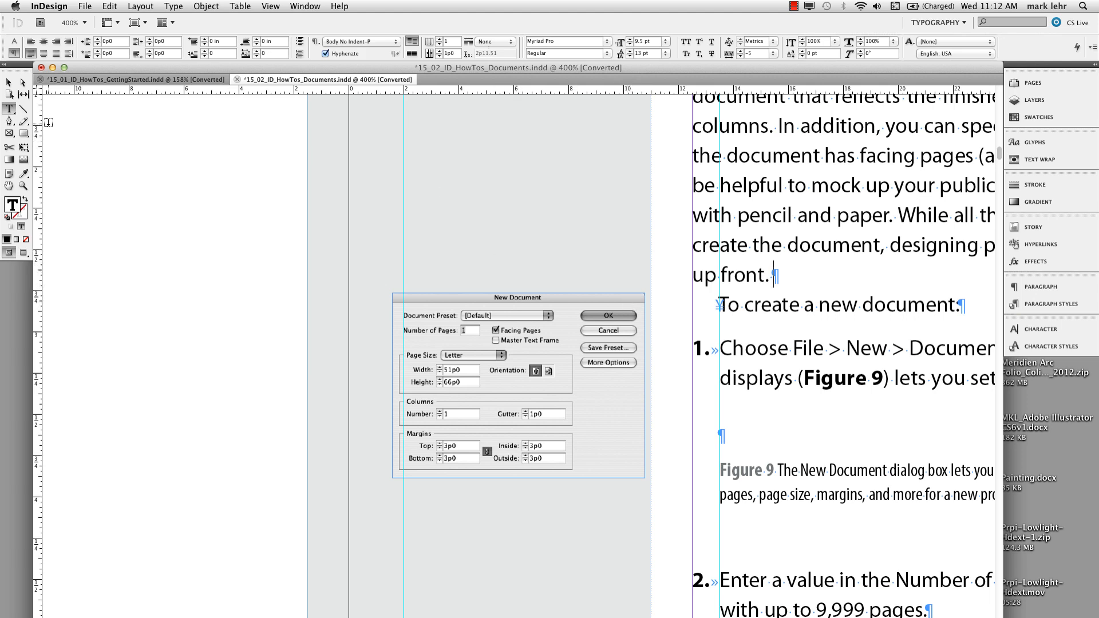
In the sidebar screenshot's Anchored Object Options, enable Preview and set the object's reference point to its bottom-right corner
click(9, 82)
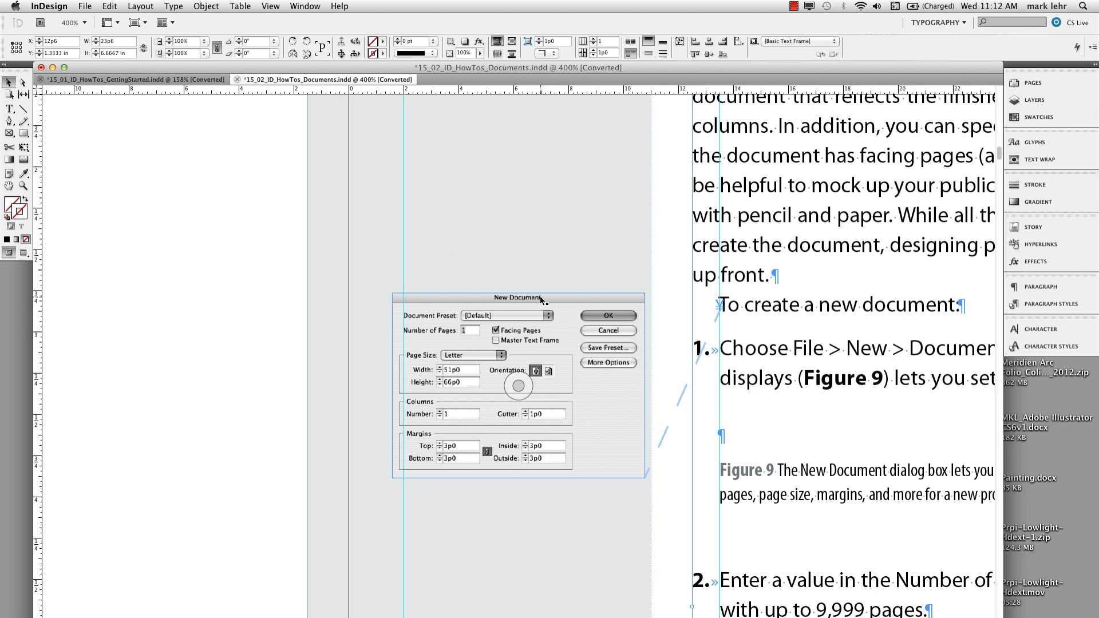
click(558, 300)
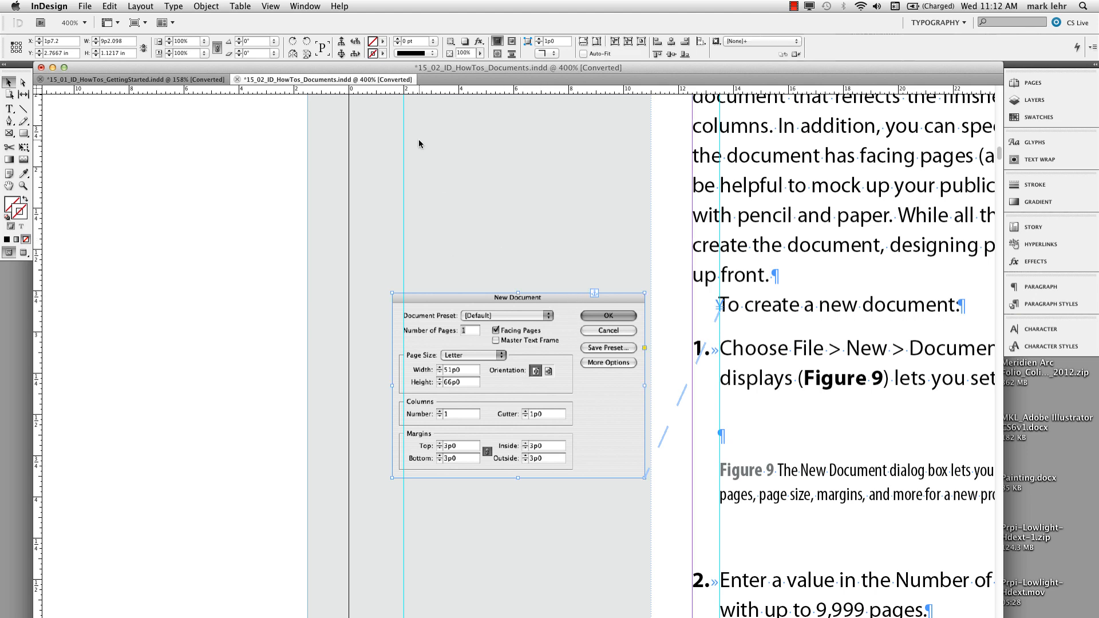
click(213, 6)
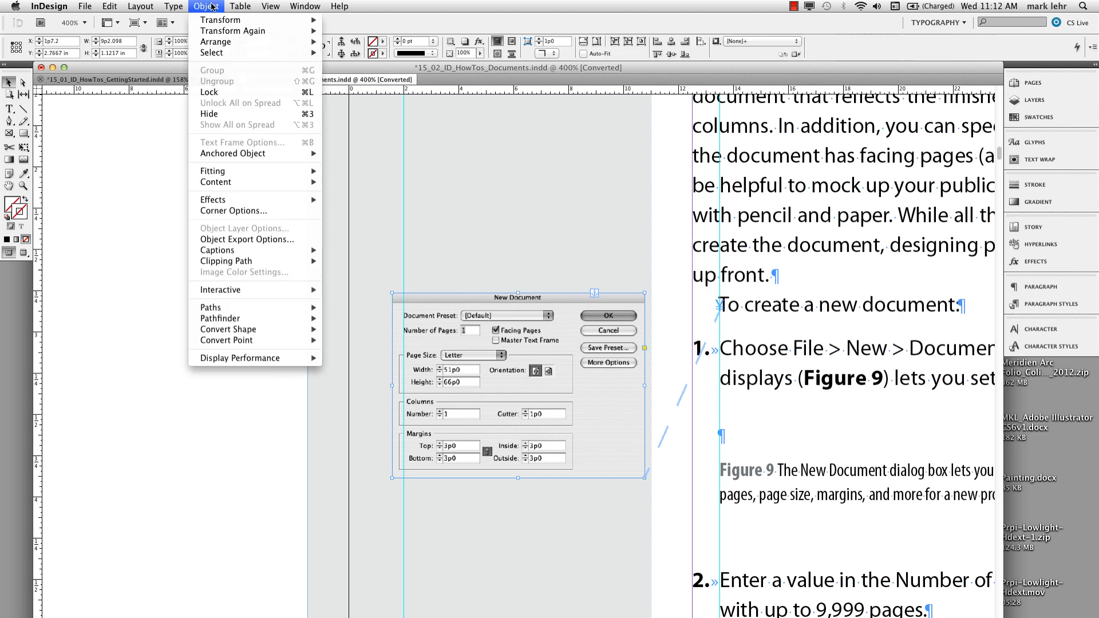
mouse_move(269, 153)
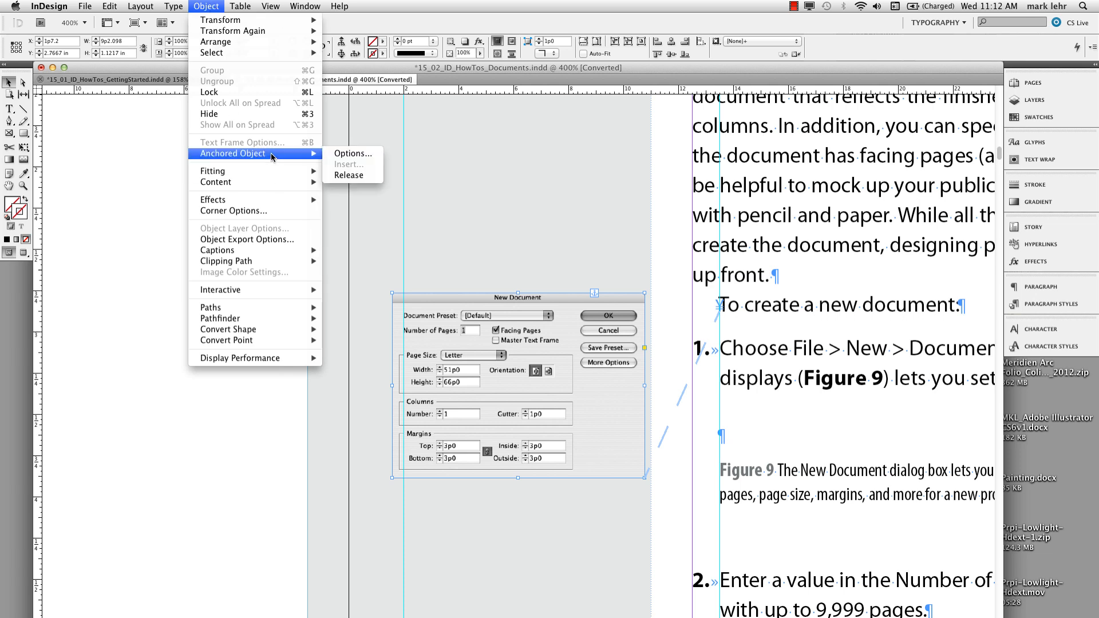
click(370, 155)
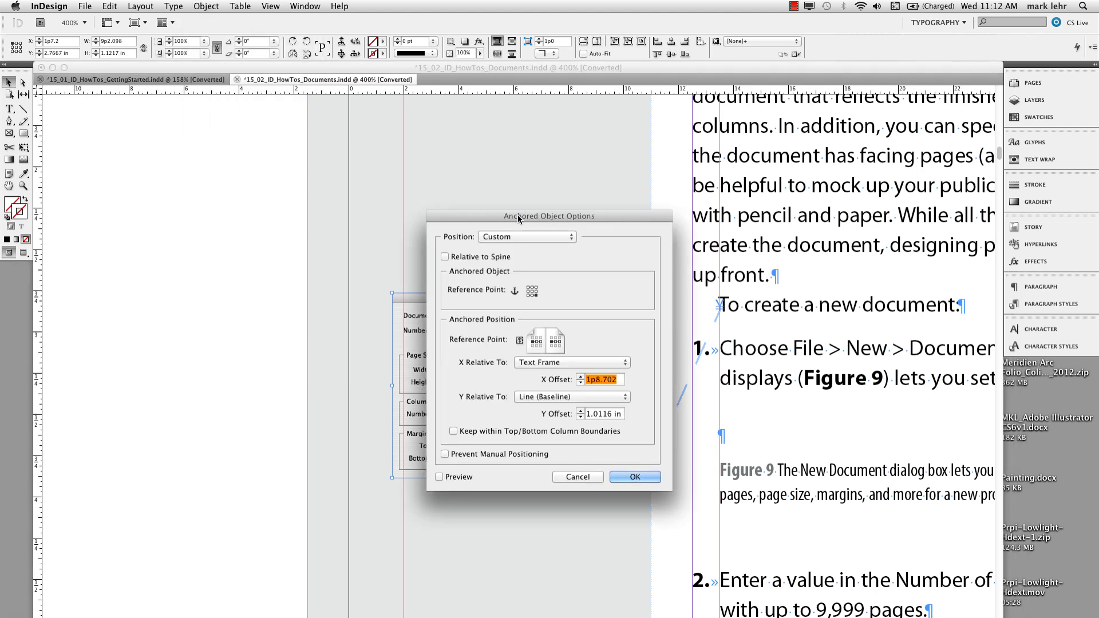
drag(507, 213, 194, 186)
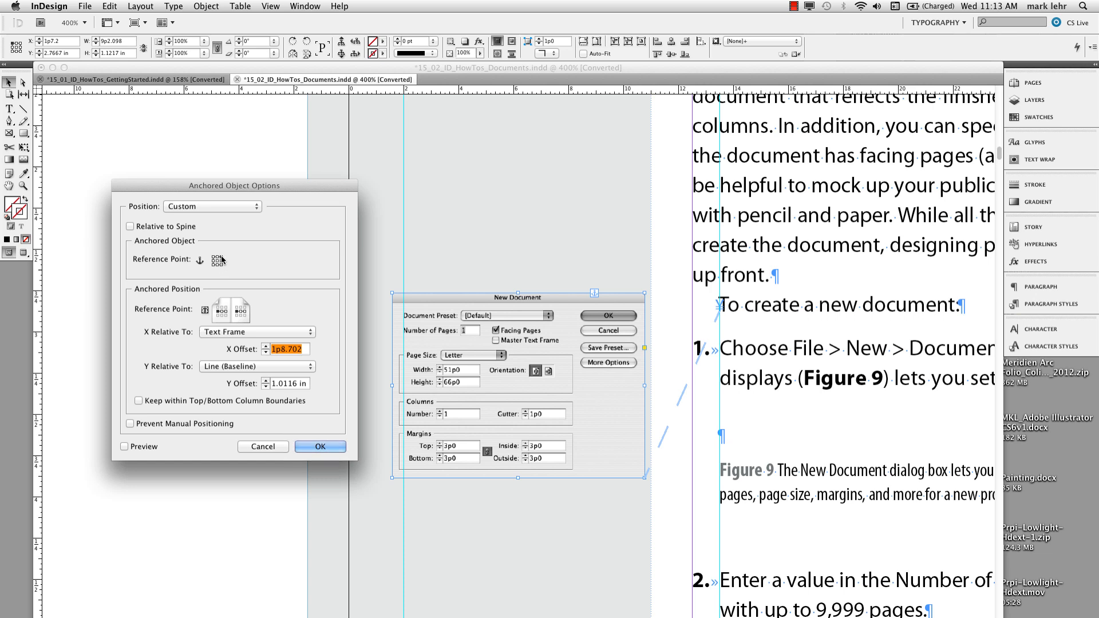
click(124, 447)
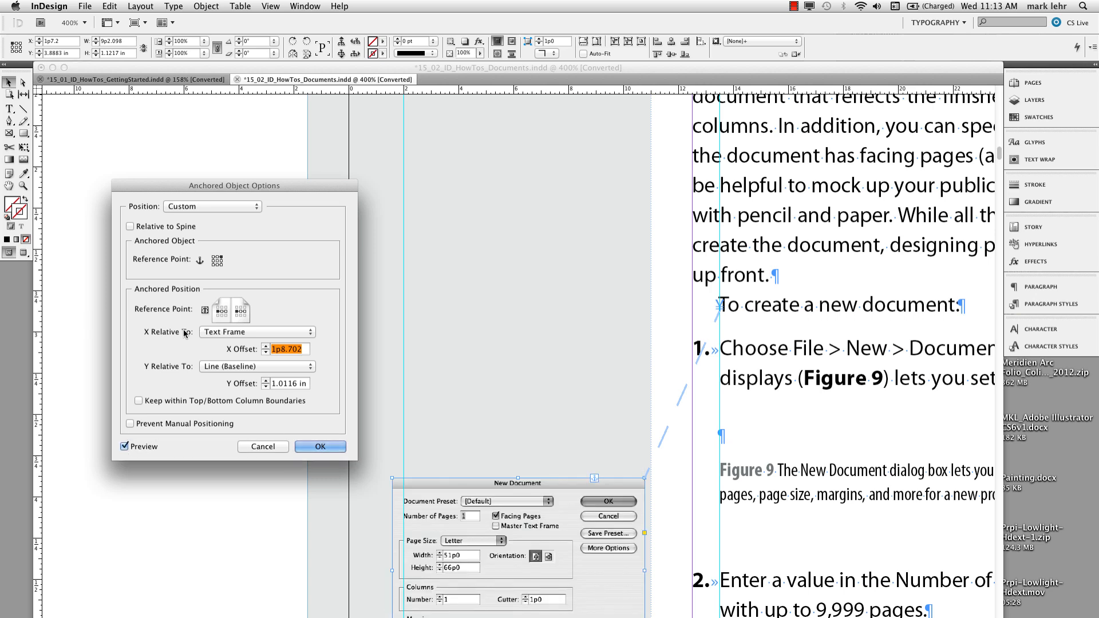
click(220, 266)
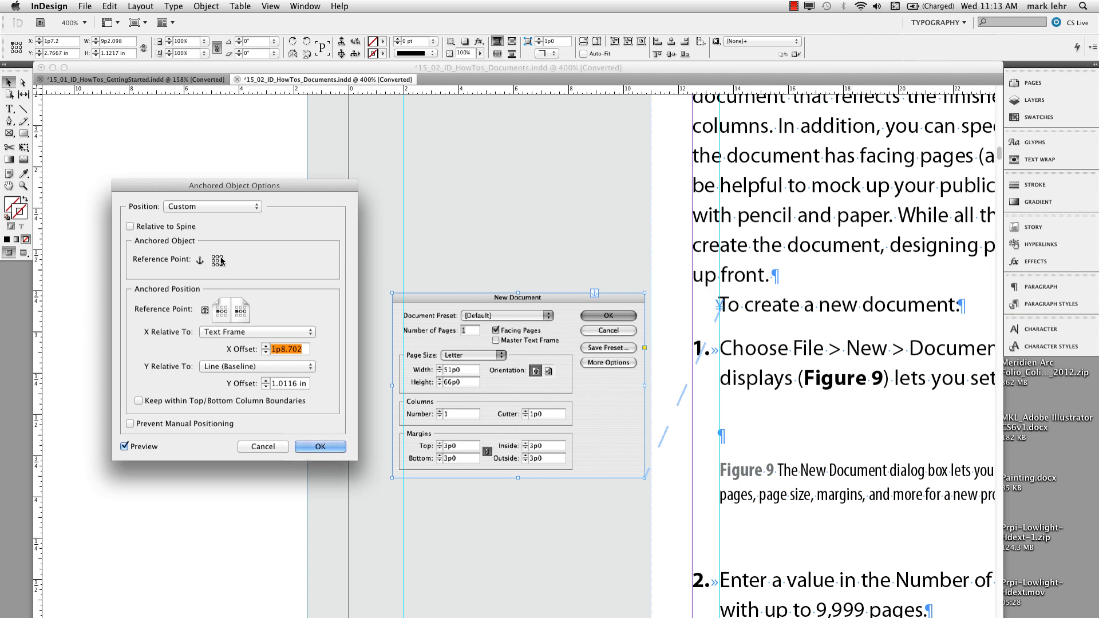
click(220, 261)
Set the anchored screenshot's X Offset relative to the text frame to 1p6
text(2p2)
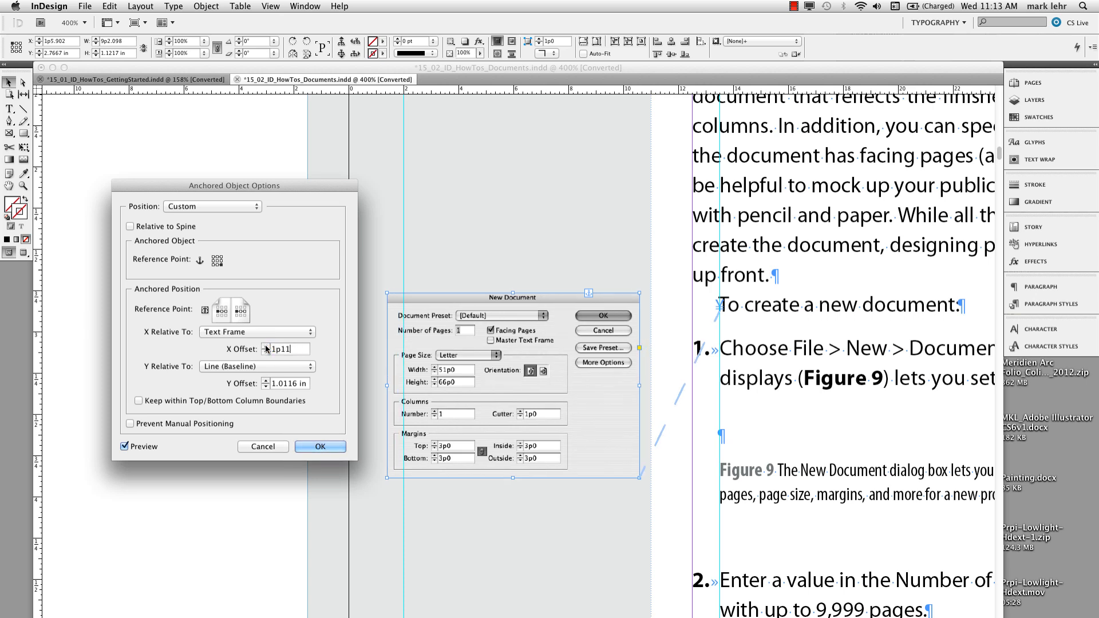
click(266, 347)
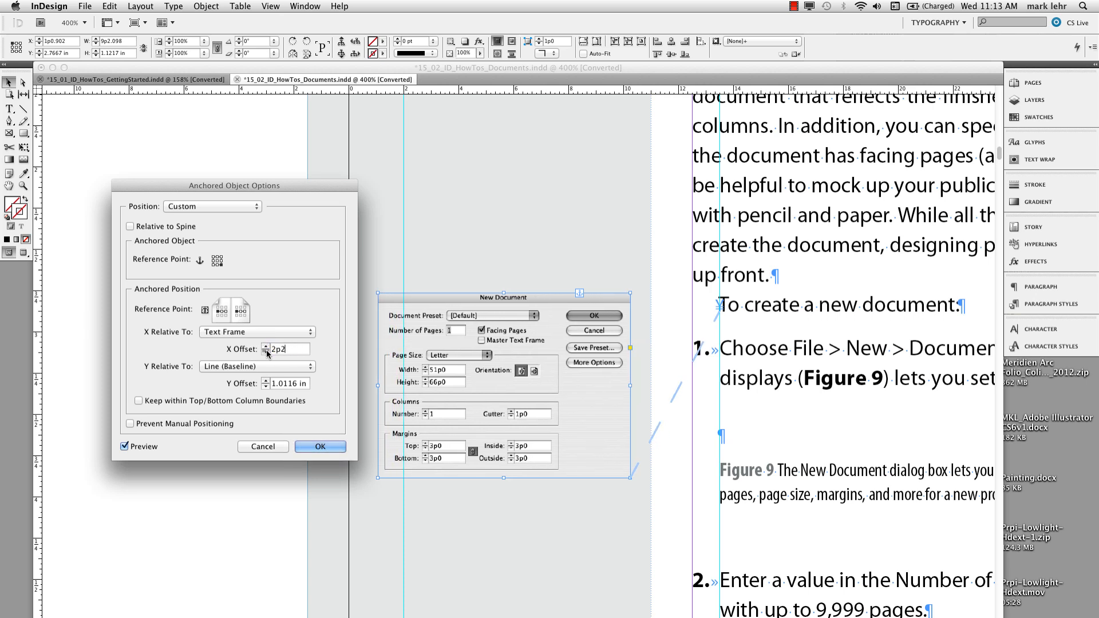
click(267, 352)
click(267, 352)
click(267, 352)
click(267, 352)
click(267, 352)
click(267, 352)
click(267, 352)
click(267, 352)
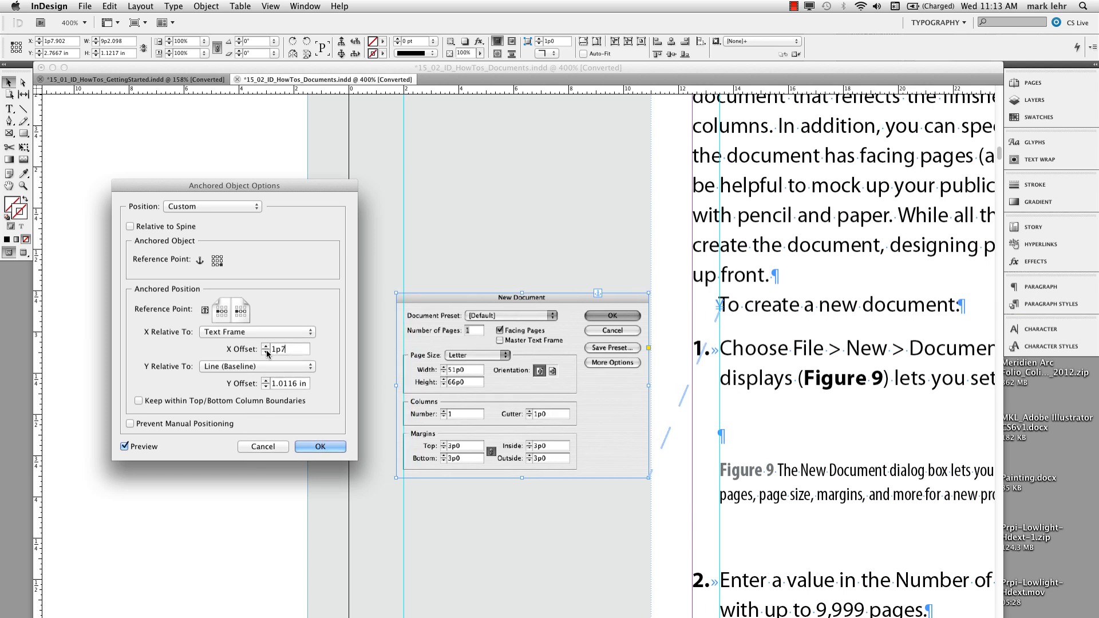
click(267, 352)
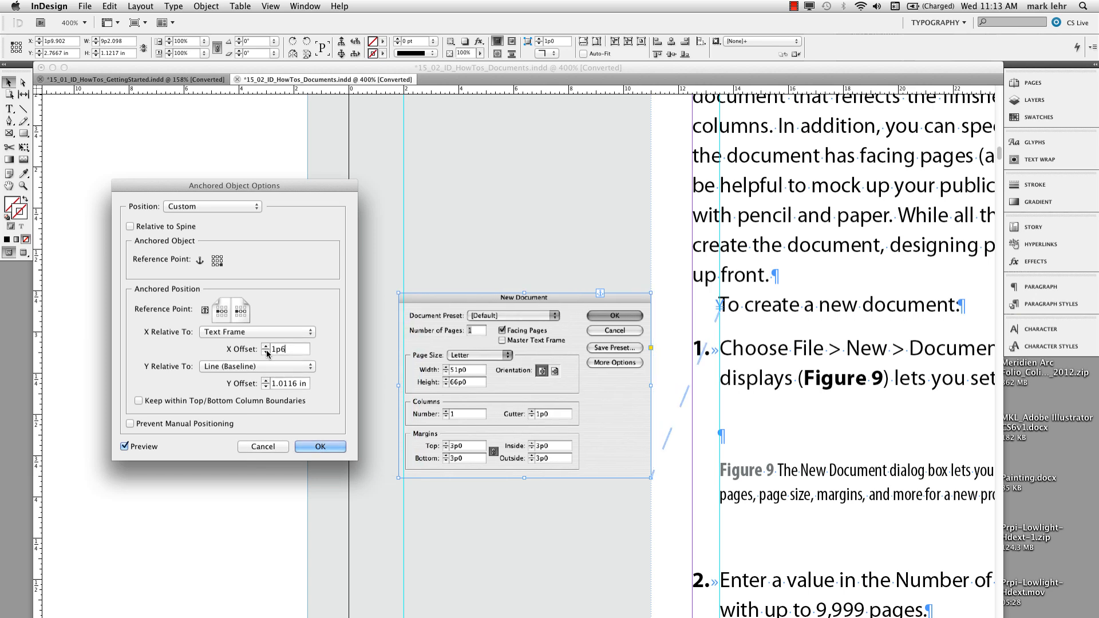
Apply a Y Offset of 1 in to the anchored screenshot and move it slightly lower in the sidebar by hand
click(266, 381)
click(266, 381)
click(266, 381)
click(266, 381)
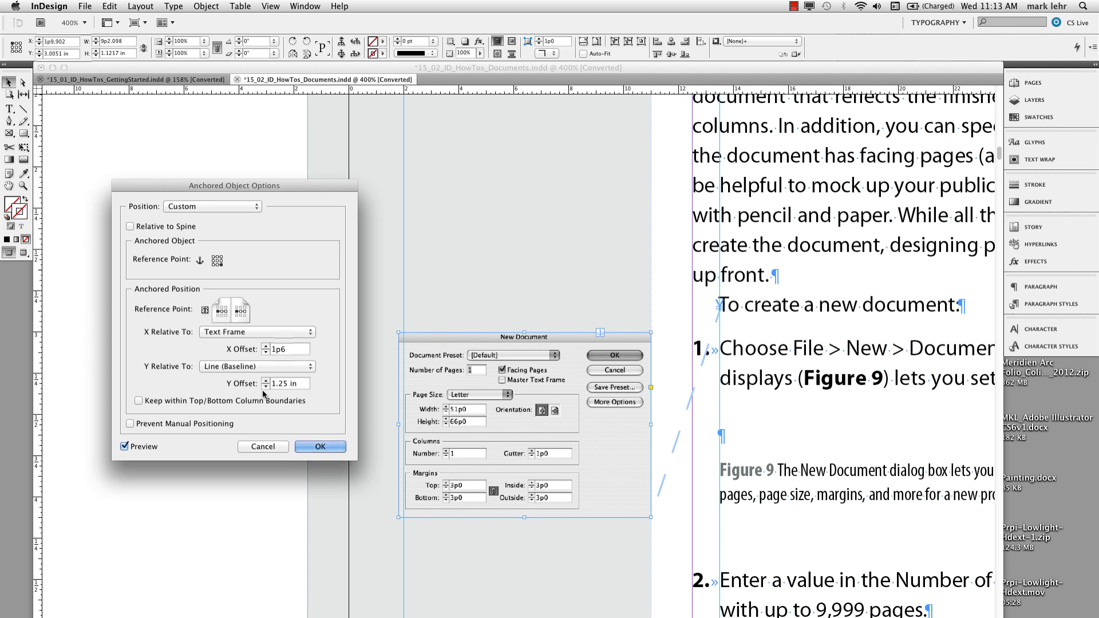
click(266, 387)
click(265, 387)
click(266, 387)
click(266, 387)
click(266, 387)
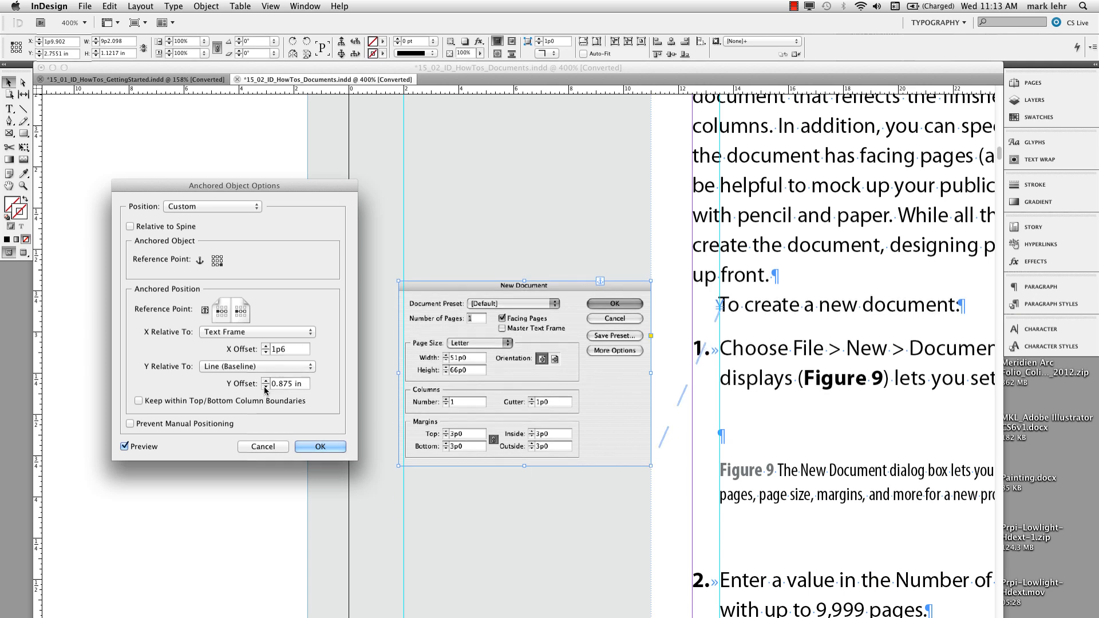
click(266, 387)
click(267, 381)
click(267, 381)
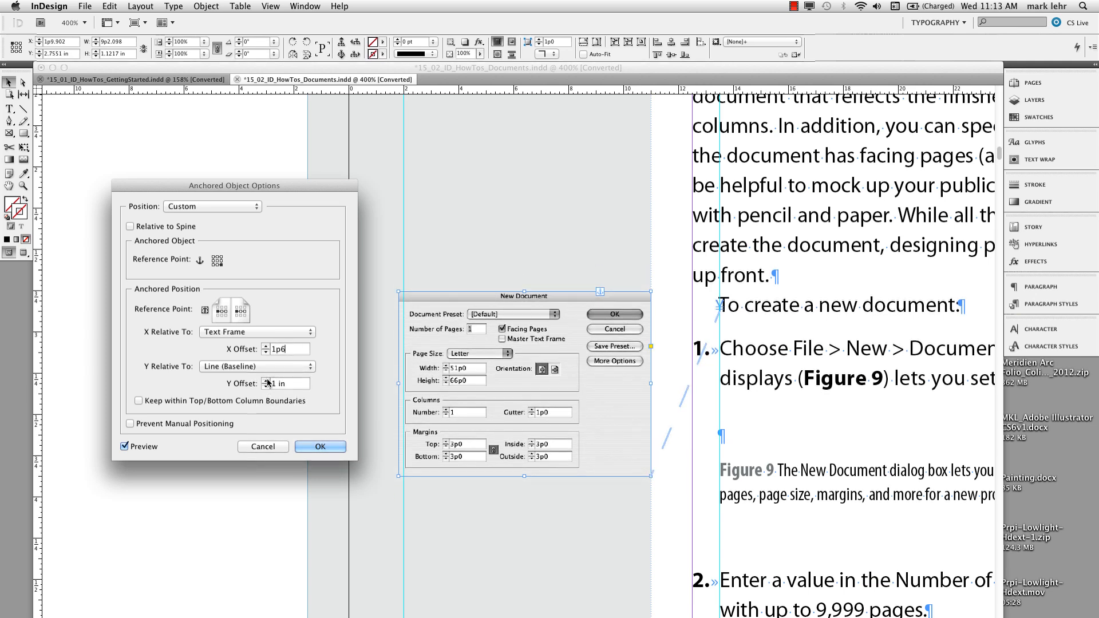
click(318, 446)
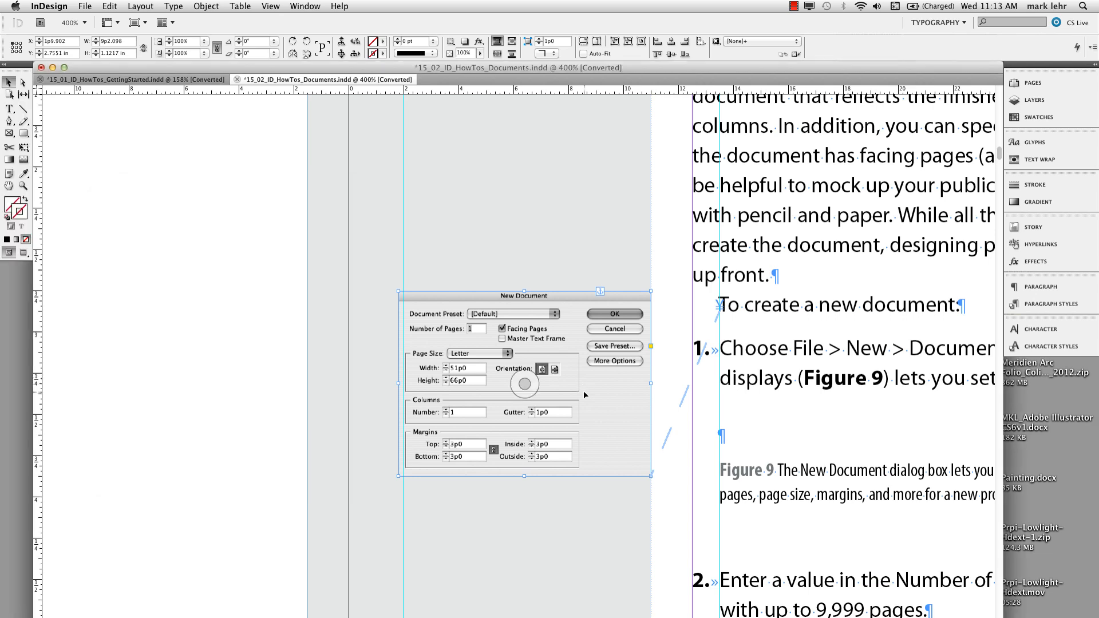
mouse_move(585, 395)
mouse_down()
mouse_move(584, 310)
mouse_move(584, 401)
mouse_up()
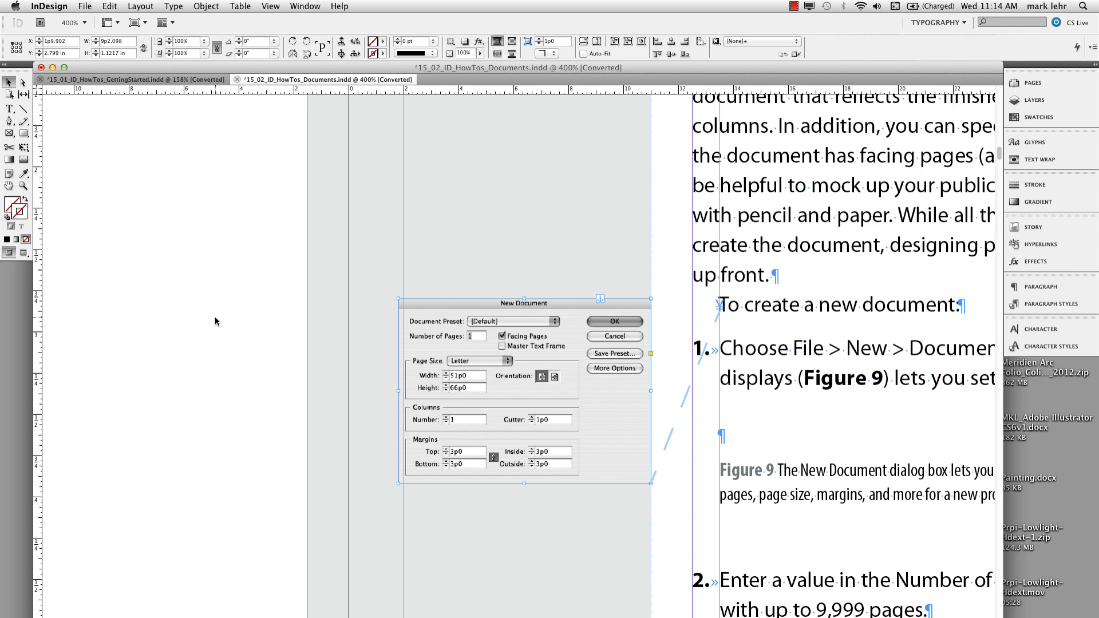
Create a text frame about 10p6 wide and 0.7 in tall below the sidebar screenshot and fill it with placeholder text
key(super+0)
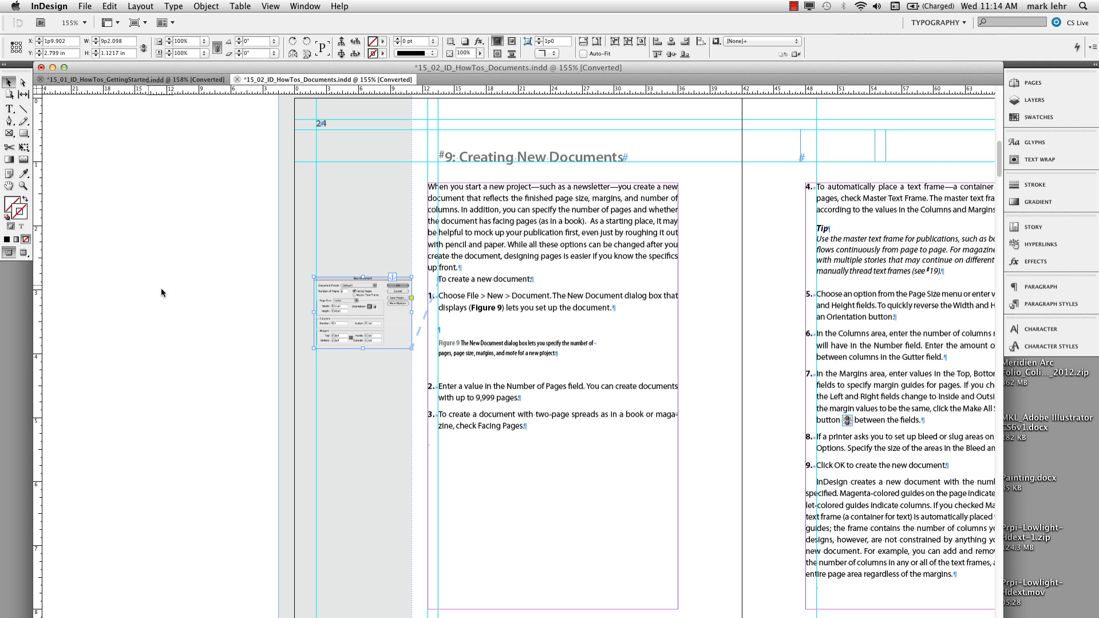
click(9, 109)
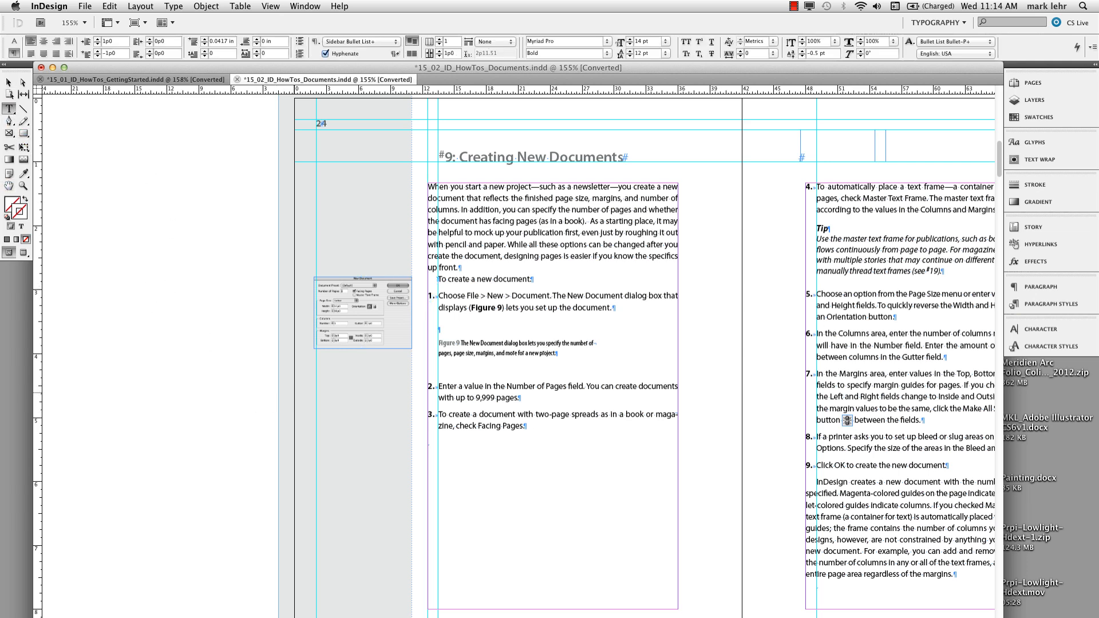
drag(295, 392, 407, 436)
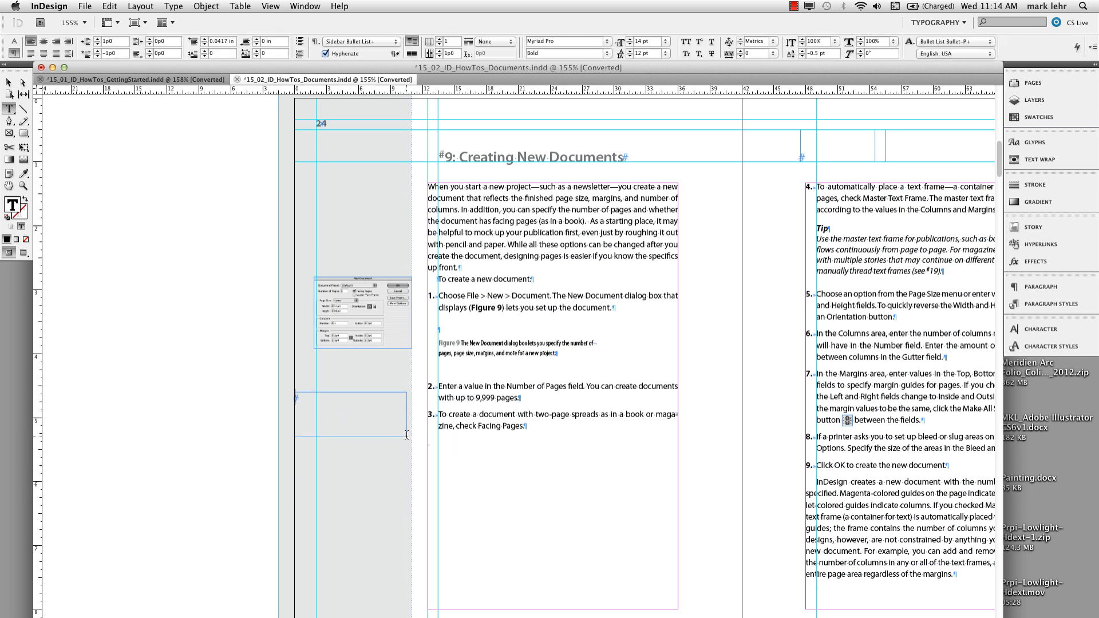
click(174, 6)
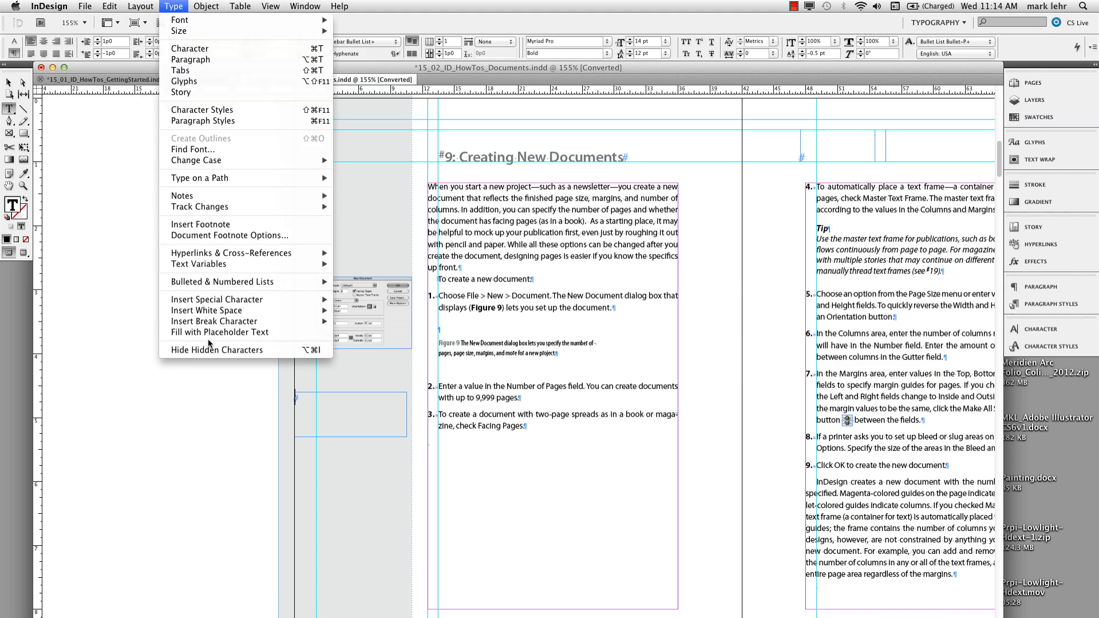
click(233, 333)
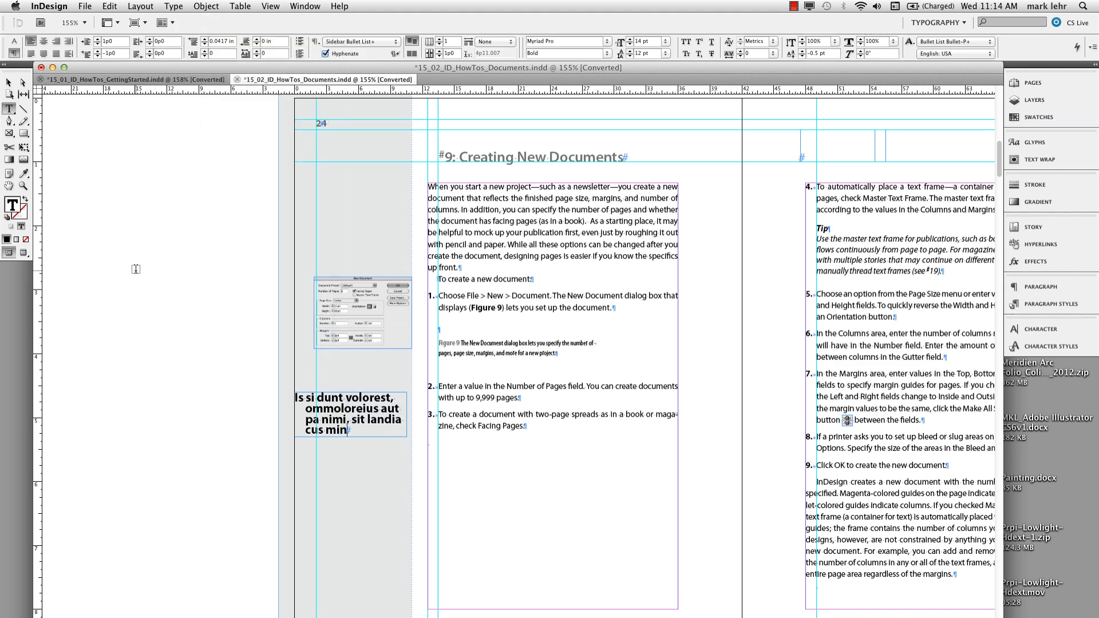
click(8, 82)
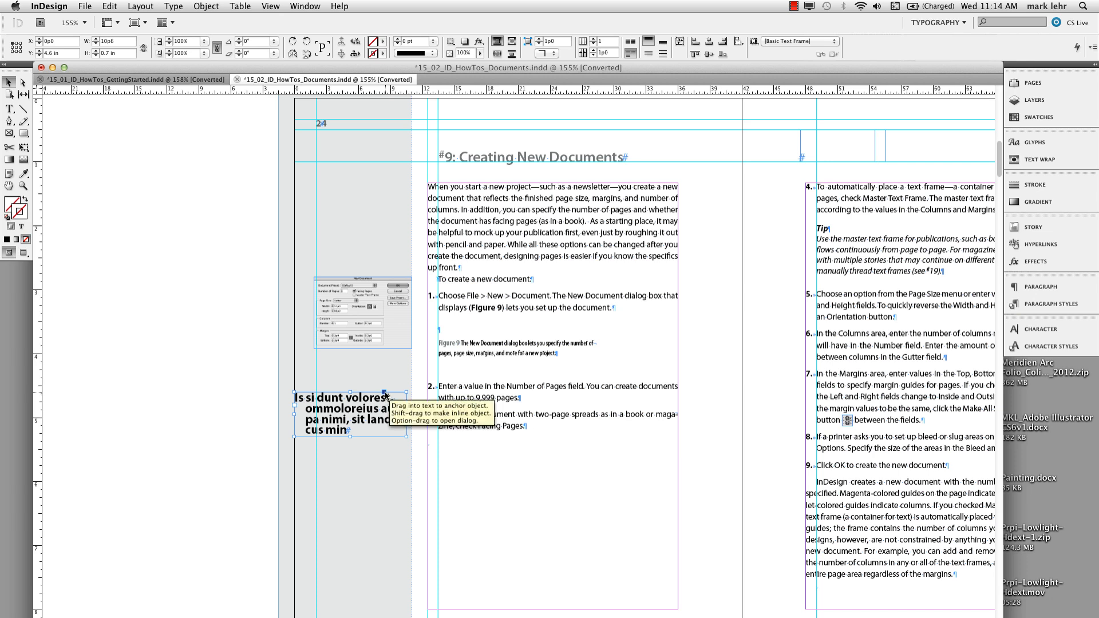
Anchor the sidebar placeholder text frame to the start of numbered item 2 in the page text
drag(386, 395, 441, 391)
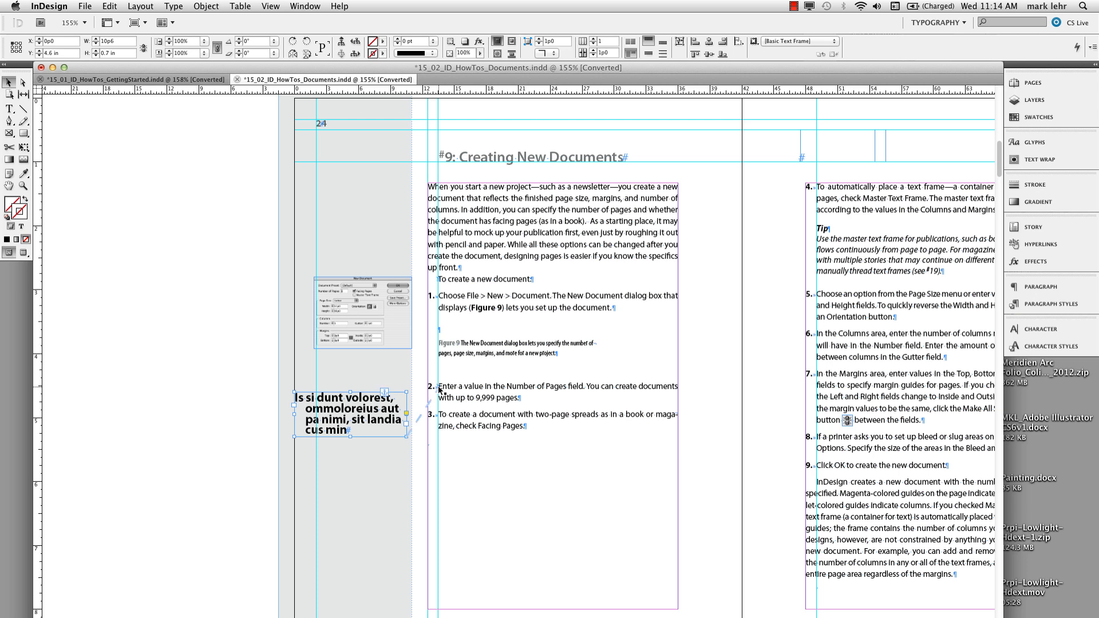
Test the anchoring by adding four blank paragraphs after "To create a new document:" and removing them again
click(549, 279)
double_click(548, 278)
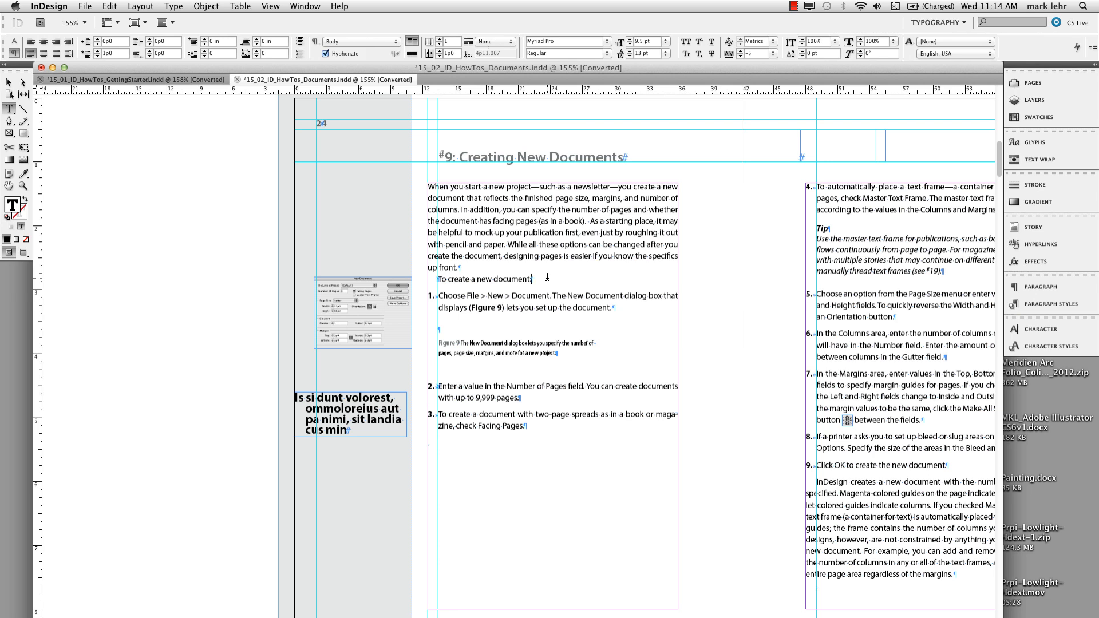
key(Return)
key(Return)
key(Return)
key(Return)
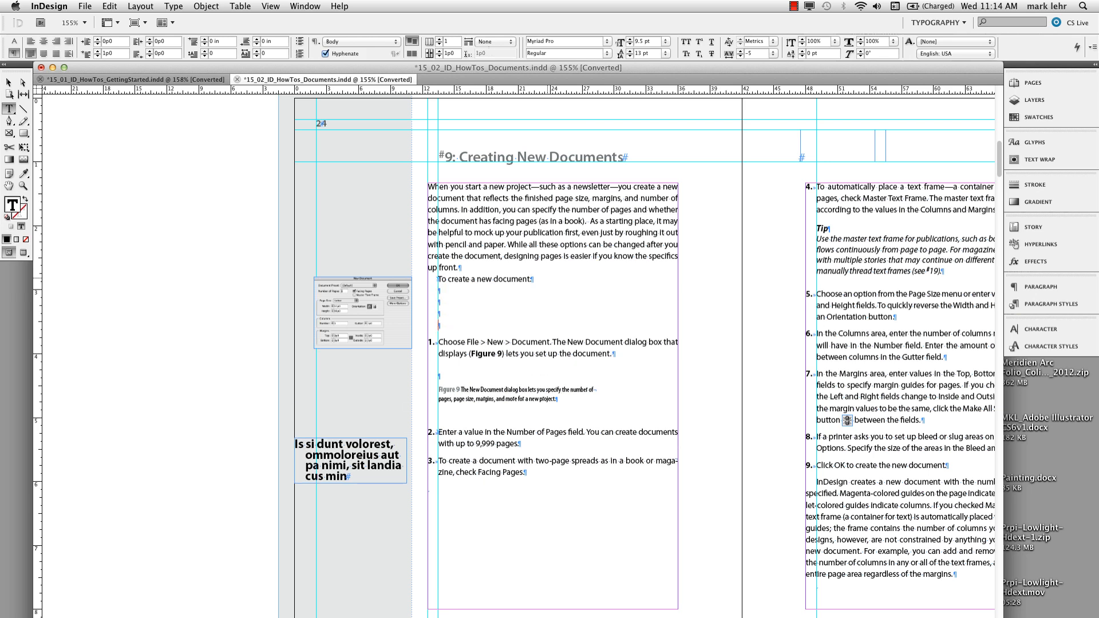
key(BackSpace)
key(BackSpace)
key(BackSpace)
key(BackSpace)
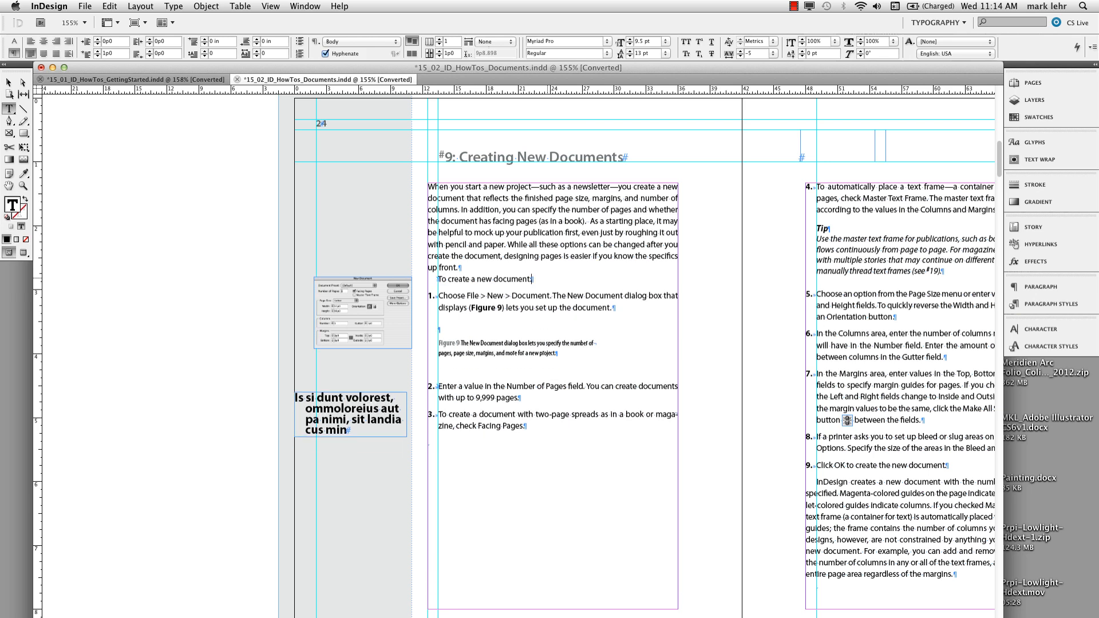
Insert four blank paragraphs after the introductory paragraph ending in "up front."
click(465, 267)
key(Return)
key(Return)
key(Return)
key(Return)
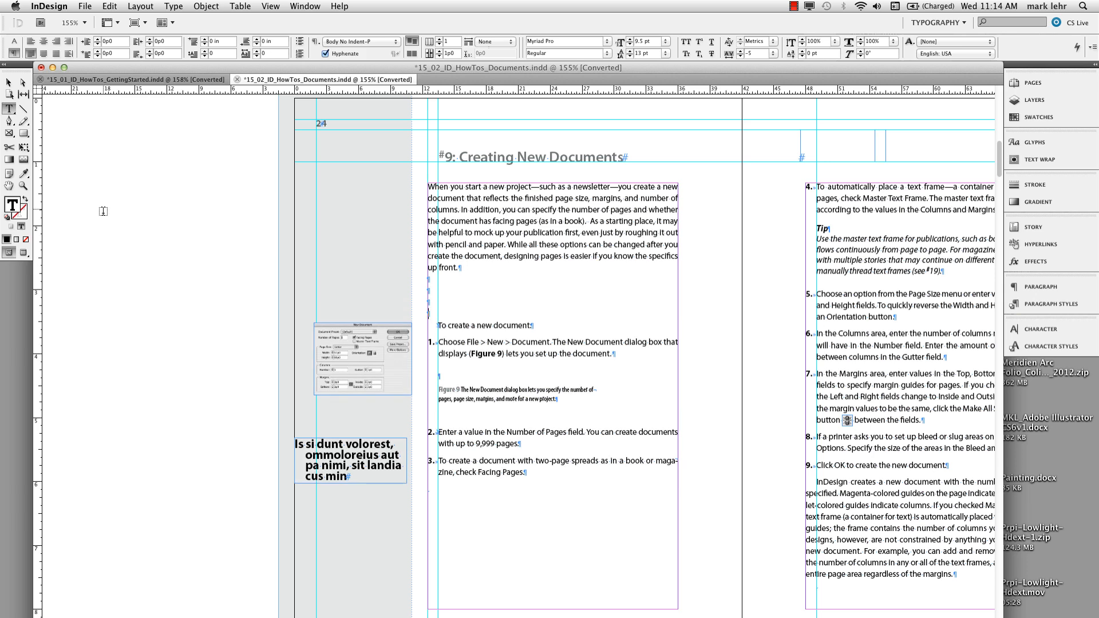
Hide the text threads with the main text frame selected, and show them again
click(9, 83)
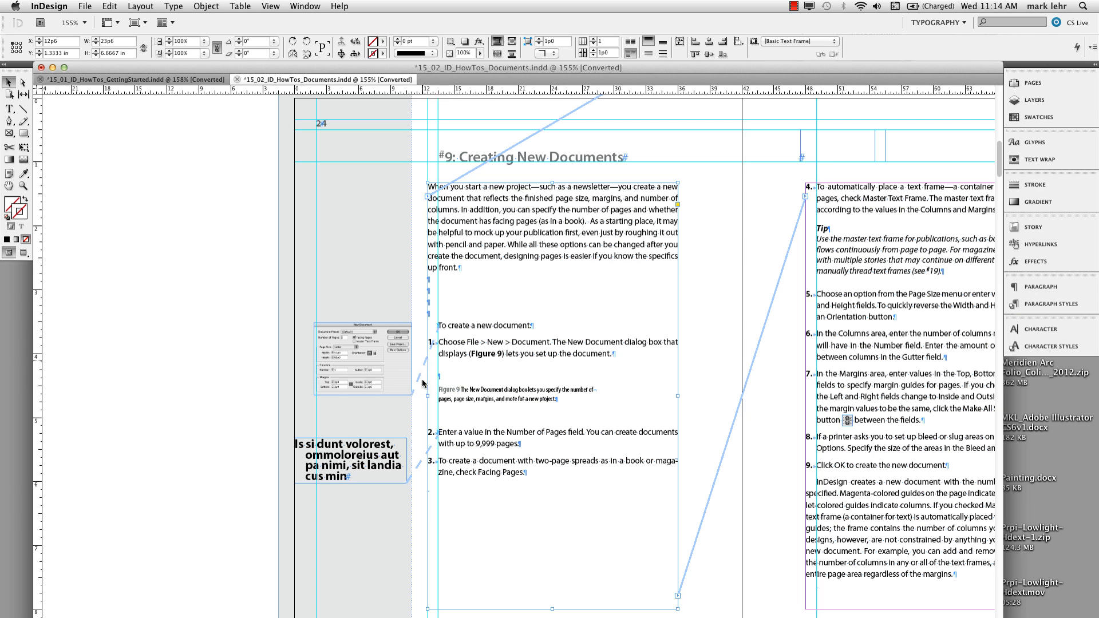
click(273, 7)
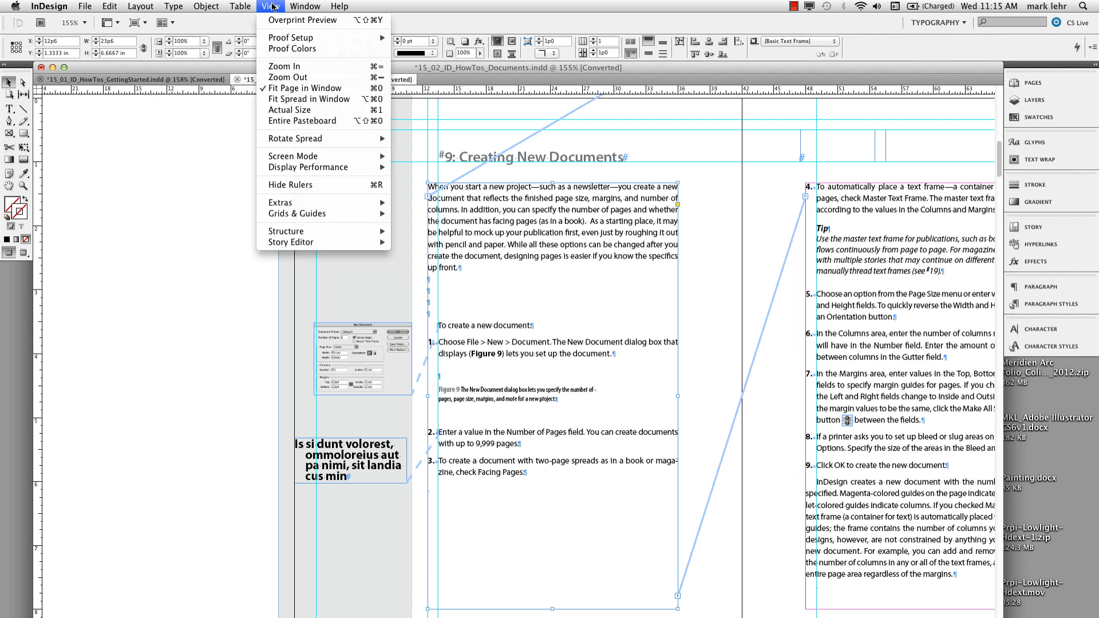
mouse_move(345, 205)
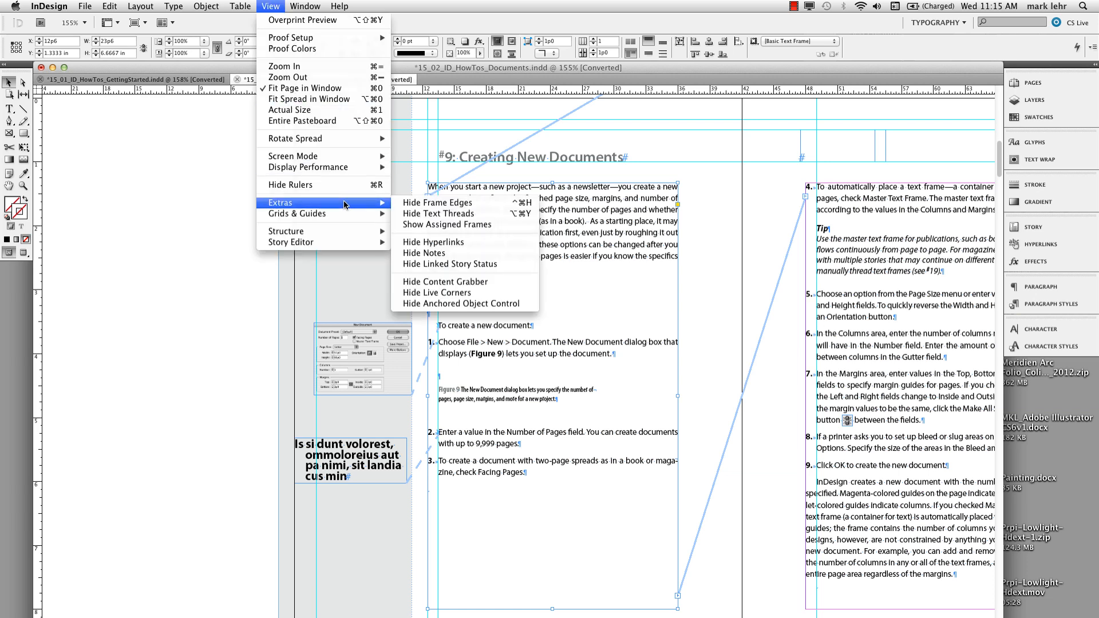
click(449, 213)
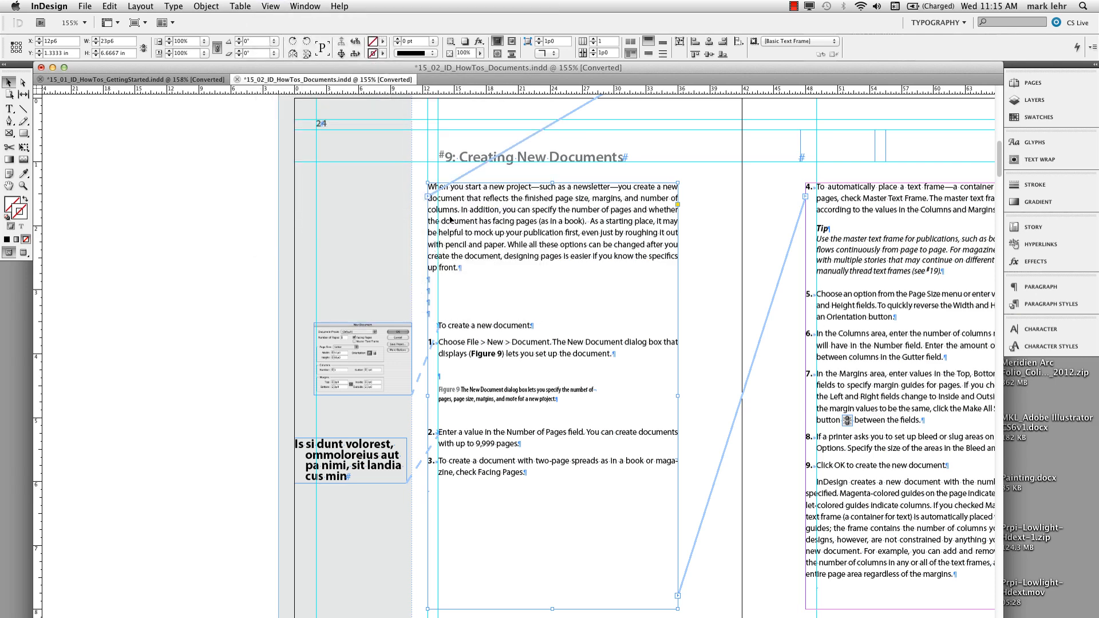
click(270, 7)
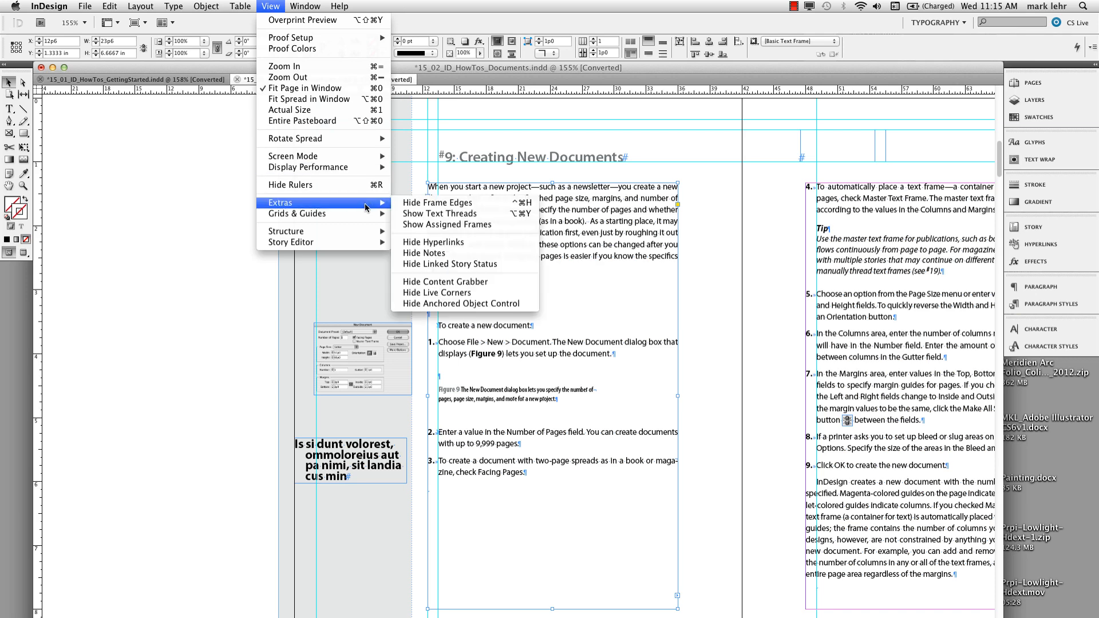
click(497, 215)
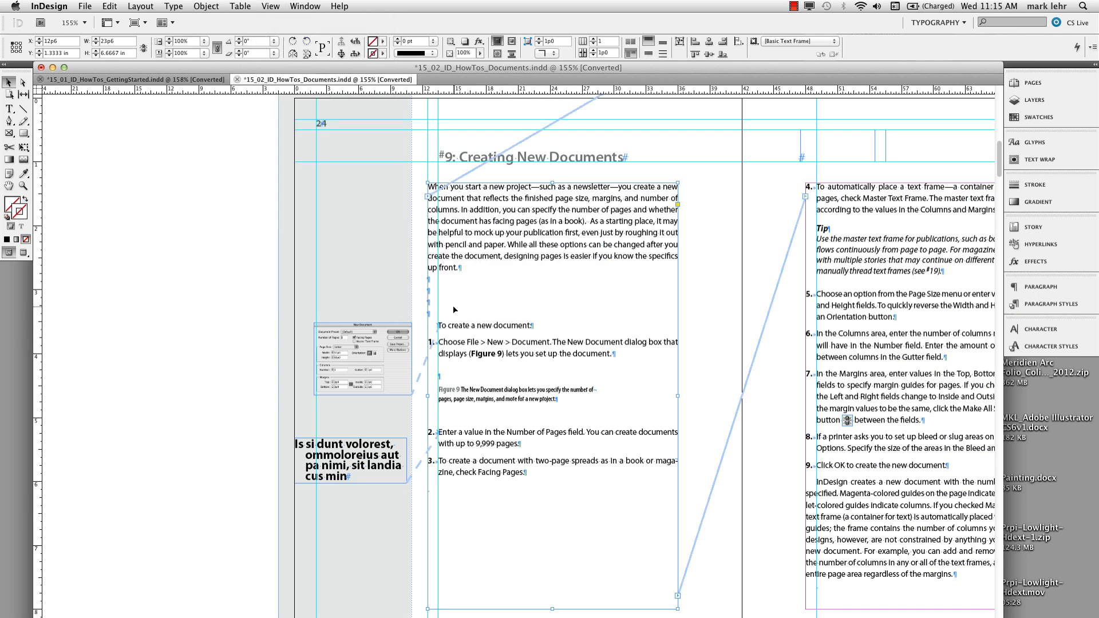
Enable Relative to Spine in the Anchored Object Options of the New Document screenshot
click(398, 390)
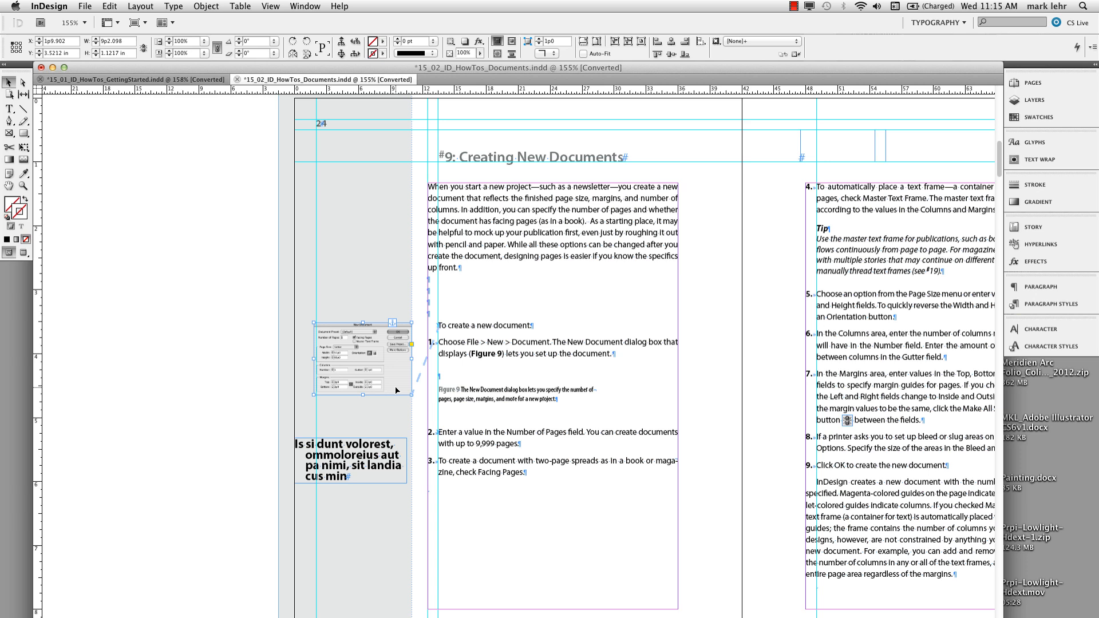
click(206, 6)
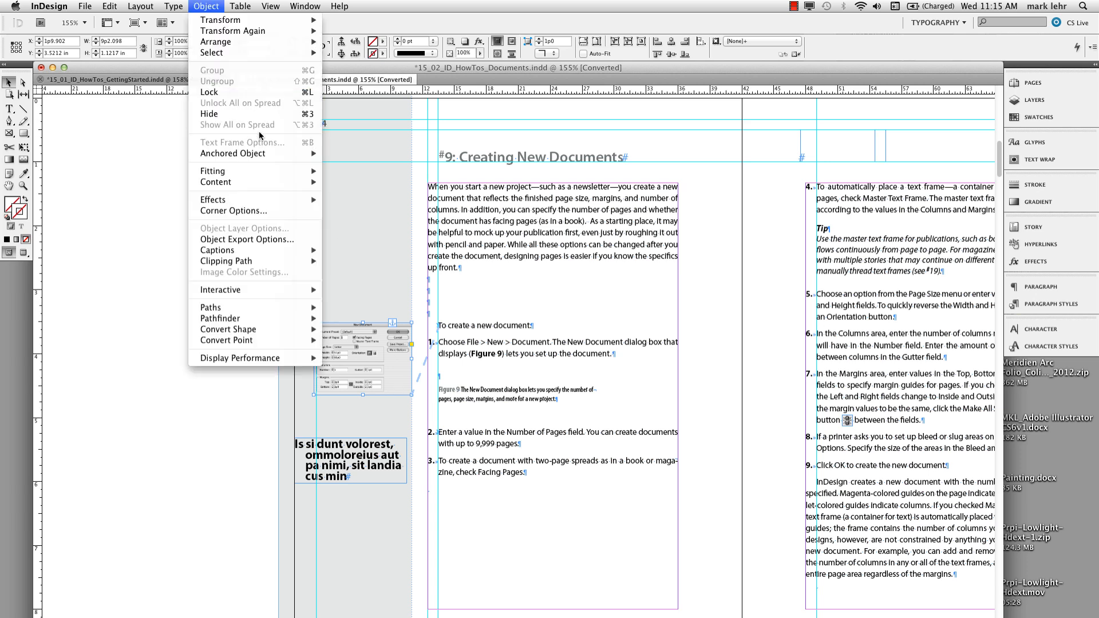
mouse_move(264, 153)
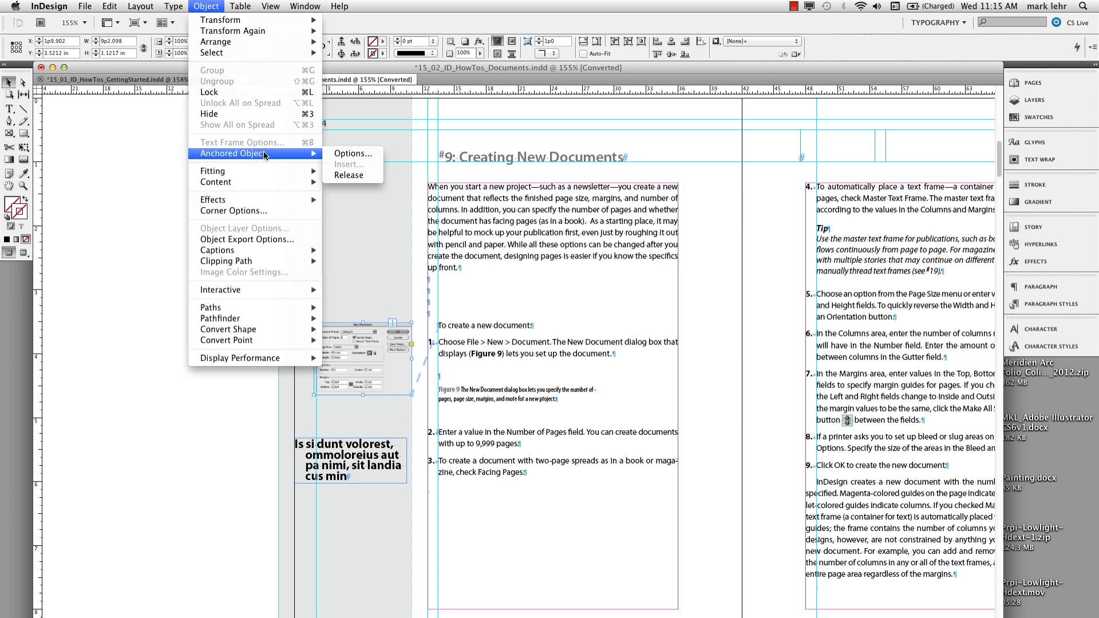
click(372, 155)
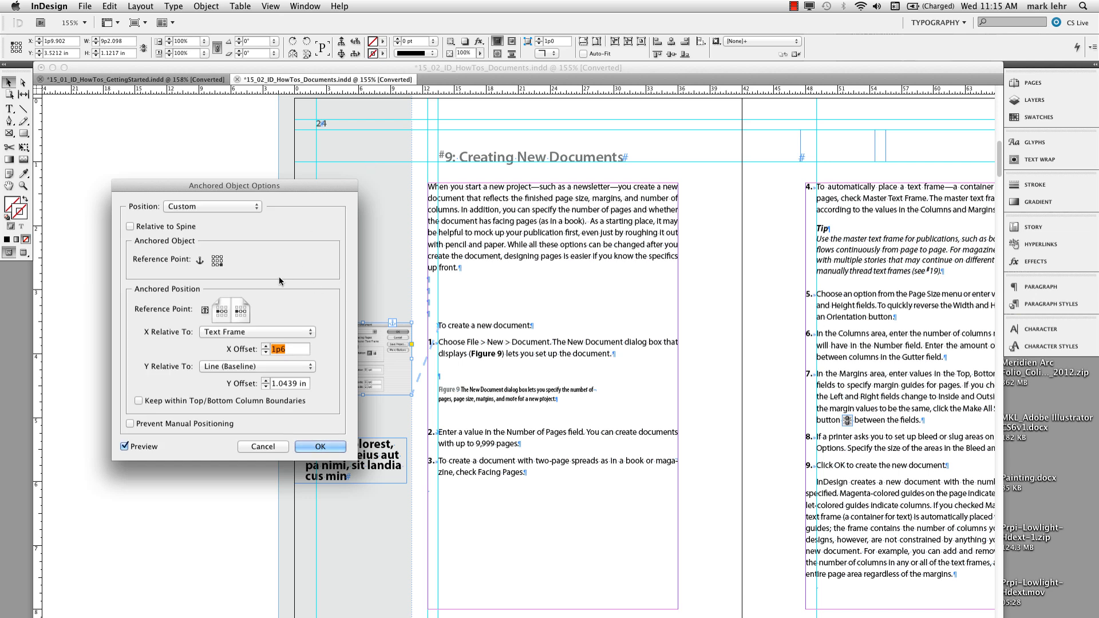
click(130, 228)
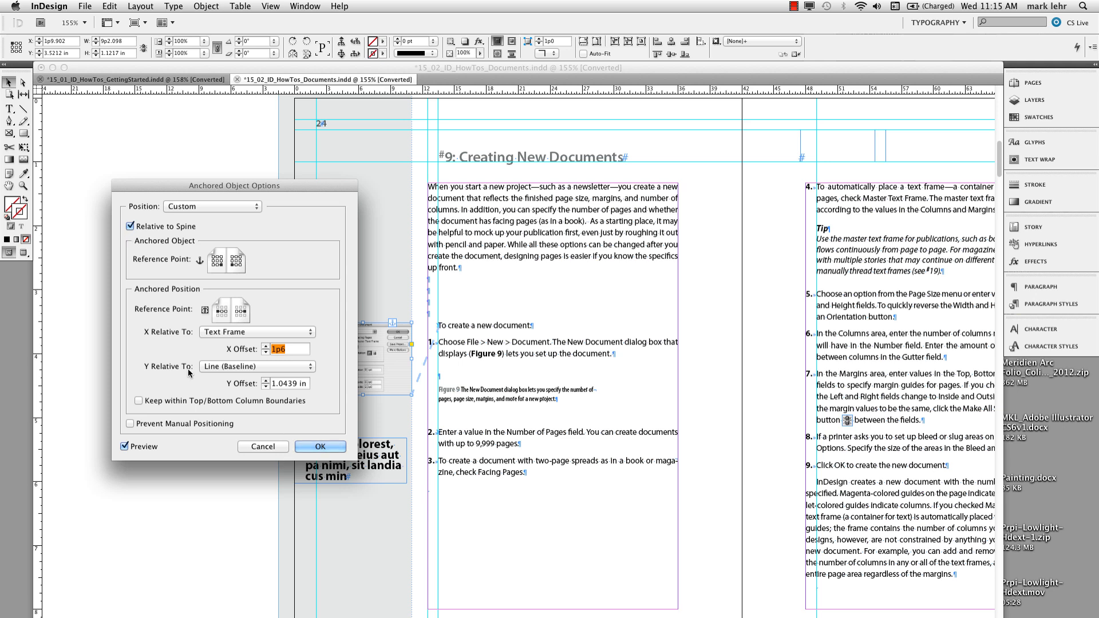
click(321, 446)
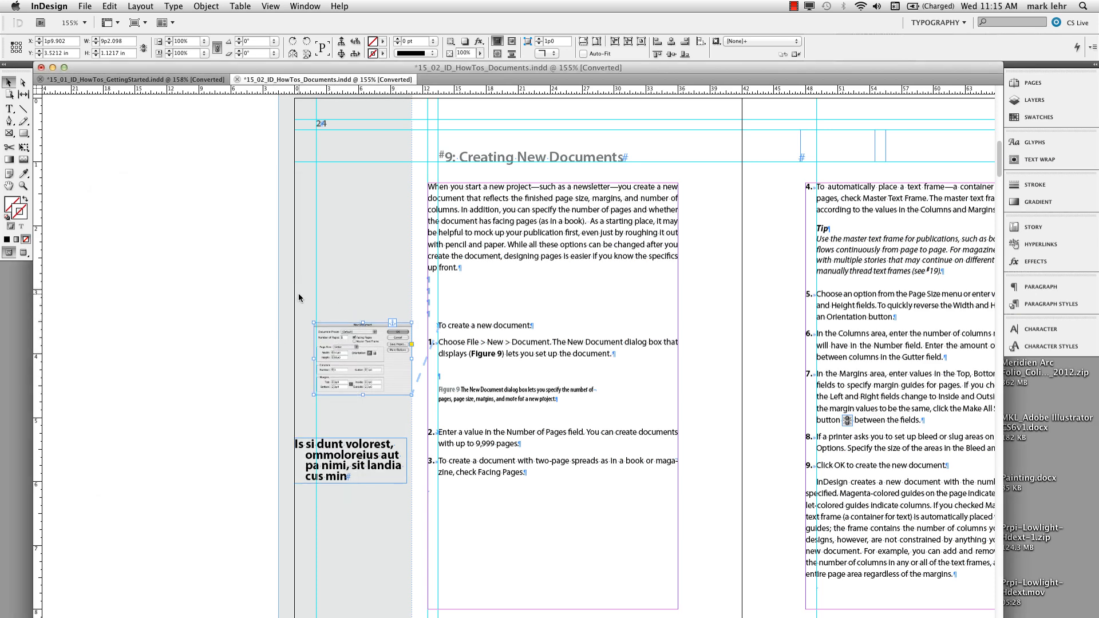
Delete the "Entering Values in Different Measurement Systems" sidebar text frame on page 25
click(476, 234)
double_click(473, 230)
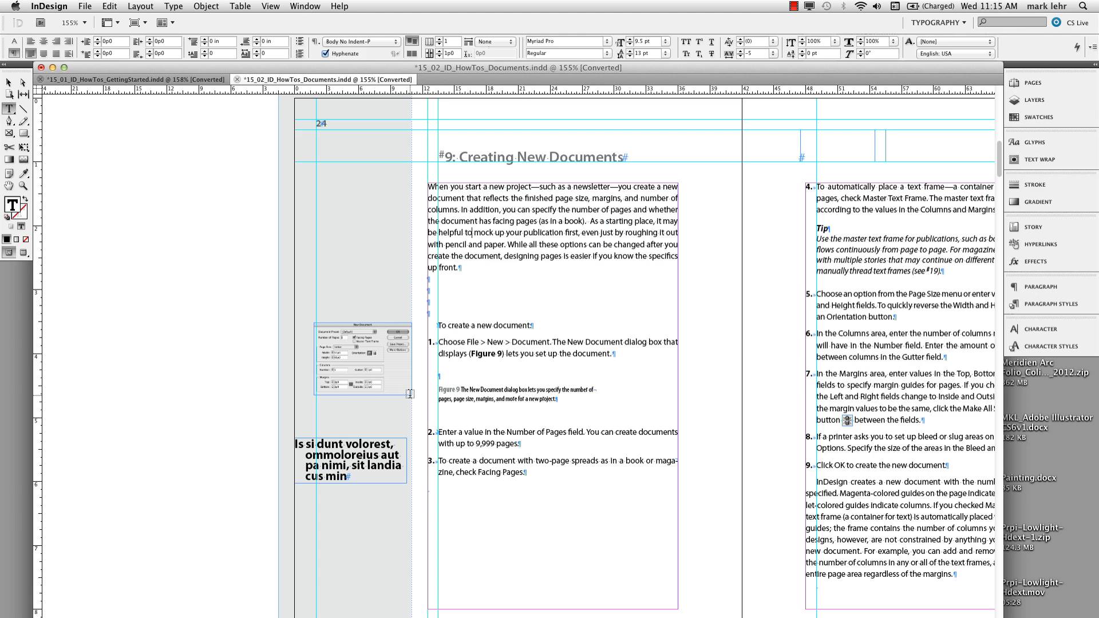
scroll(519, 351, right, 6)
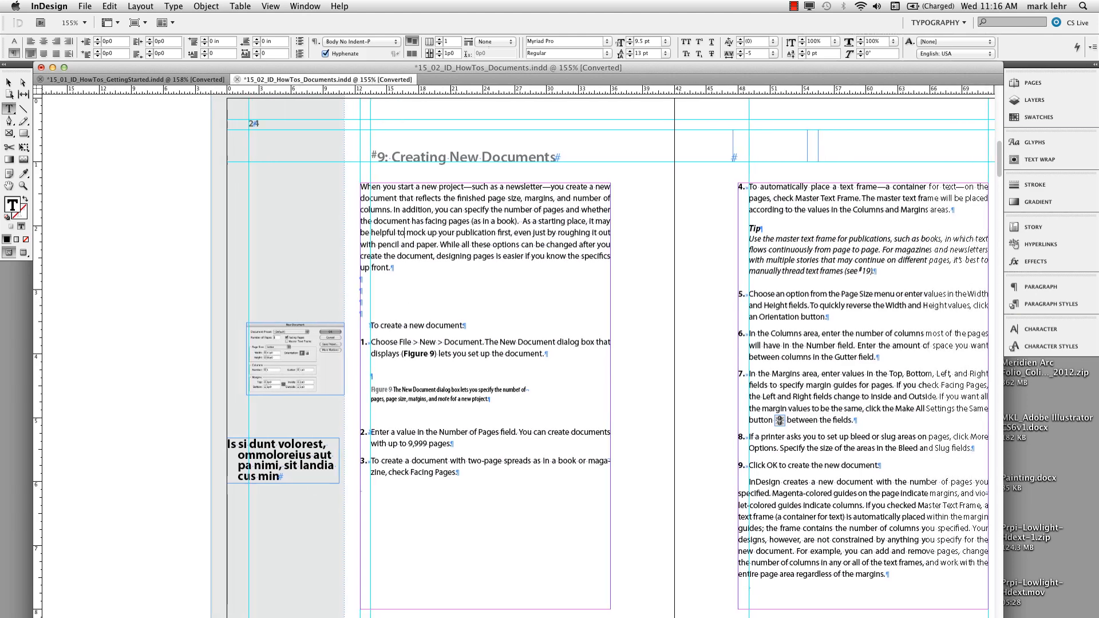
scroll(591, 243, right, 2)
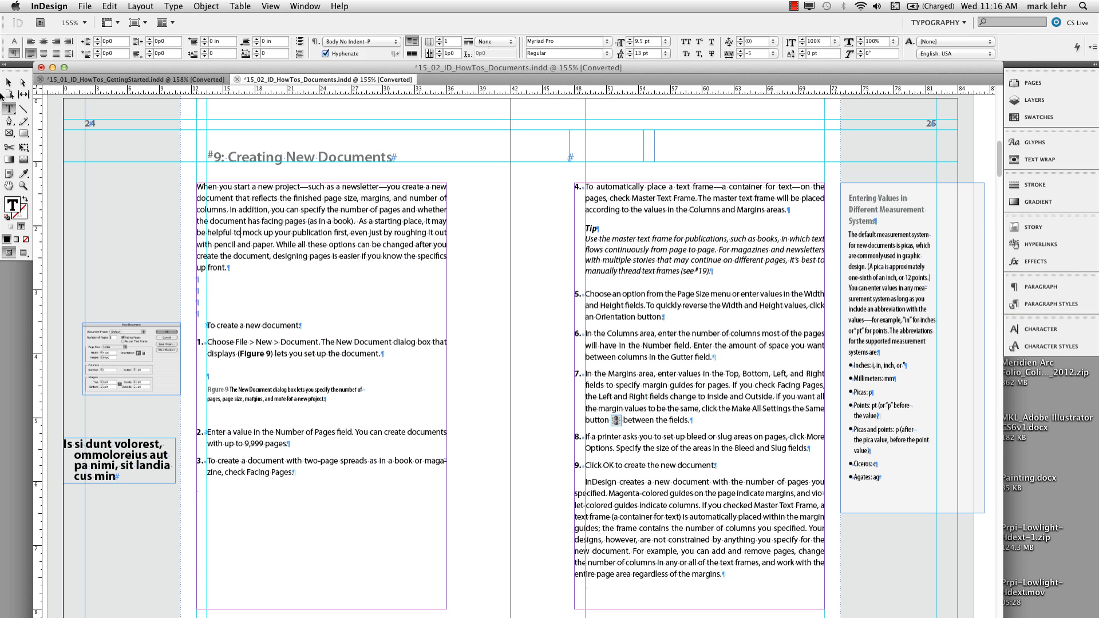
click(8, 84)
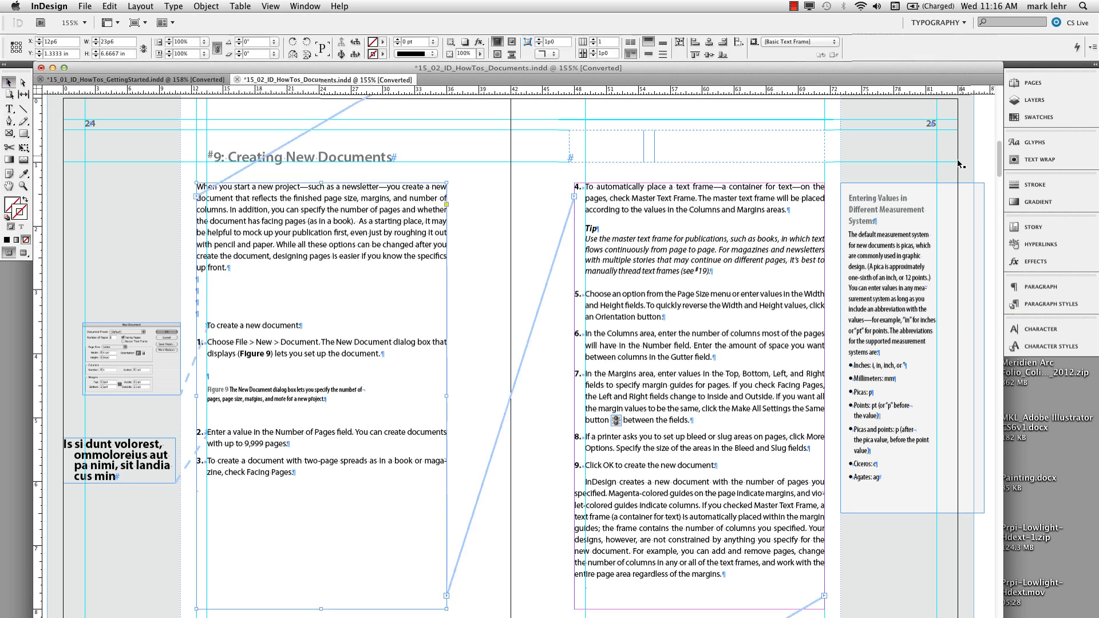
click(960, 240)
key(Delete)
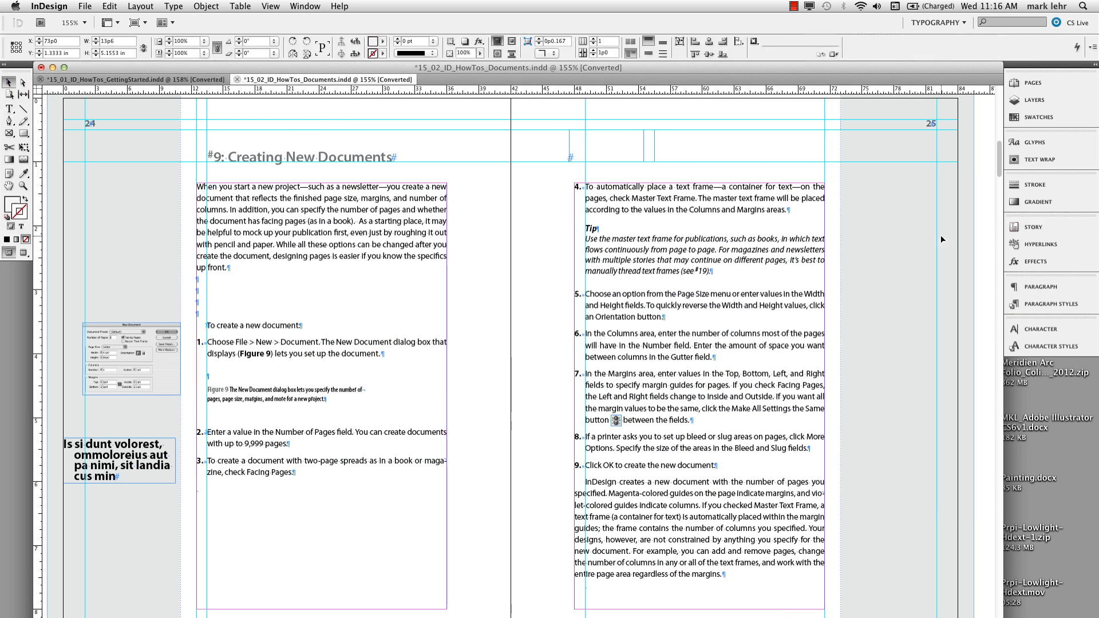
Insert blank paragraphs after "with pencil" in the introduction until "To create a new document:" and the anchored screenshot flow onto page 25
double_click(238, 249)
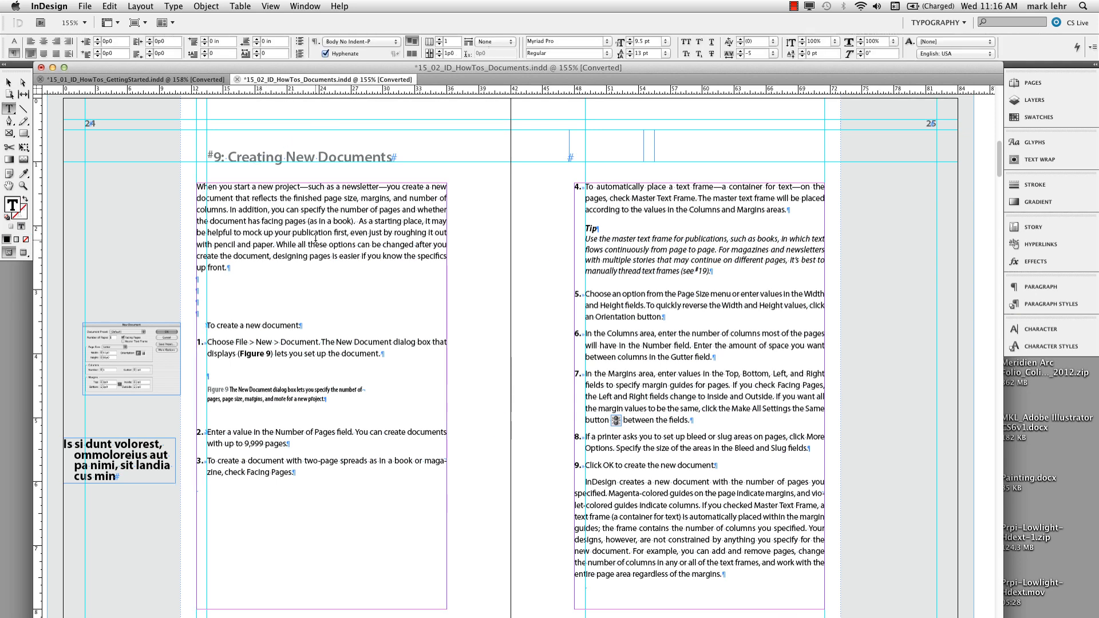
key(Return)
key(Return)
key(Return)
key(Return)
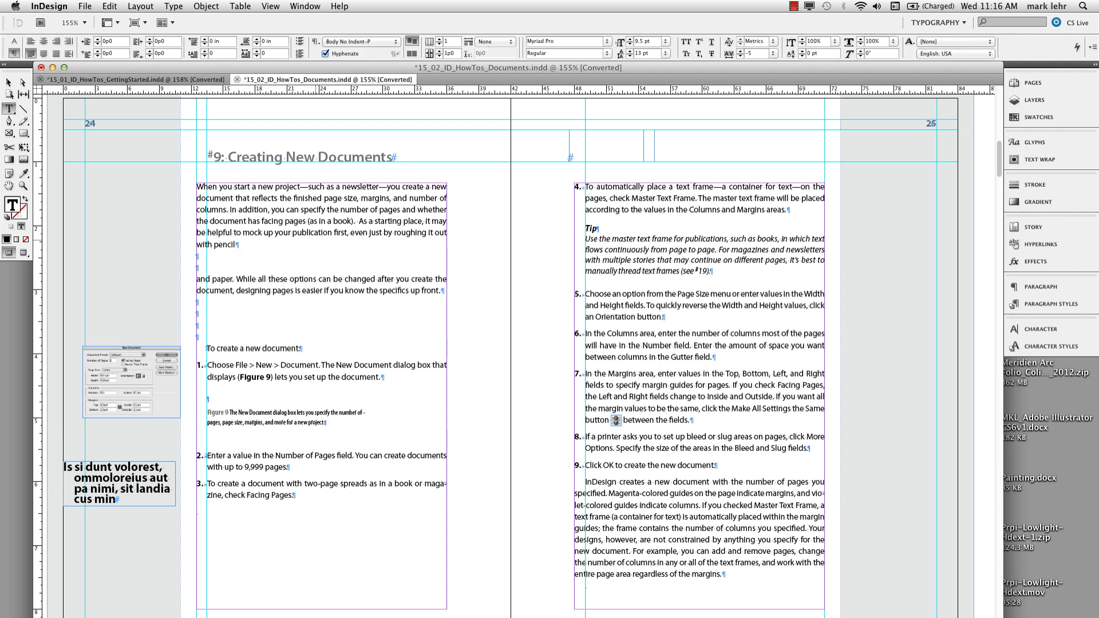
key(Return)
key(Return)
key(Return)
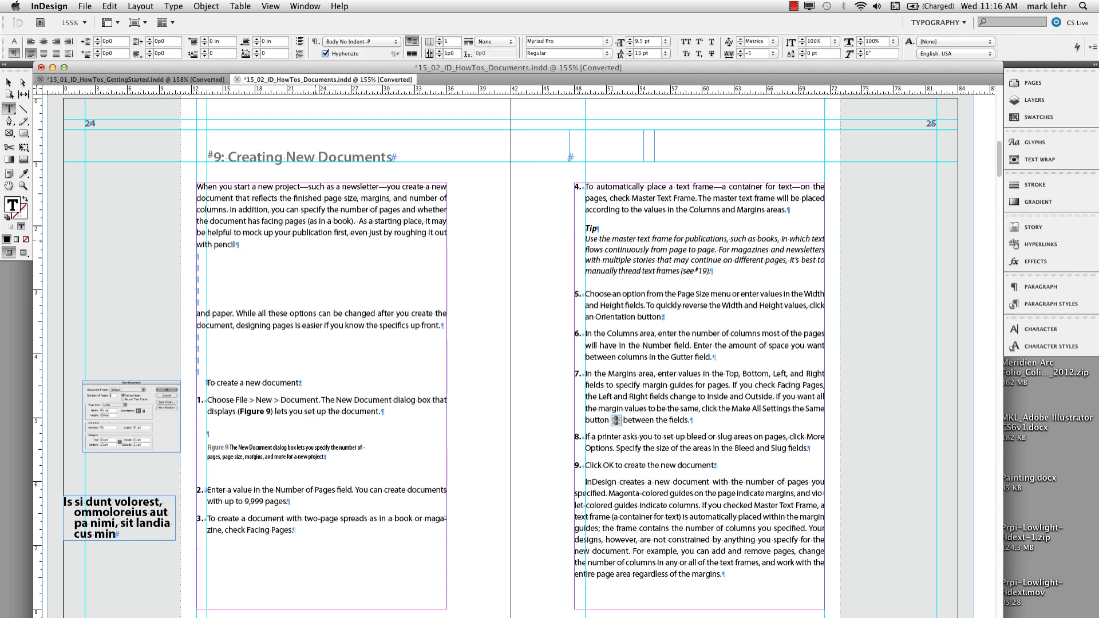
key(Return)
key(Return)
key(Return)
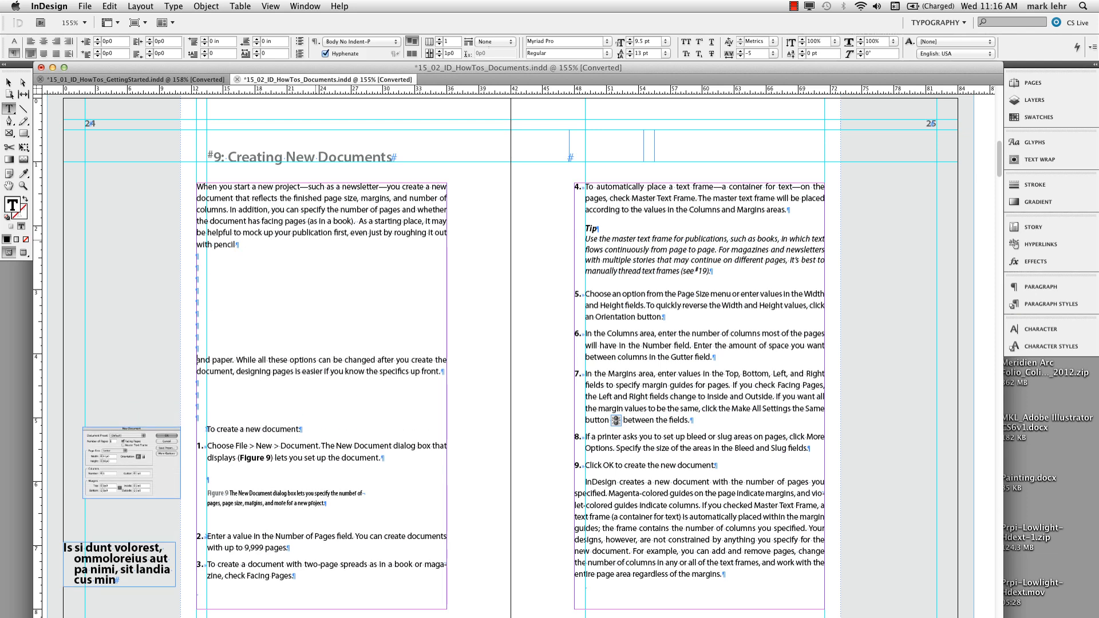
key(Return)
key(Return)
key(Return)
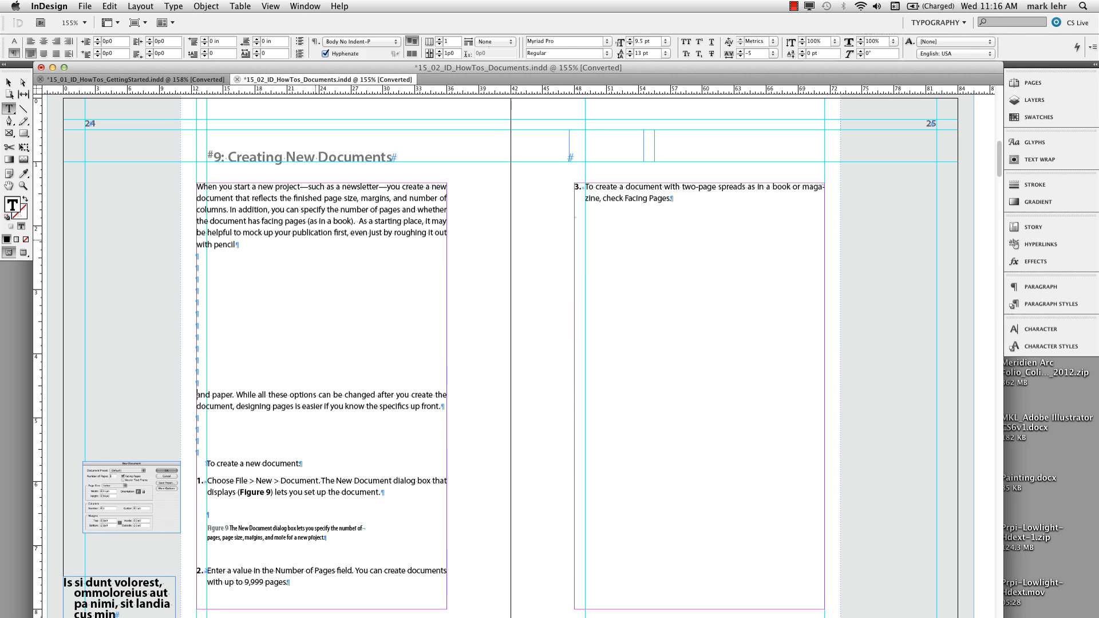
key(Return)
key(Return)
key(Return)
key(Return)
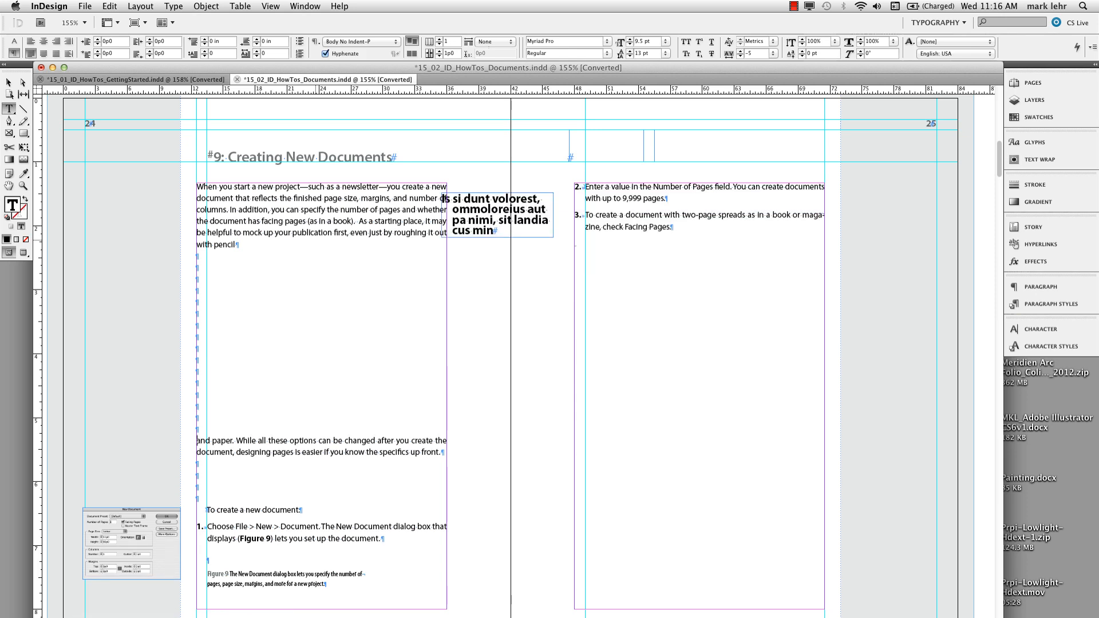
key(Return)
key(Return)
key(Return)
key(Return)
key(Return)
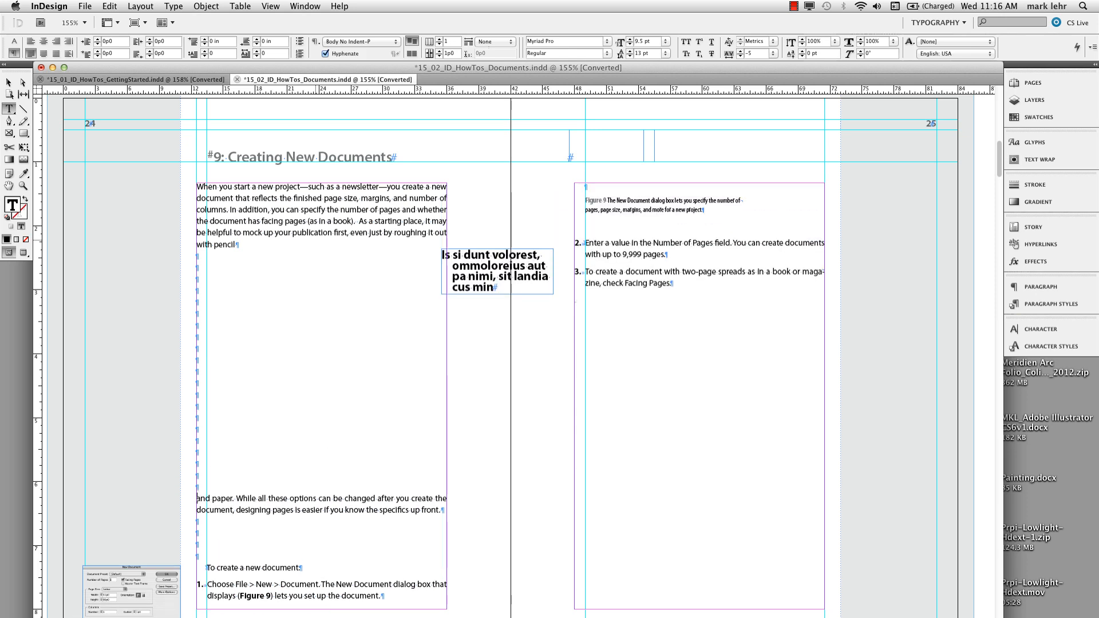
key(Return)
key(Return)
key(Return)
key(Return)
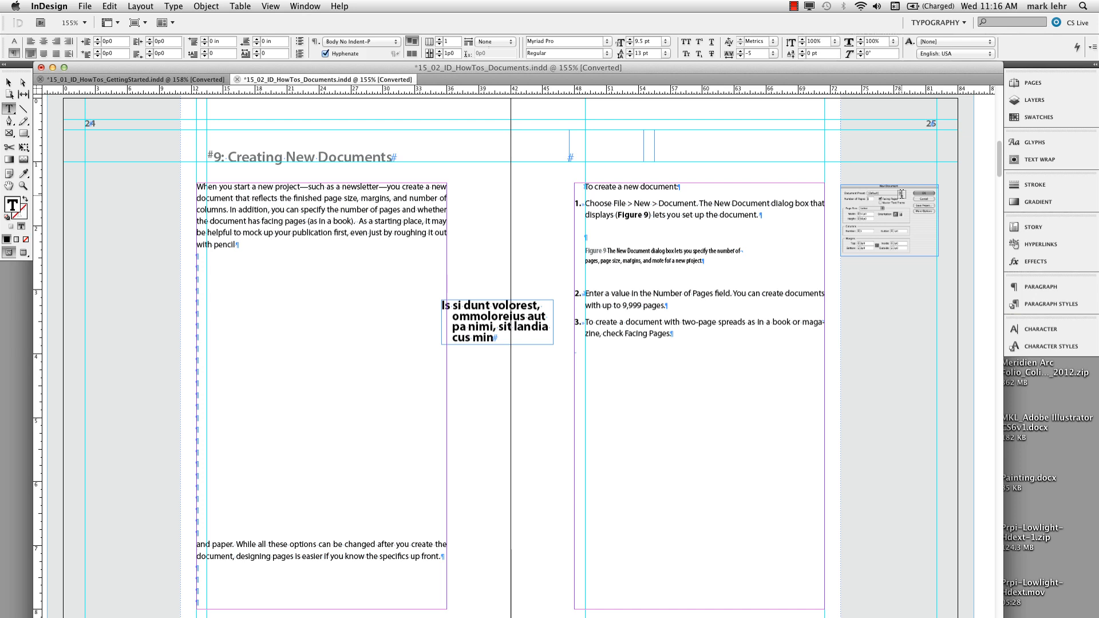
Enable Relative to Spine in the Anchored Object Options of the placeholder text frame lying across the spine
key(v)
click(472, 306)
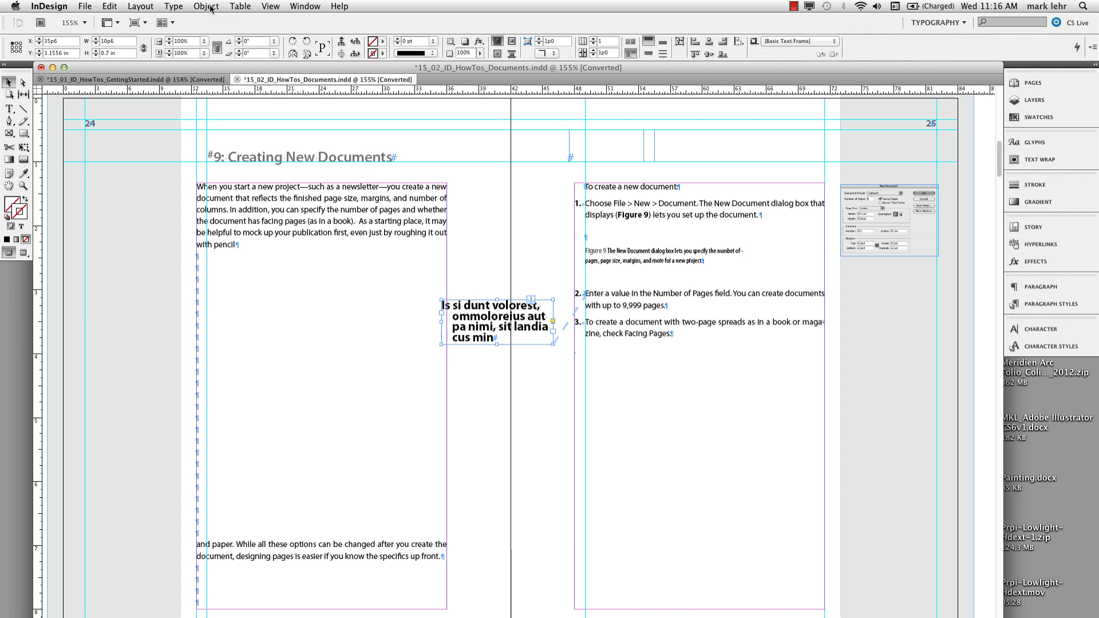
click(209, 6)
mouse_move(265, 160)
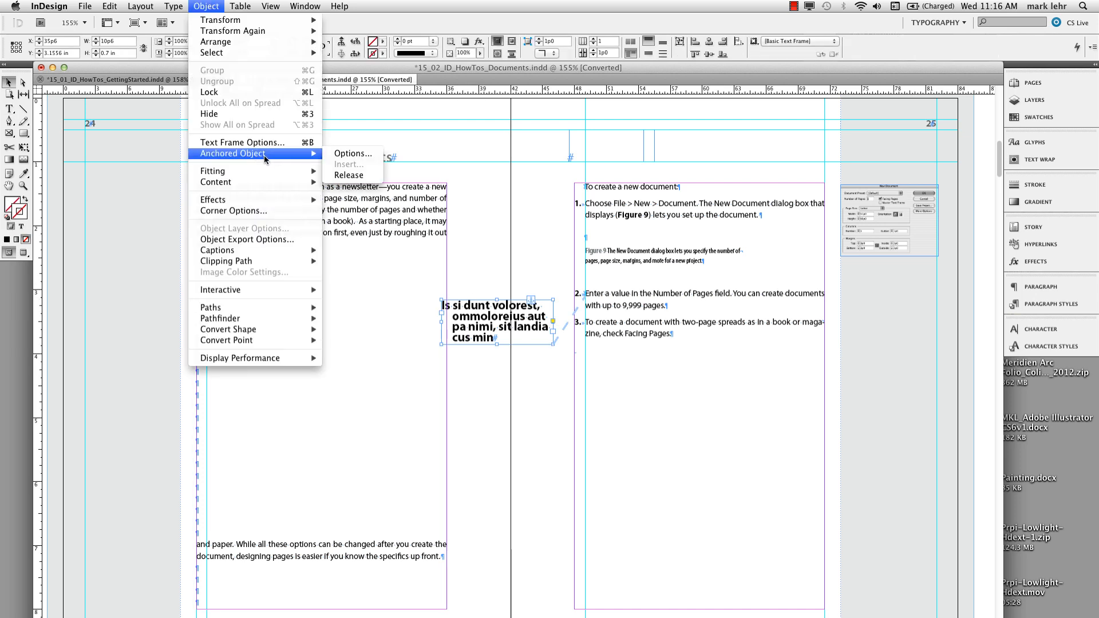
click(351, 153)
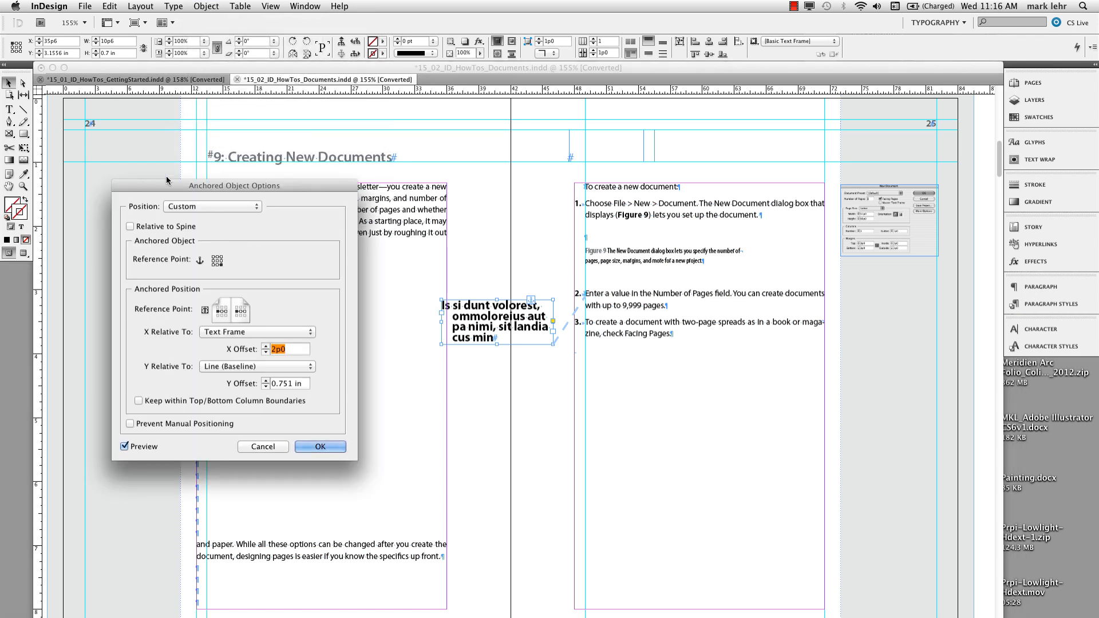
click(130, 227)
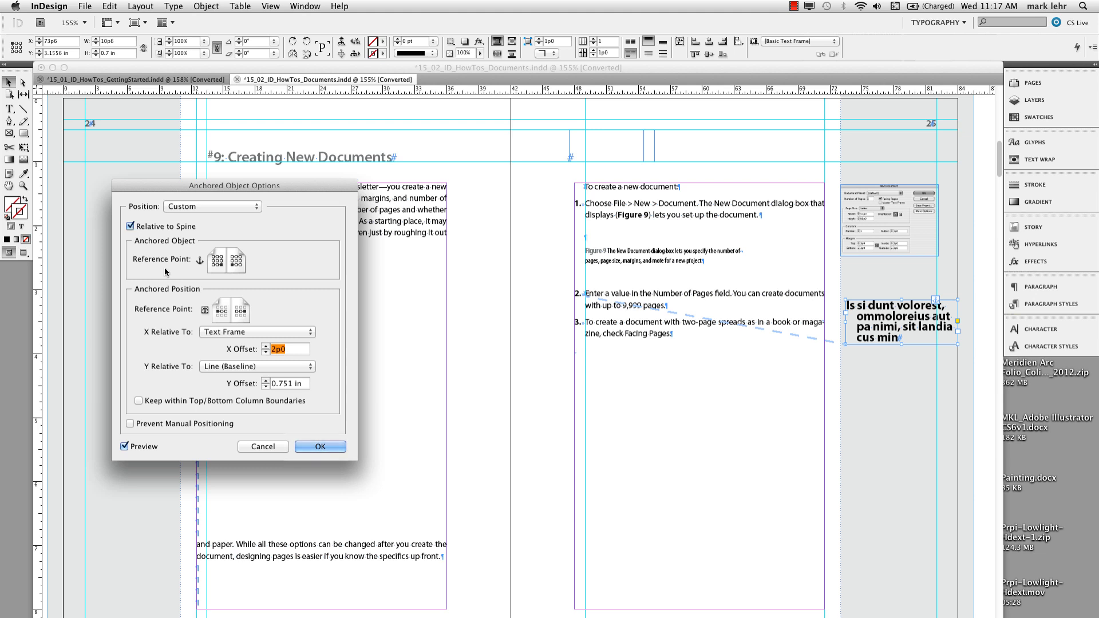
click(310, 446)
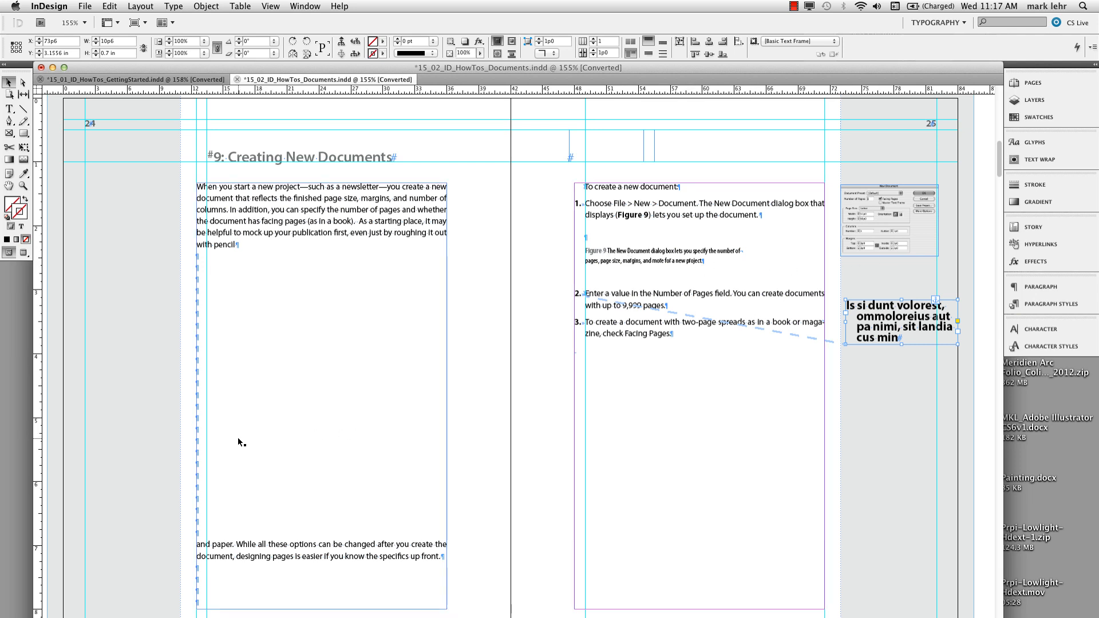
Delete blank paragraphs and the word "pencil" after "with" in the introduction so steps 1 to 3 and both anchored objects flow back onto page 24
key(t)
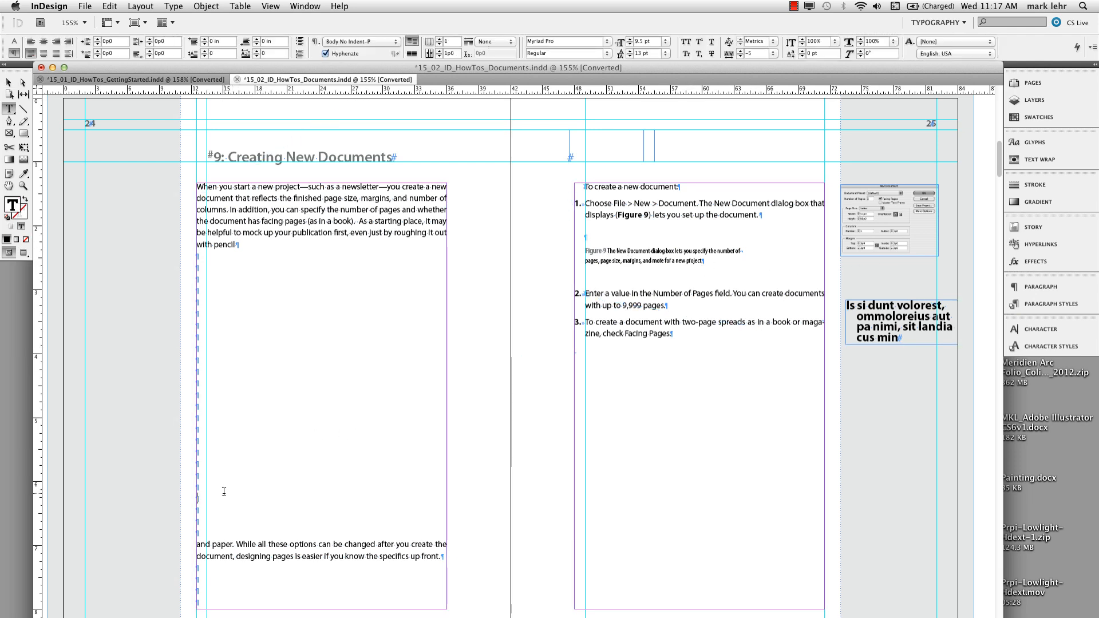
click(224, 492)
key(BackSpace)
key(BackSpace)
key(BackSpace)
key(BackSpace)
key(BackSpace)
key(BackSpace)
key(BackSpace)
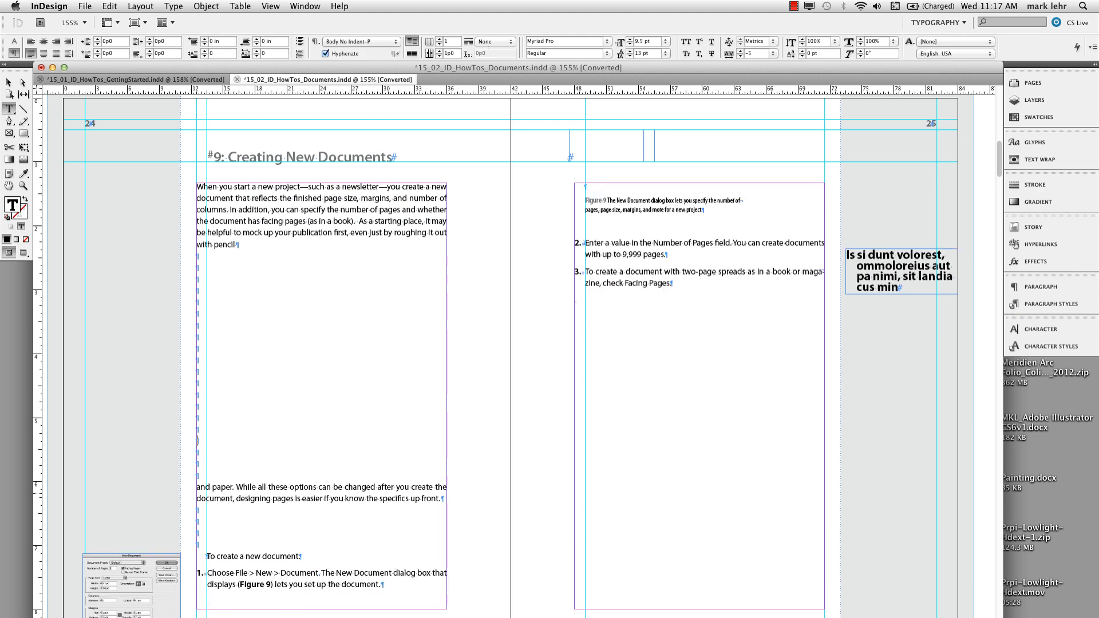
key(BackSpace)
key(BackSpace)
key(BackSpace)
key(BackSpace)
key(BackSpace)
key(BackSpace)
key(BackSpace)
key(BackSpace)
key(BackSpace)
key(BackSpace)
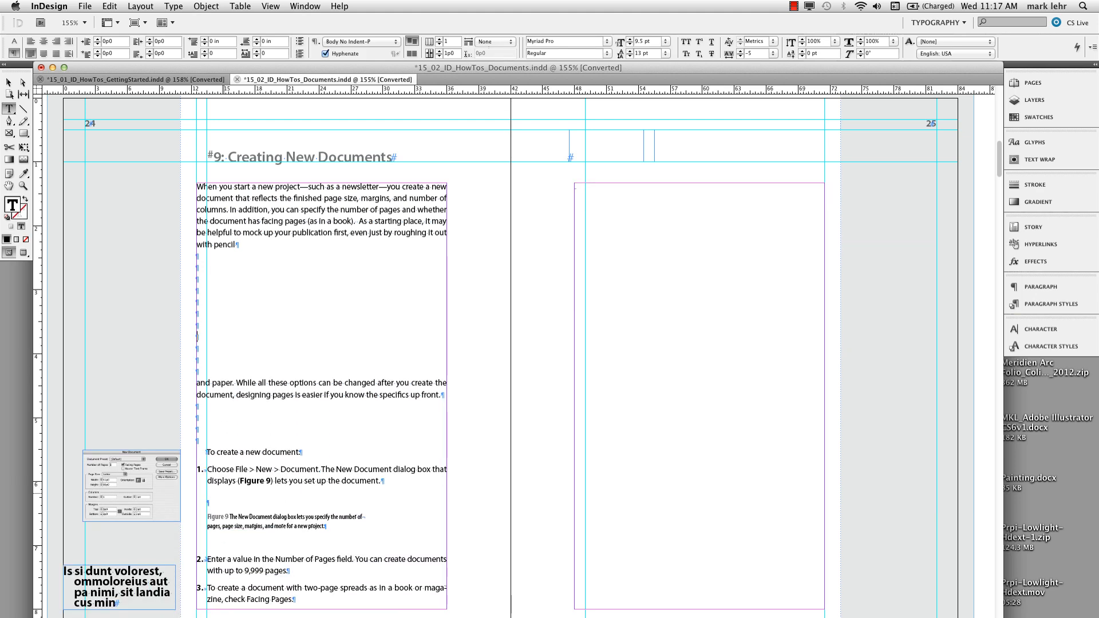
key(BackSpace)
key(BackSpace)
key(BackSpace)
key(BackSpace)
key(BackSpace)
key(BackSpace)
key(BackSpace)
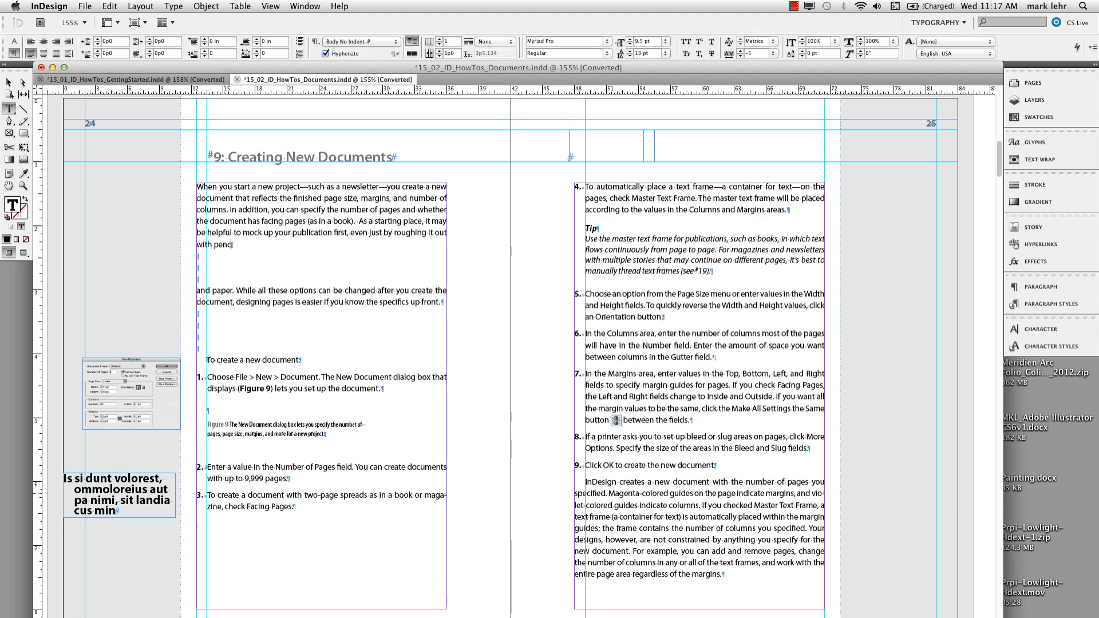
key(BackSpace)
key(BackSpace)
key(BackSpace)
key(BackSpace)
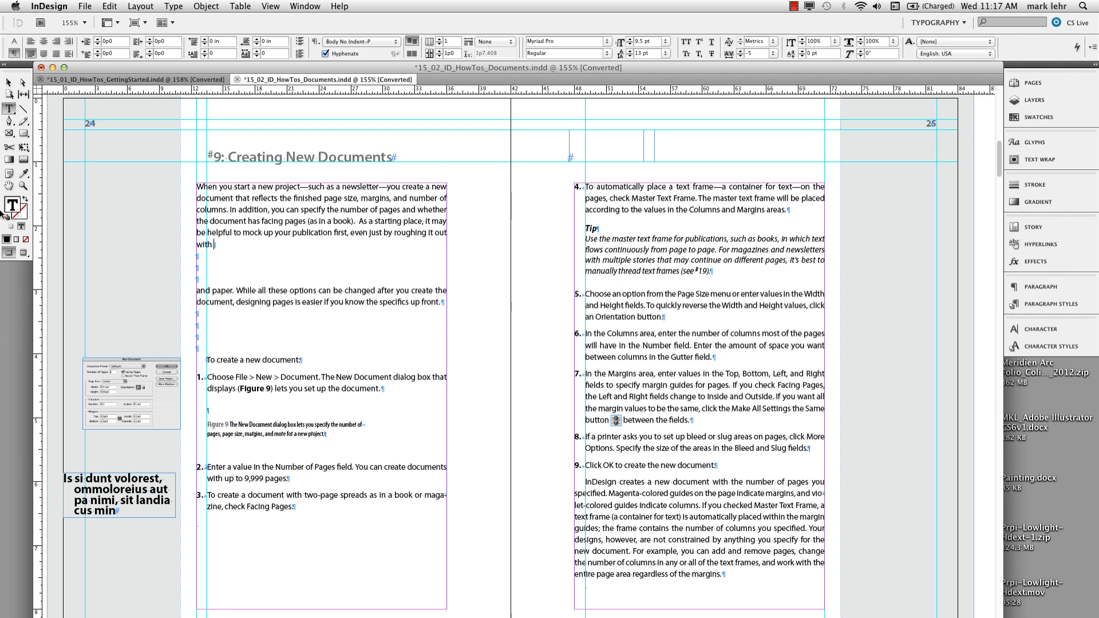
Cut the New Document screenshot from the margin and paste it inline in a new blank paragraph after "To create a new document:"
click(8, 83)
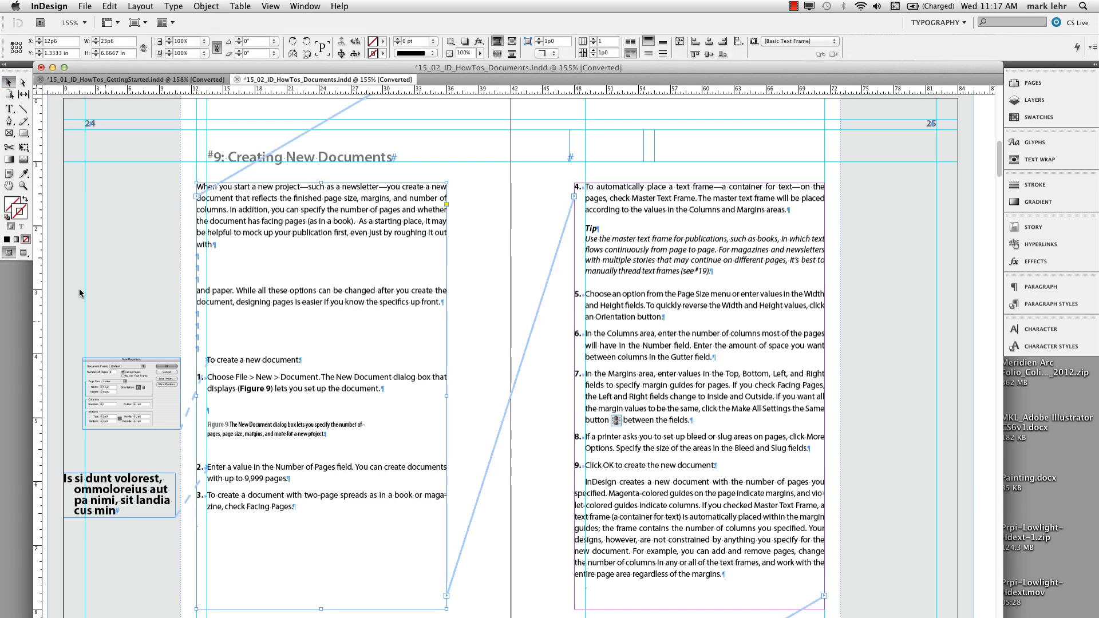
click(116, 373)
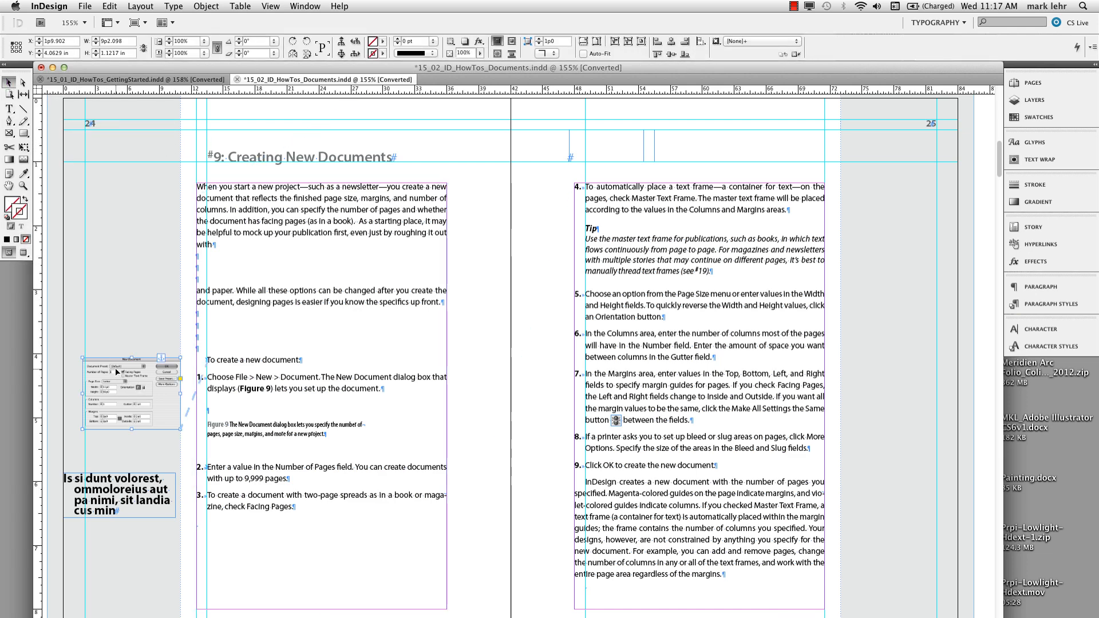
key(Delete)
key(t)
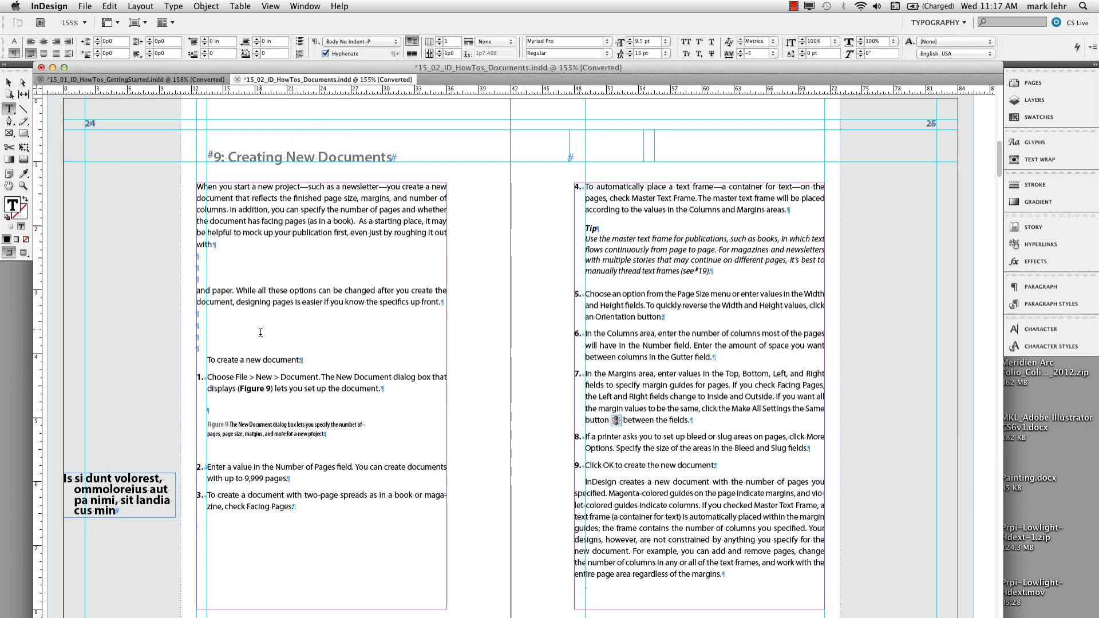
click(261, 332)
click(309, 360)
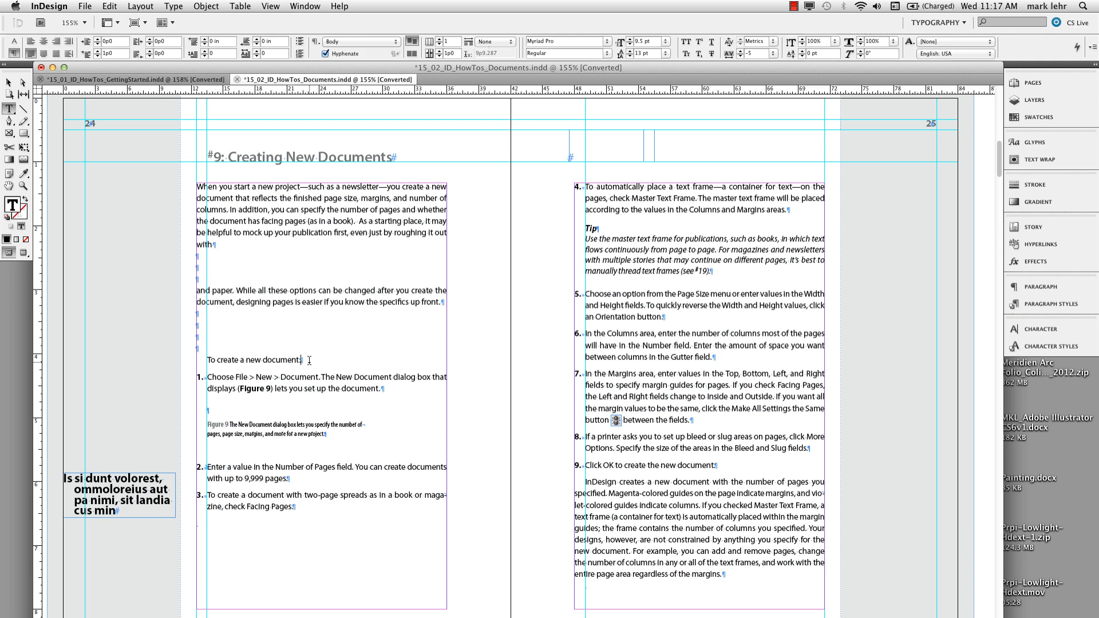
key(Return)
key(super)
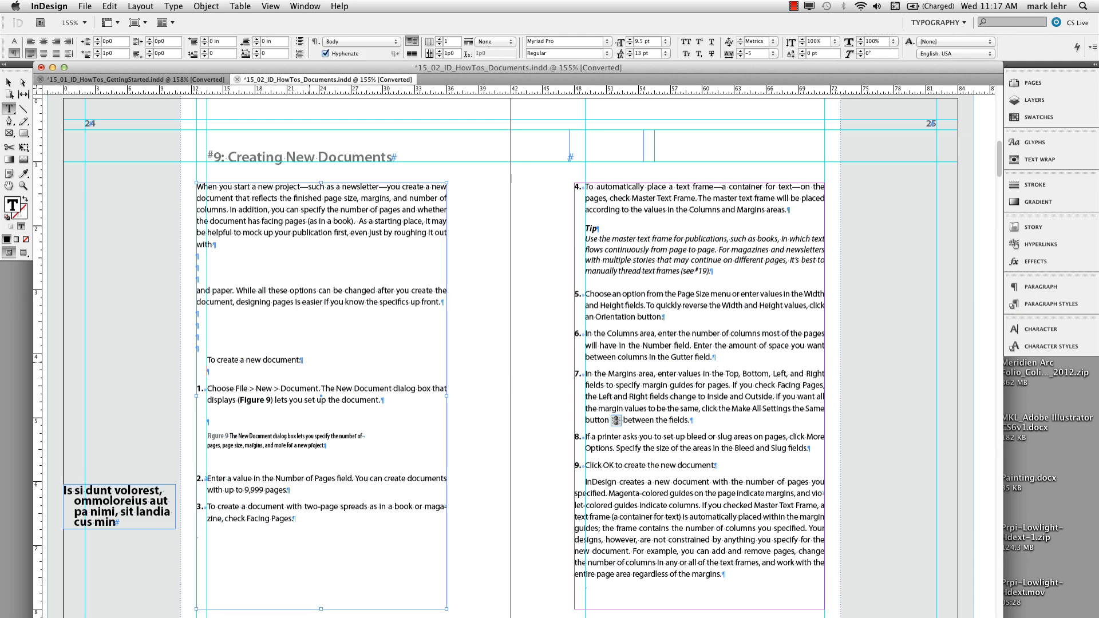
key(super+v)
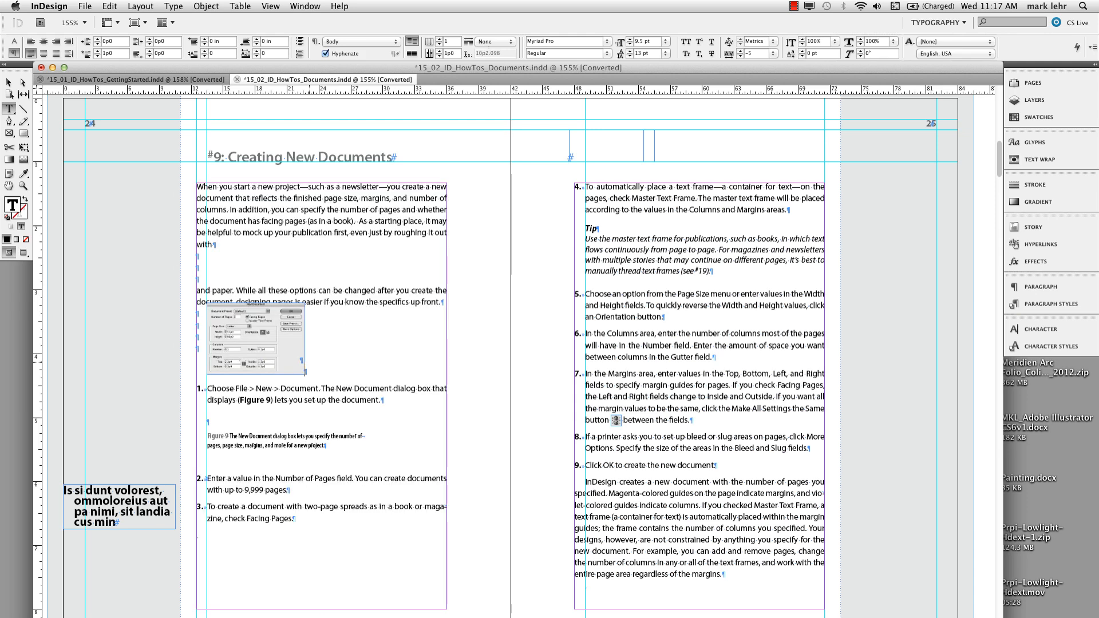
Apply the Jump Object text wrap to the inline screenshot and move it down below the "To create a new document:" line
click(9, 82)
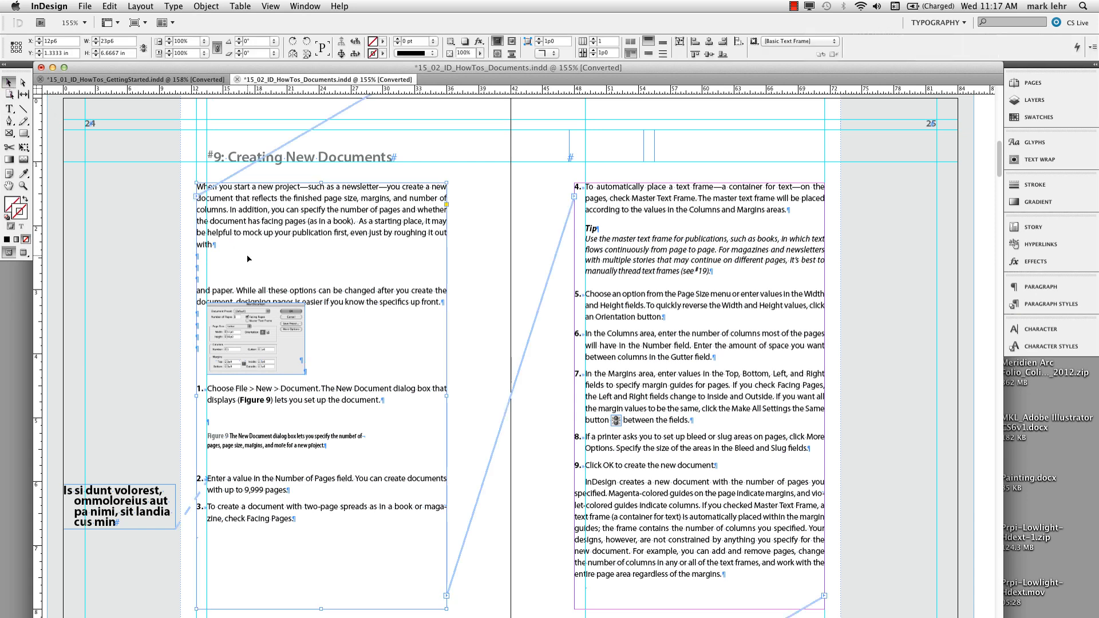
drag(262, 316, 292, 330)
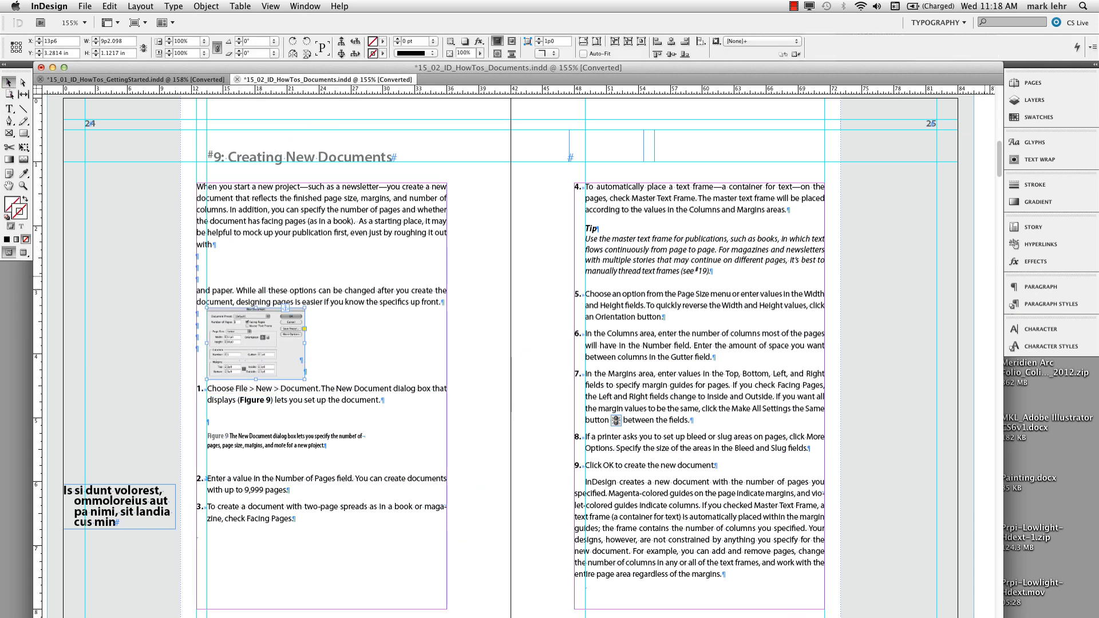
click(1057, 160)
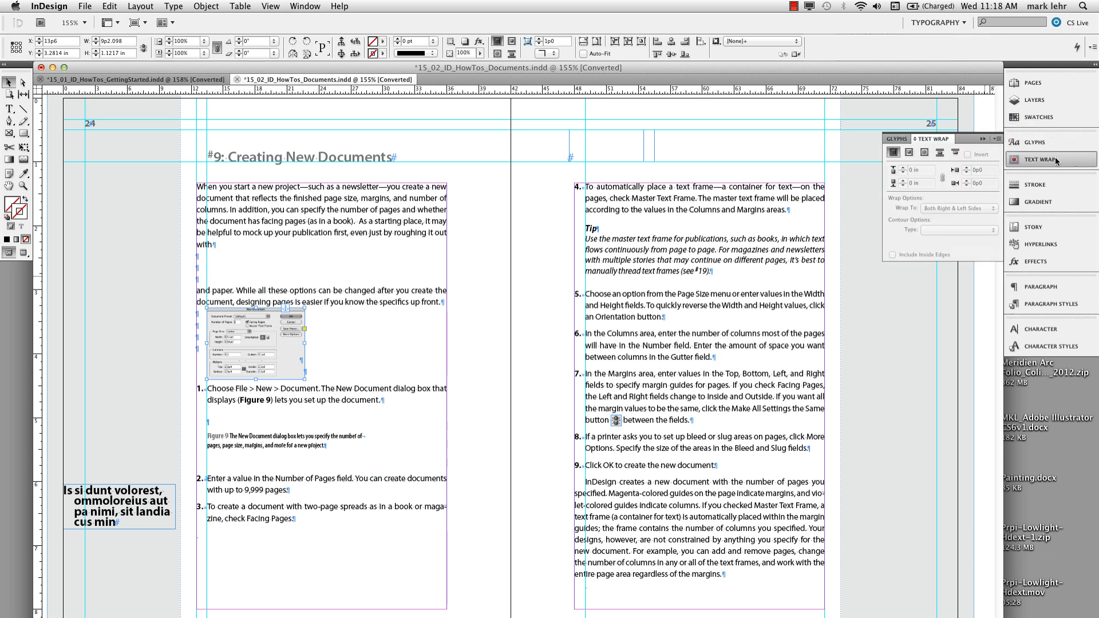
click(939, 157)
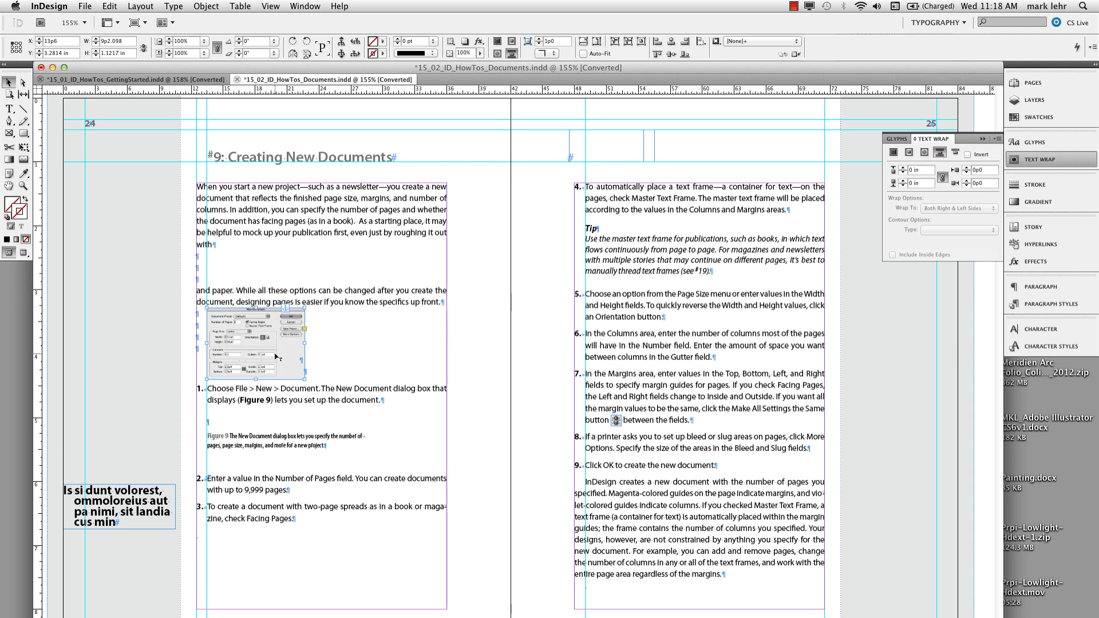
drag(279, 347, 267, 409)
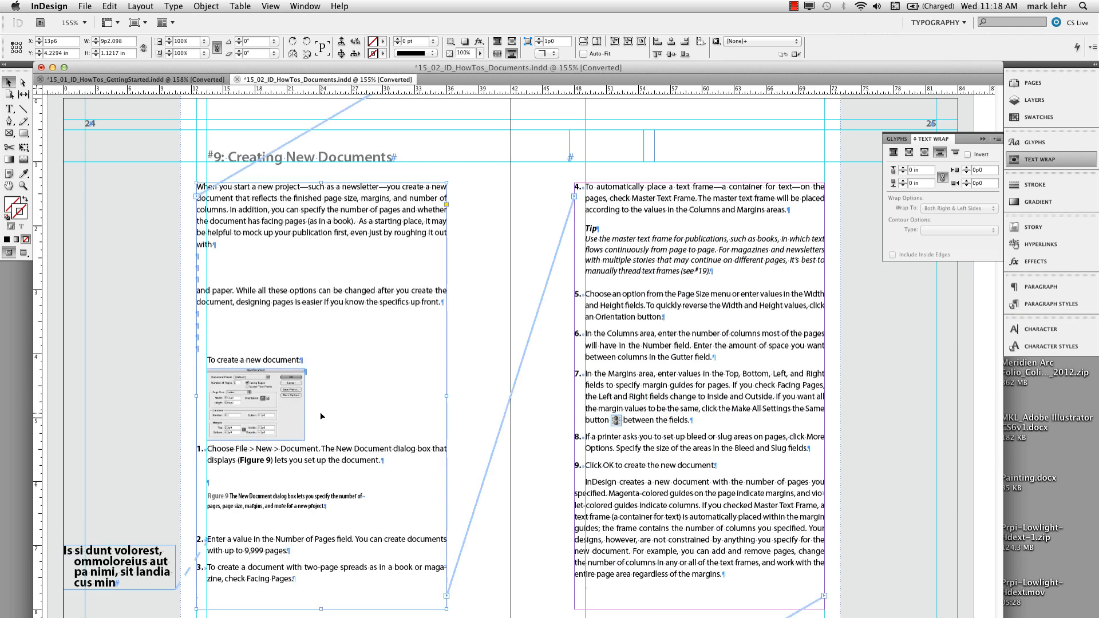
Centre-align the paragraph that holds the inline New Document screenshot
key(t)
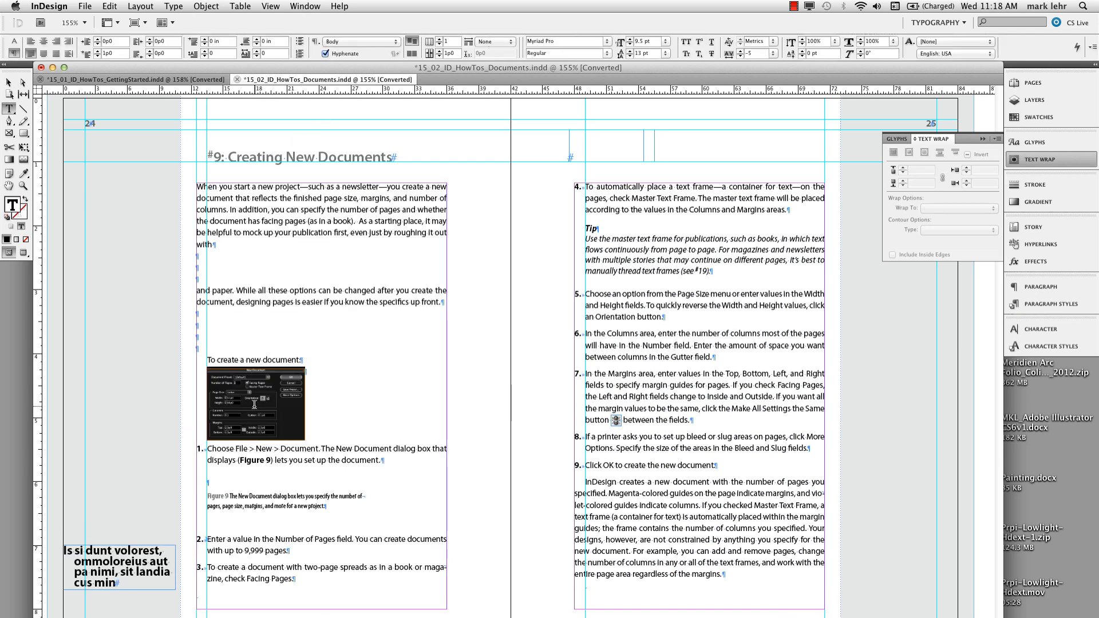
click(43, 54)
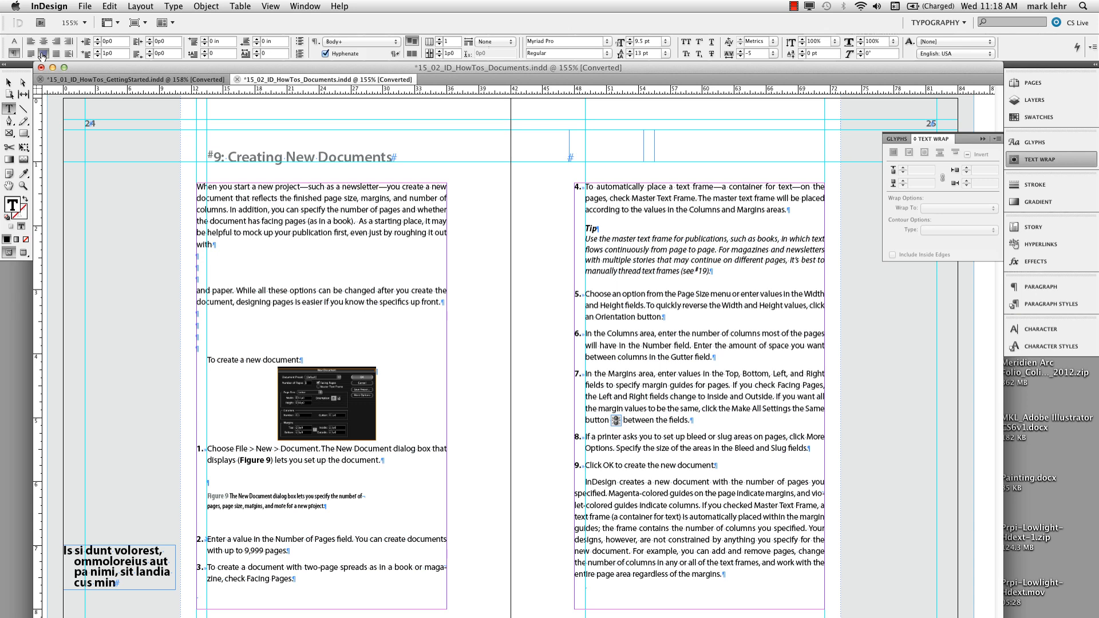
Insert two blank paragraphs above the inline screenshot to test that it moves with the text, and remove them again
click(315, 355)
click(323, 377)
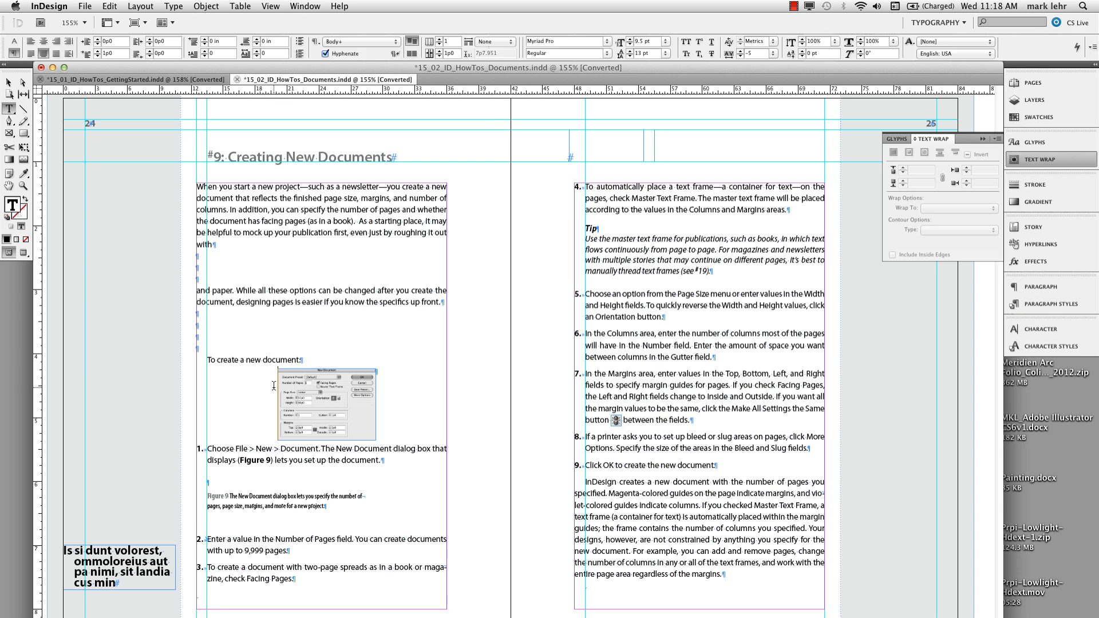
key(Return)
key(Return)
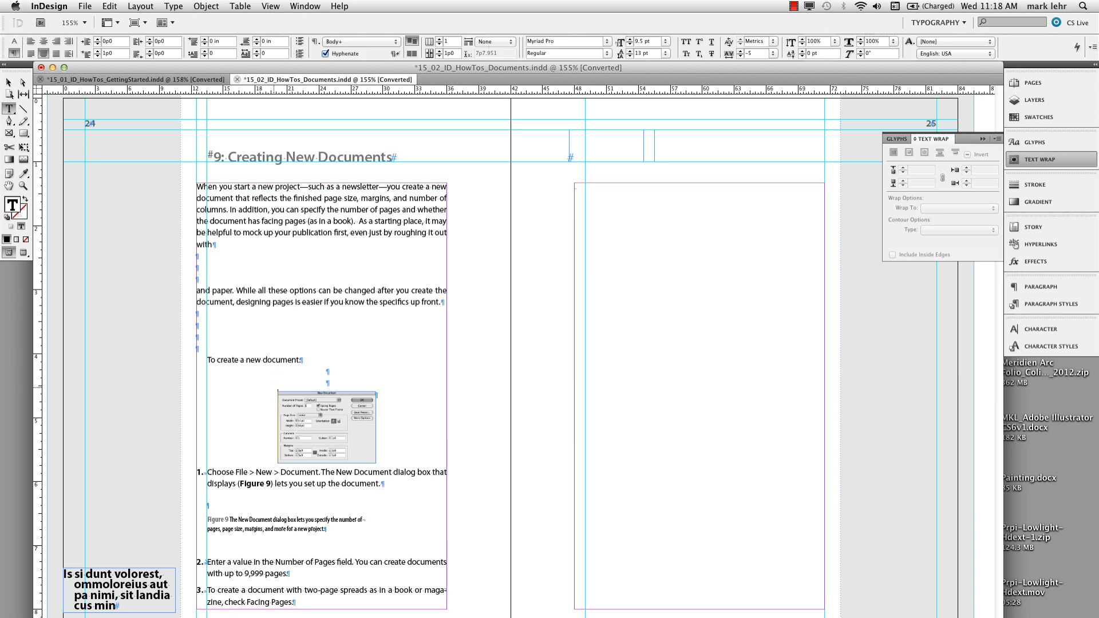
key(BackSpace)
key(BackSpace)
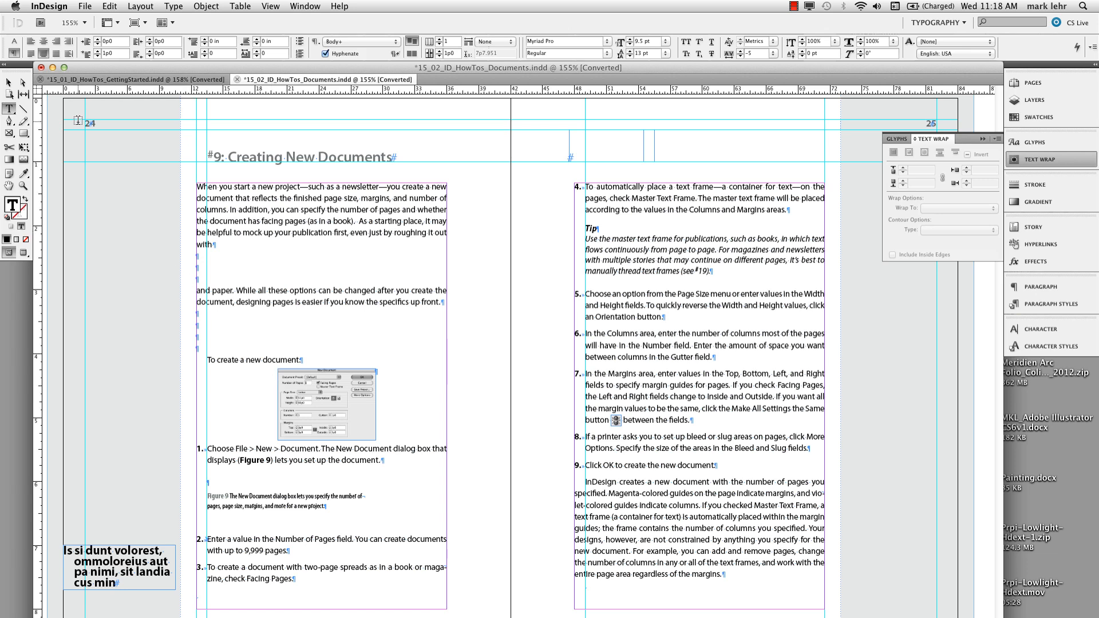
Cut the inline screenshot, paste it as a standalone frame and place it in page 24's outer margin beside "To create a new document:"
click(9, 83)
double_click(13, 84)
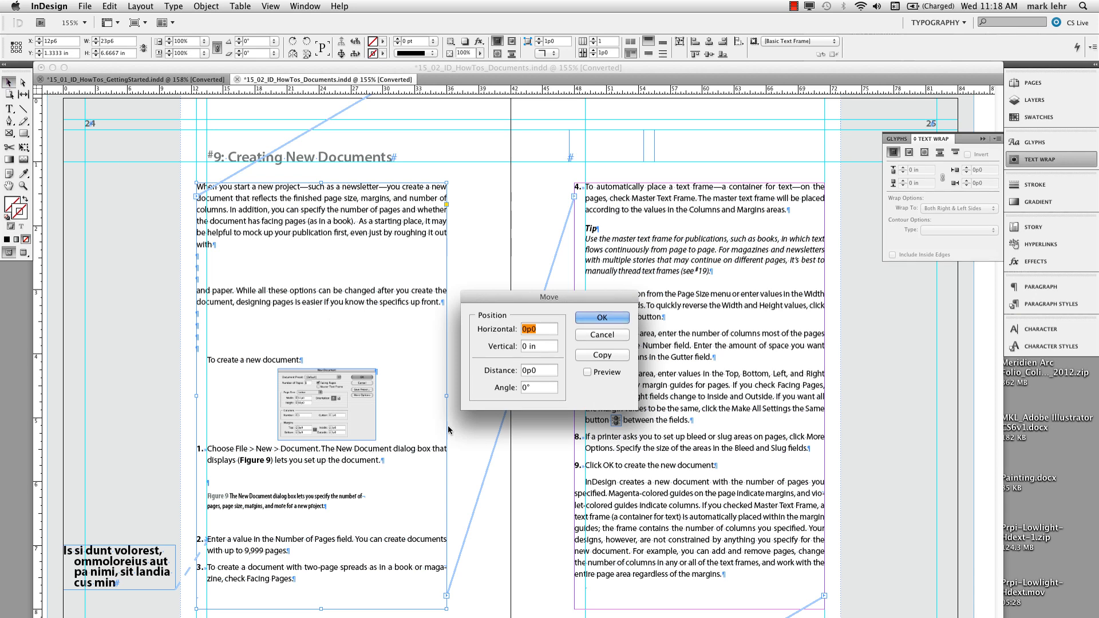
click(587, 335)
click(356, 410)
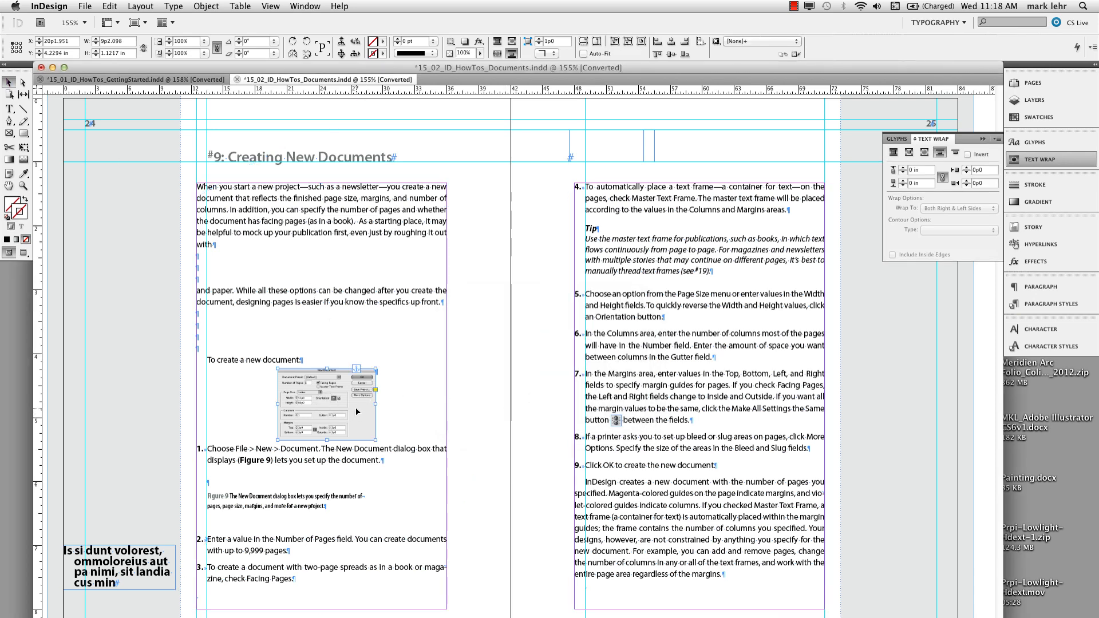
key(Delete)
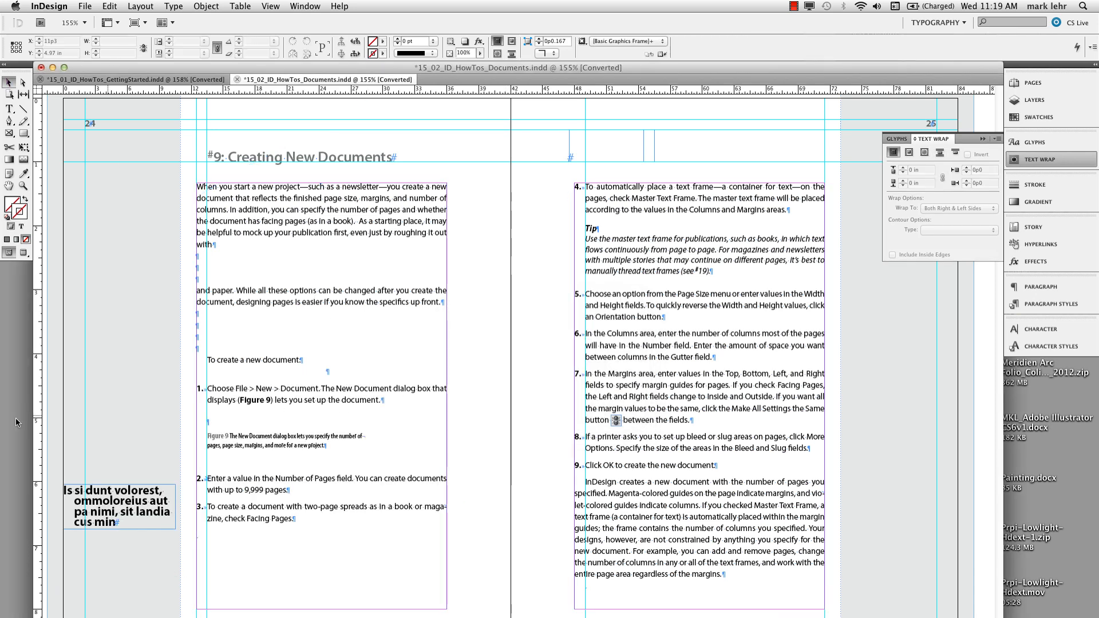
key(cmd+v)
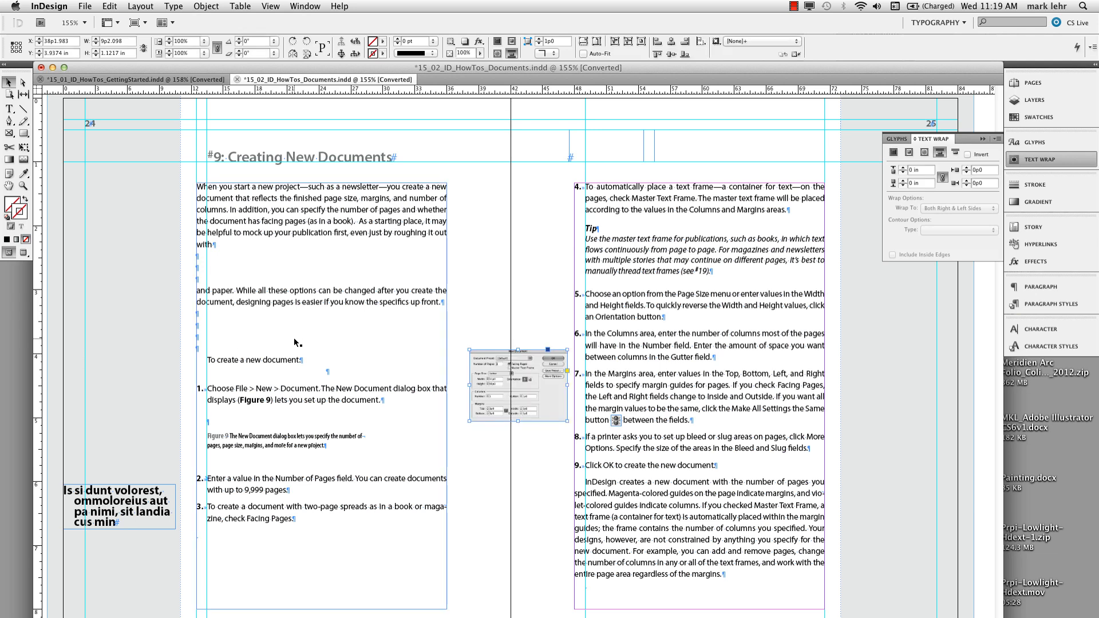
drag(524, 354, 144, 339)
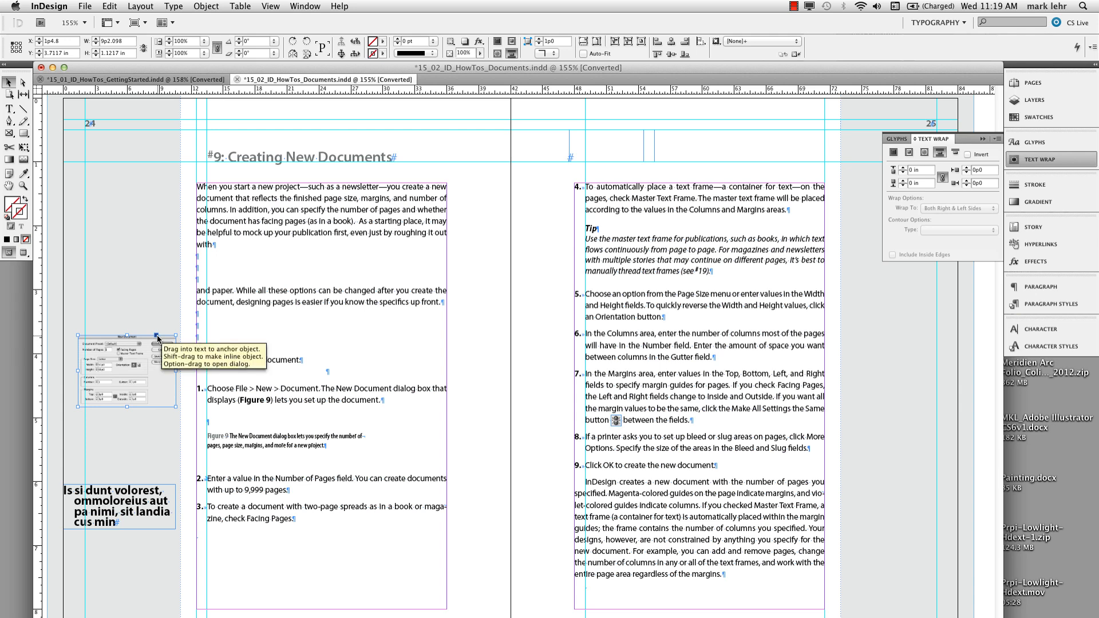
Make the margin screenshot an inline object in the blank centred paragraph and move it down below the "To create a new document:" line
drag(158, 339, 211, 361)
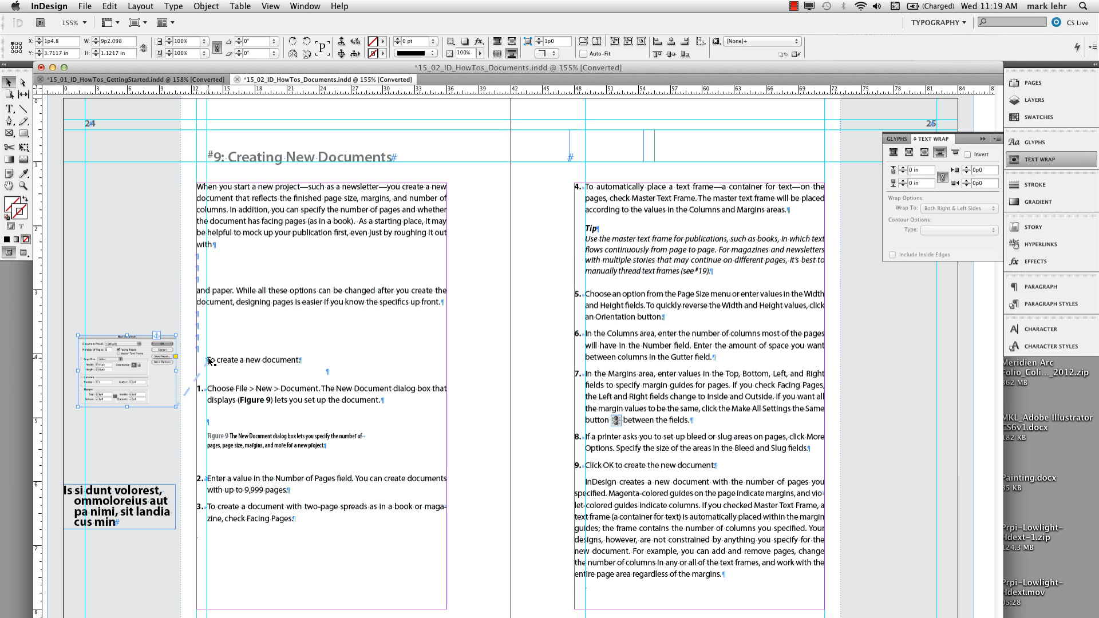
key(super+z)
drag(156, 334, 318, 369)
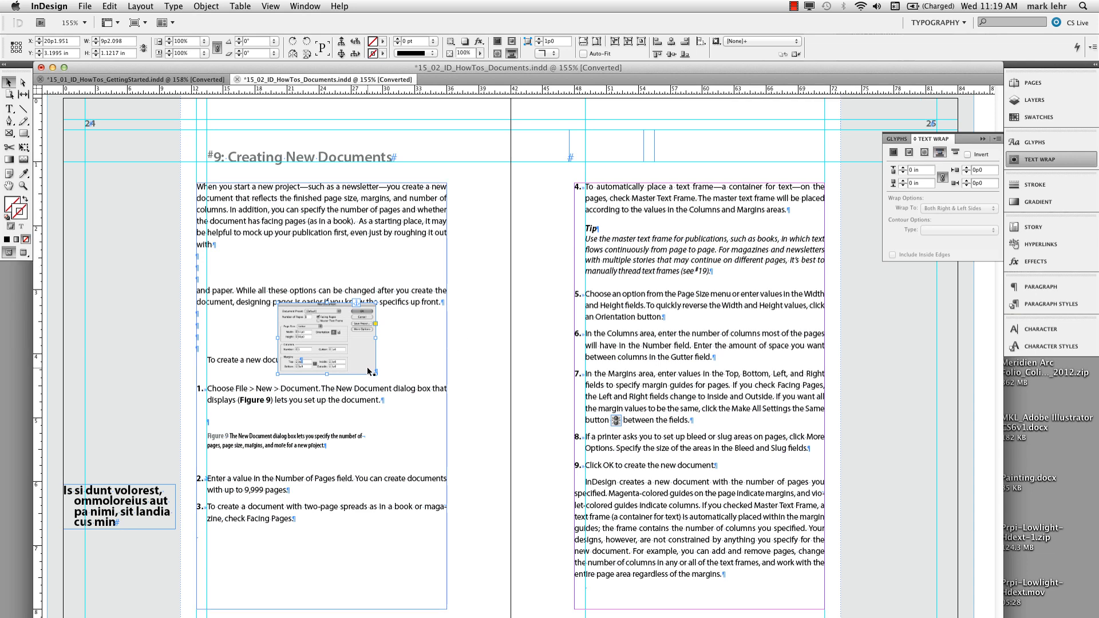
mouse_move(359, 354)
mouse_down()
mouse_move(350, 431)
mouse_move(350, 420)
mouse_up()
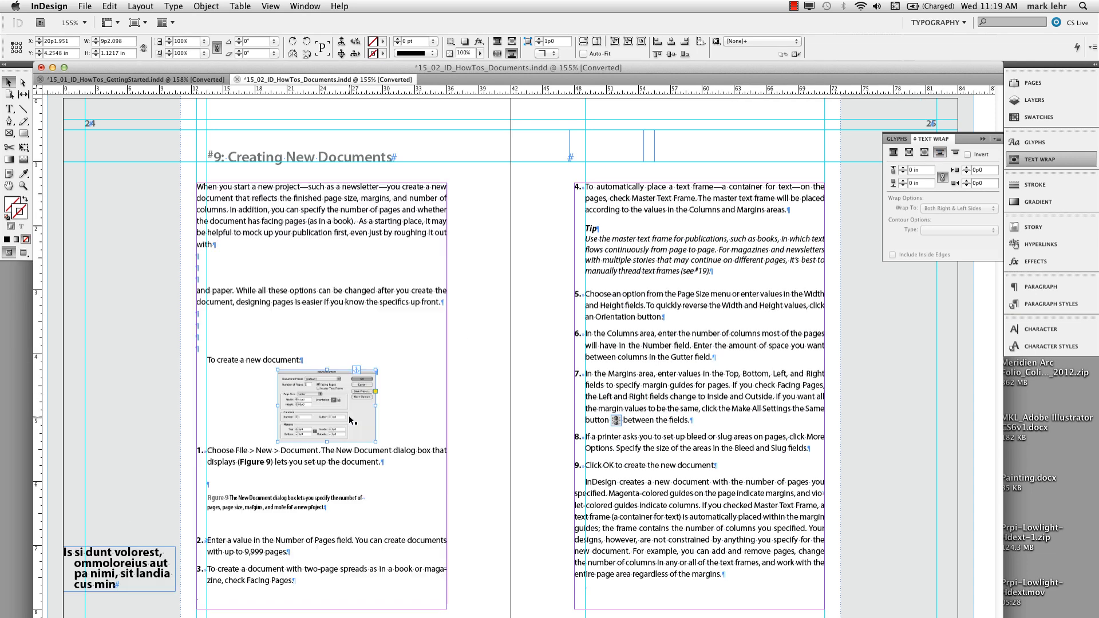